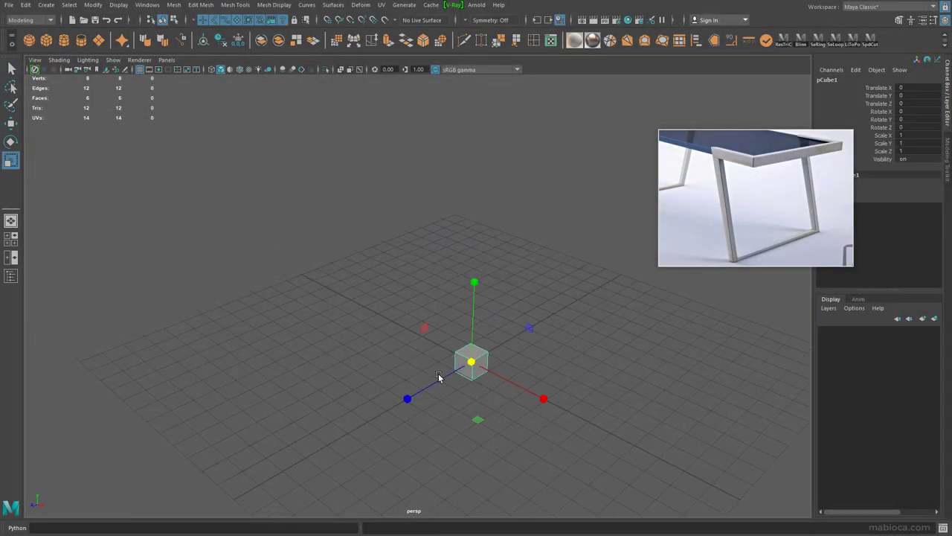
- Scale the first box to 6 along X and move it along Z
alt+middle_drag(526, 387, 494, 371)
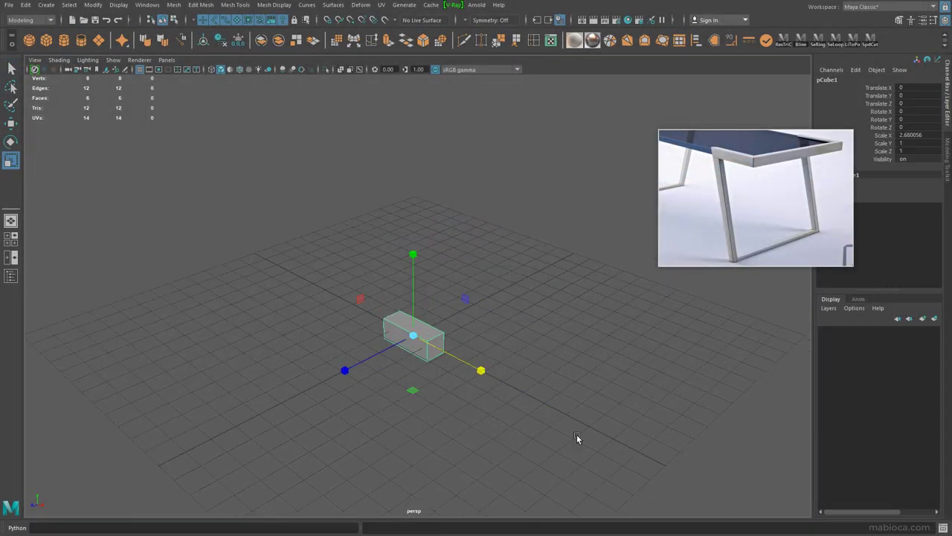
text(2)
key(Return)
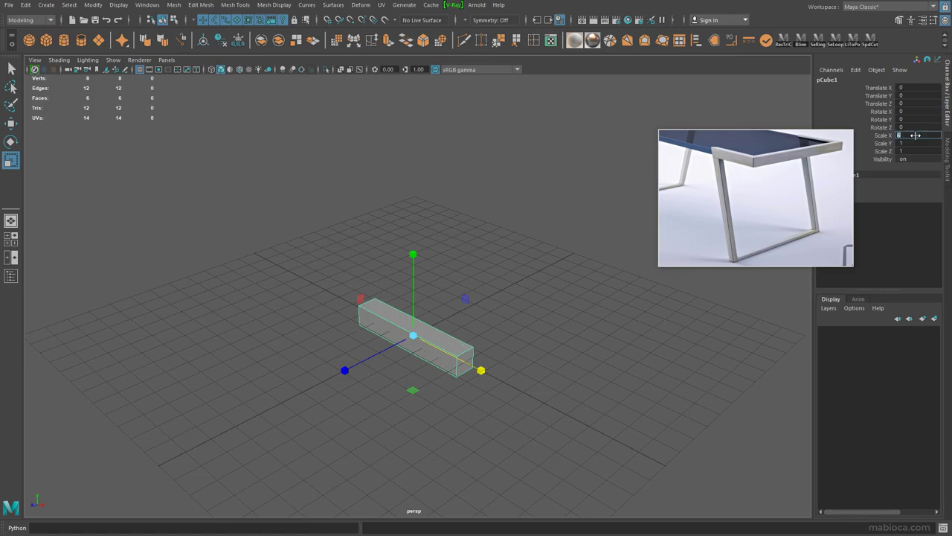
key(Return)
key(w)
mouse_move(329, 376)
mouse_down()
mouse_move(247, 357)
mouse_move(509, 398)
mouse_move(446, 325)
mouse_move(482, 331)
mouse_up()
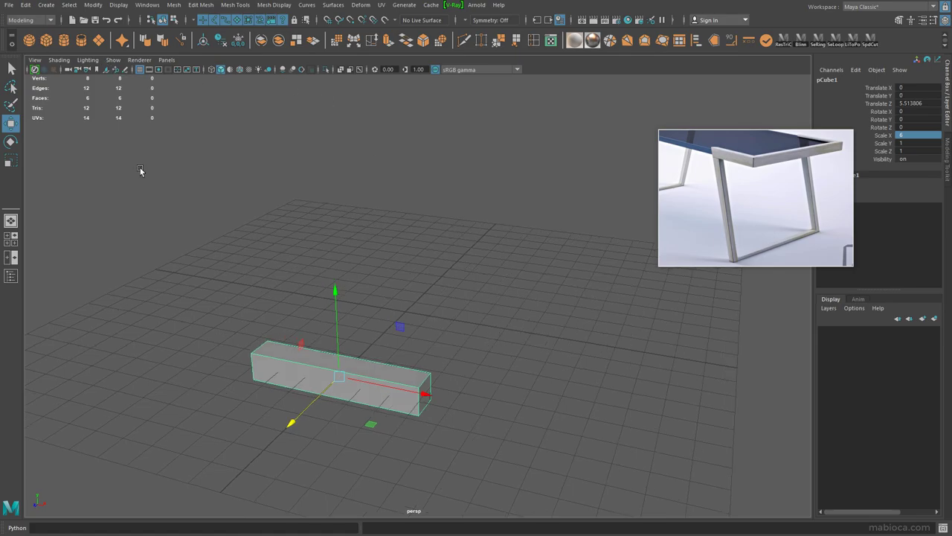
- Add a second cube flush with the box's end and stretch it to Scale Z 16
click(46, 41)
drag(420, 314, 442, 372)
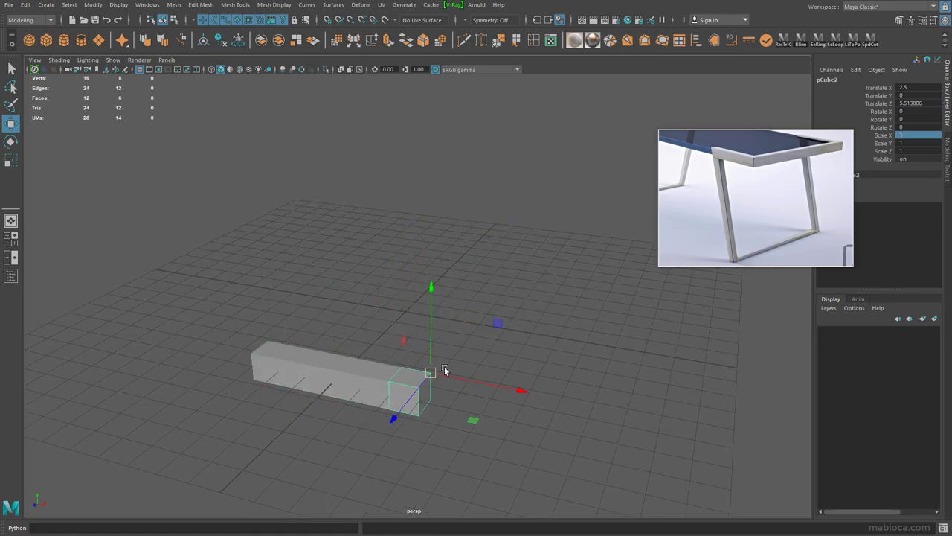
alt+right_drag(441, 372, 610, 397)
mouse_move(610, 397)
alt+mouse_down()
mouse_move(412, 363)
mouse_move(572, 368)
mouse_move(476, 374)
alt+mouse_up()
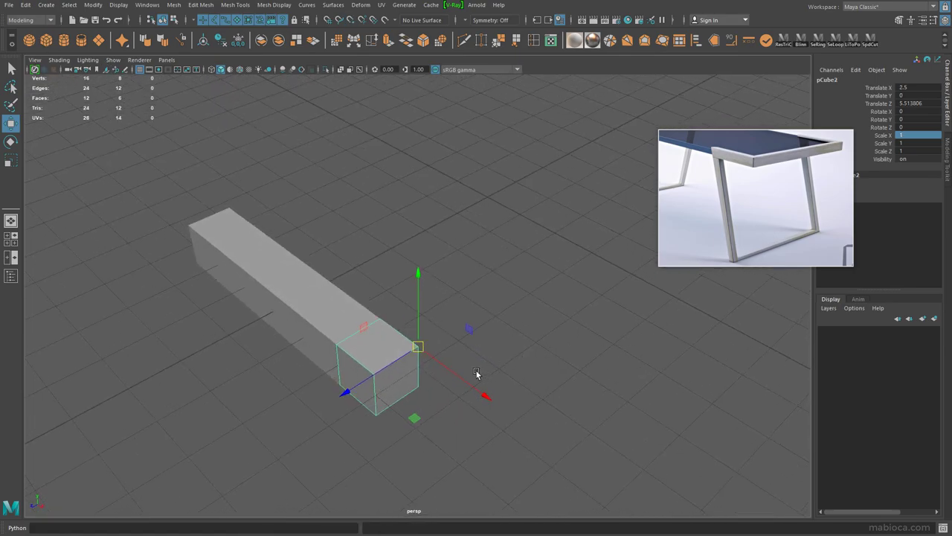
key(r)
scroll(455, 359, down, 3)
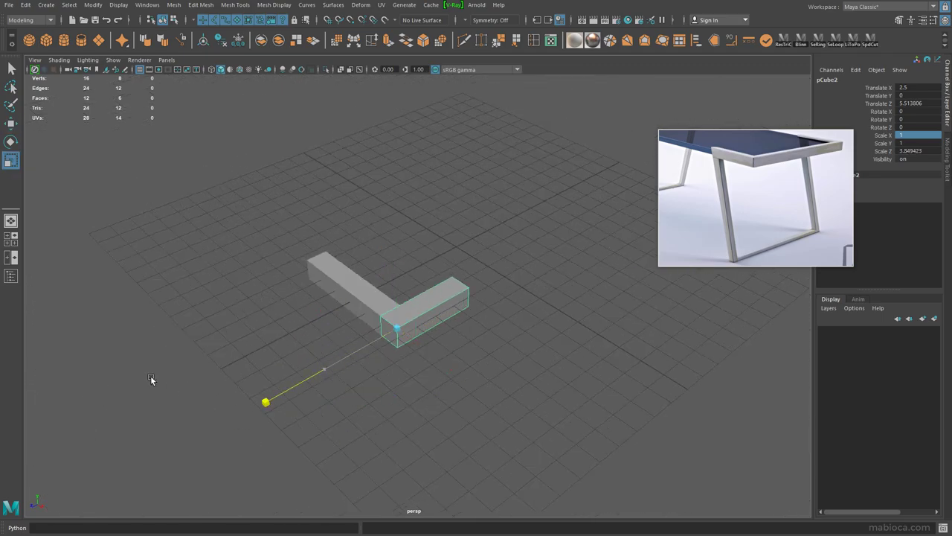
drag(357, 333, 161, 314)
scroll(208, 360, up, 2)
mouse_move(208, 360)
alt+mouse_down()
mouse_move(126, 336)
mouse_move(193, 350)
alt+mouse_up()
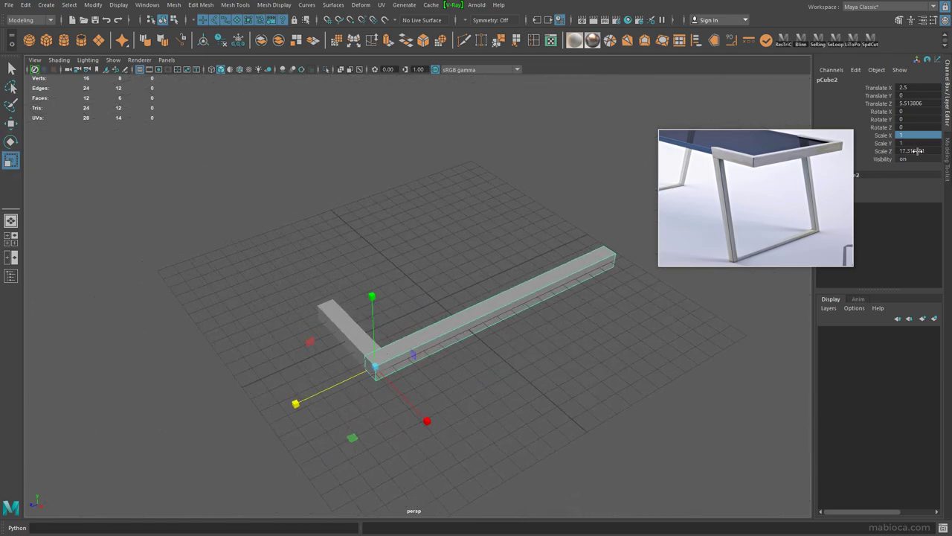
key(Return)
mouse_move(498, 320)
alt+mouse_down()
mouse_move(540, 310)
mouse_move(582, 319)
mouse_move(500, 326)
mouse_move(580, 311)
mouse_move(336, 276)
alt+mouse_up()
scroll(500, 326, down, 3)
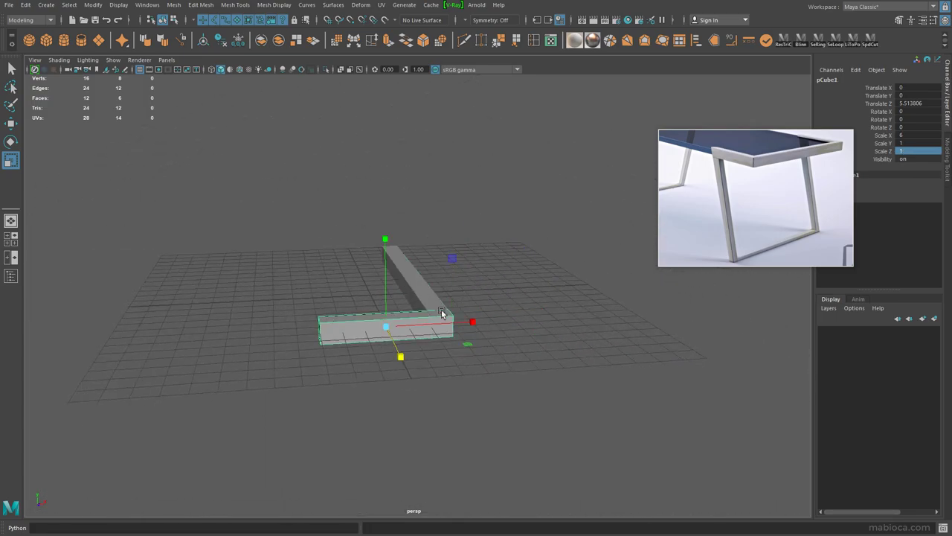
- Create a third cube and move it to the end of the L-bar
mouse_move(442, 313)
alt+mouse_down()
mouse_move(432, 276)
mouse_move(401, 321)
alt+mouse_up()
click(83, 41)
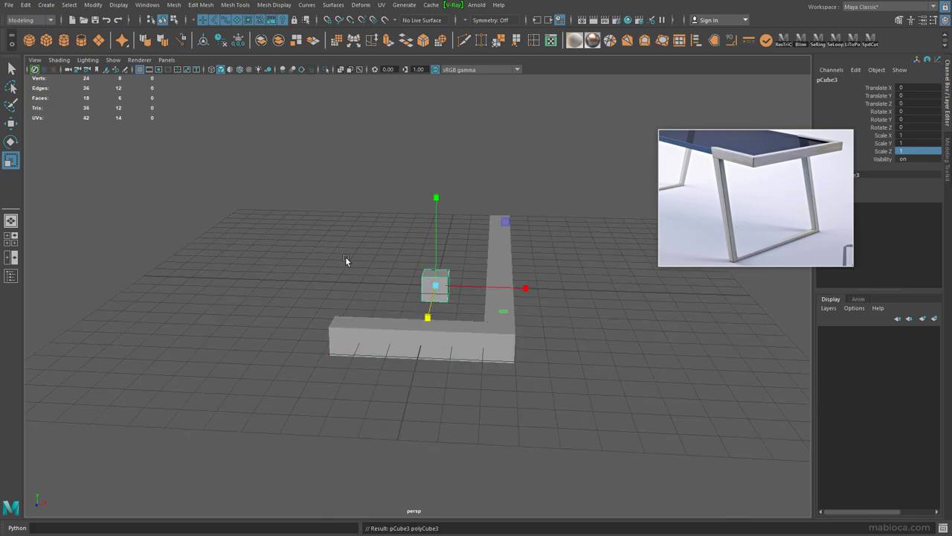
key(w)
alt+drag(345, 256, 360, 279)
mouse_move(349, 363)
mouse_down()
mouse_move(400, 314)
mouse_move(365, 329)
mouse_move(310, 264)
mouse_move(337, 278)
mouse_up()
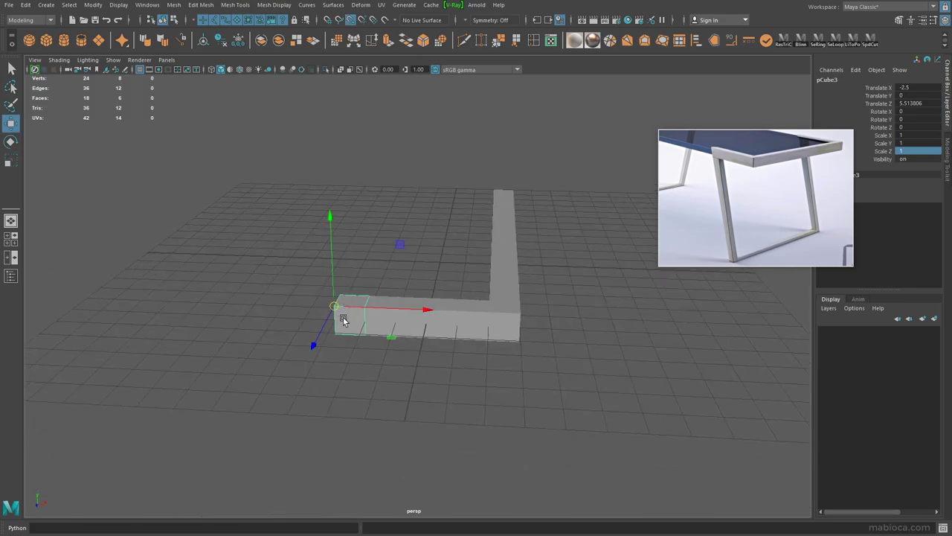
- Raise all three pieces about 10 units and stretch the leg downward to Scale Y 10
mouse_move(388, 316)
alt+mouse_down()
mouse_move(340, 350)
mouse_move(357, 145)
mouse_move(347, 276)
alt+mouse_up()
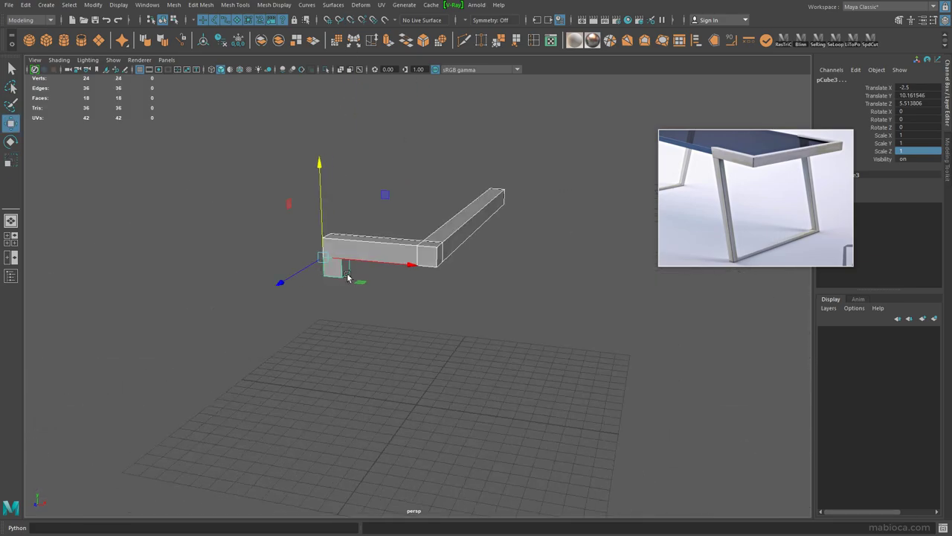
drag(318, 166, 391, 244)
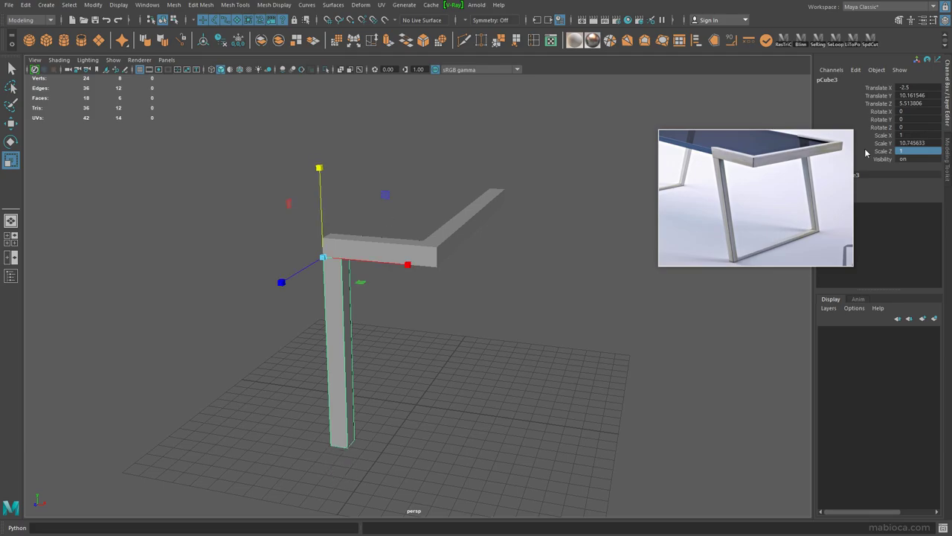
key(Return)
mouse_move(476, 223)
alt+mouse_down()
mouse_move(557, 209)
mouse_move(461, 283)
alt+mouse_up()
scroll(449, 289, up, 3)
click(448, 290)
mouse_move(372, 304)
alt+mouse_down()
mouse_move(409, 298)
mouse_move(248, 236)
alt+mouse_up()
- Move the bar's corner vertices left along X using Relative 0.20 step snap
right_drag(248, 236, 193, 234)
mouse_move(194, 233)
alt+mouse_down()
mouse_move(295, 281)
mouse_move(409, 179)
mouse_move(342, 119)
alt+mouse_up()
mouse_move(342, 119)
alt+mouse_down()
mouse_move(401, 309)
mouse_move(223, 238)
alt+mouse_up()
double_click(11, 123)
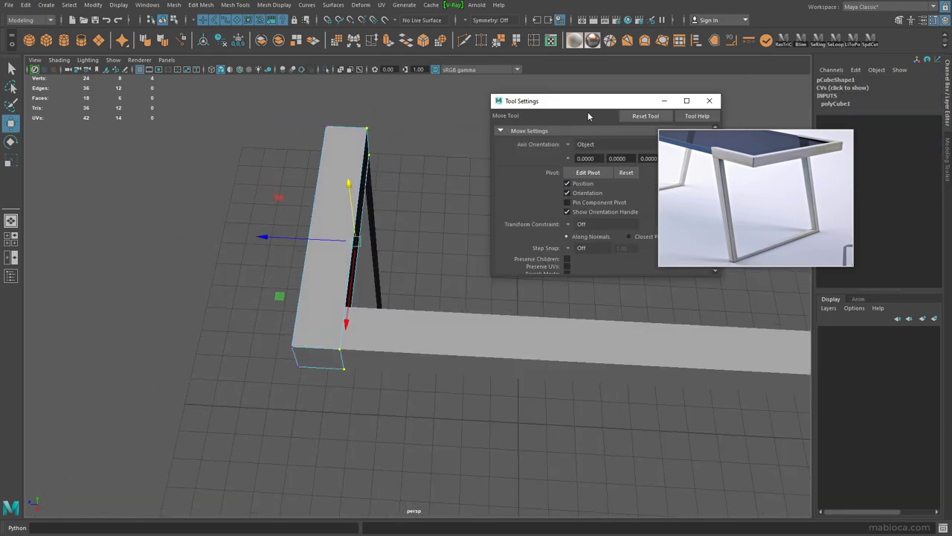
drag(595, 98, 519, 28)
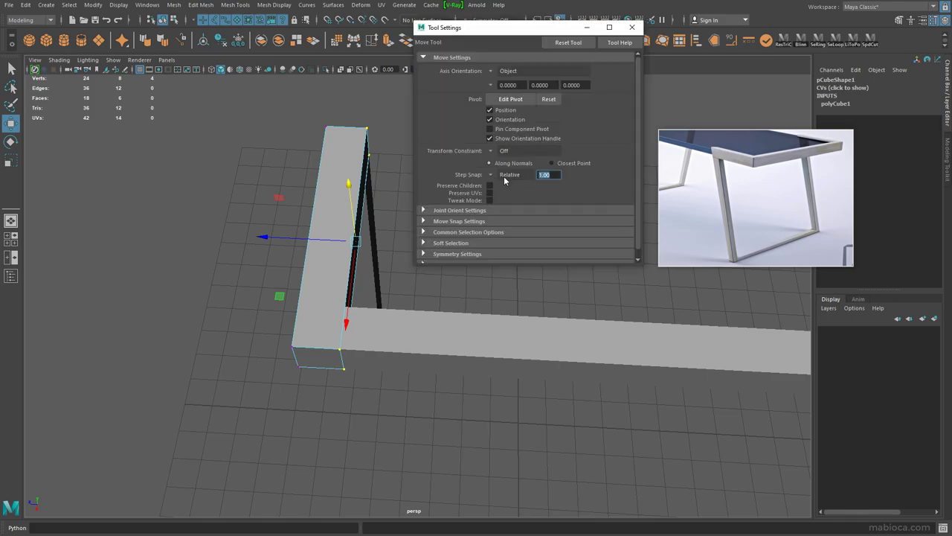
drag(293, 236, 273, 237)
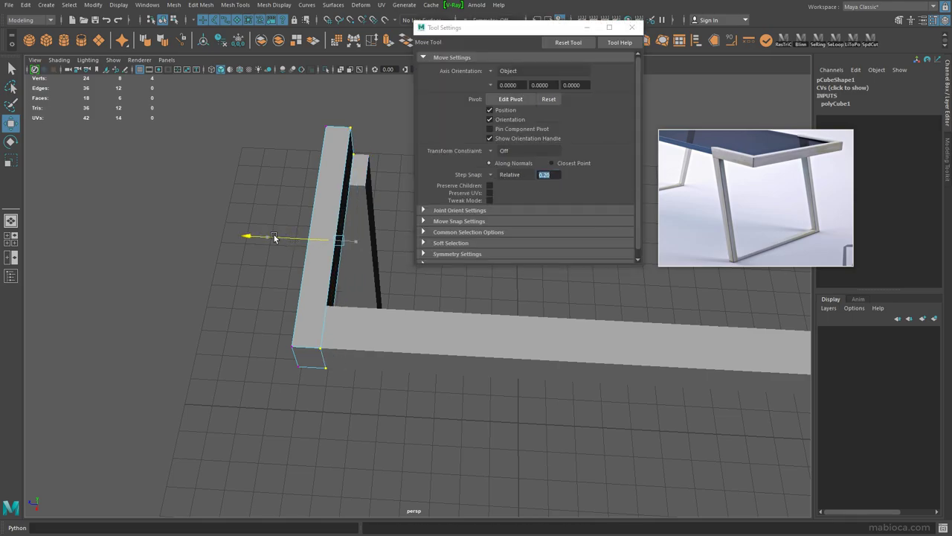
- Select the vertices at the other bar's end, then select the vertical leg
mouse_move(291, 297)
alt+mouse_down()
mouse_move(249, 340)
mouse_move(315, 340)
mouse_move(276, 351)
mouse_move(415, 366)
alt+mouse_up()
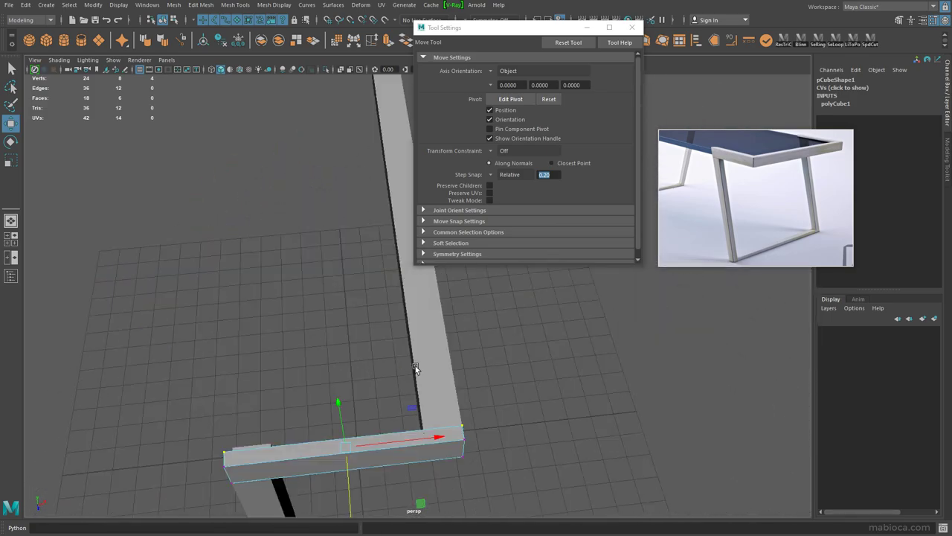
click(379, 303)
mouse_move(379, 303)
alt+mouse_down()
mouse_move(321, 198)
mouse_move(367, 409)
mouse_move(403, 326)
mouse_move(405, 238)
mouse_move(285, 275)
mouse_move(178, 236)
alt+mouse_up()
right_click(330, 265)
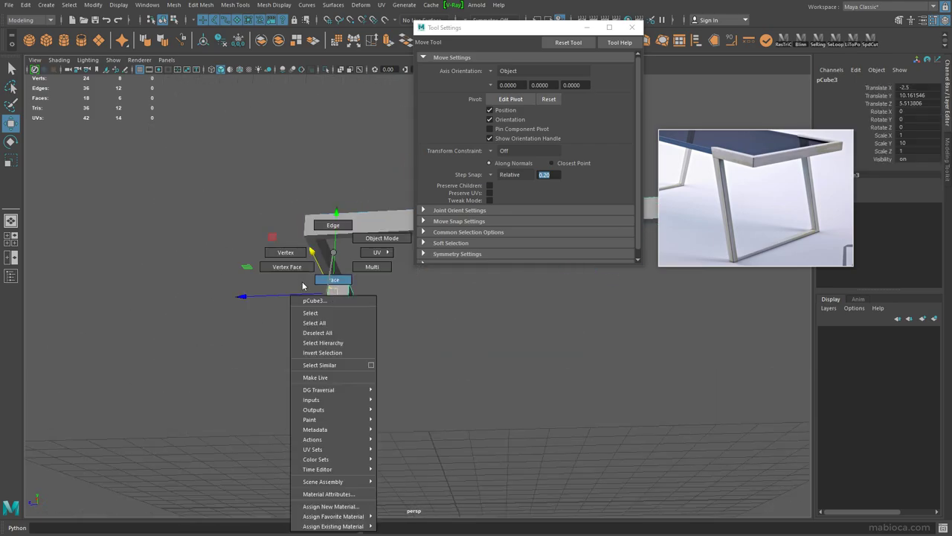
alt+drag(330, 265, 411, 371)
mouse_move(404, 255)
mouse_down()
mouse_move(353, 510)
mouse_move(521, 327)
mouse_move(406, 309)
mouse_move(383, 293)
mouse_move(398, 283)
mouse_move(377, 251)
mouse_move(324, 287)
mouse_move(378, 315)
mouse_move(310, 298)
mouse_move(349, 245)
mouse_up()
- Unite the two top bars into one mesh with a Boolean union
click(324, 287)
scroll(328, 284, up, 2)
click(173, 5)
click(297, 20)
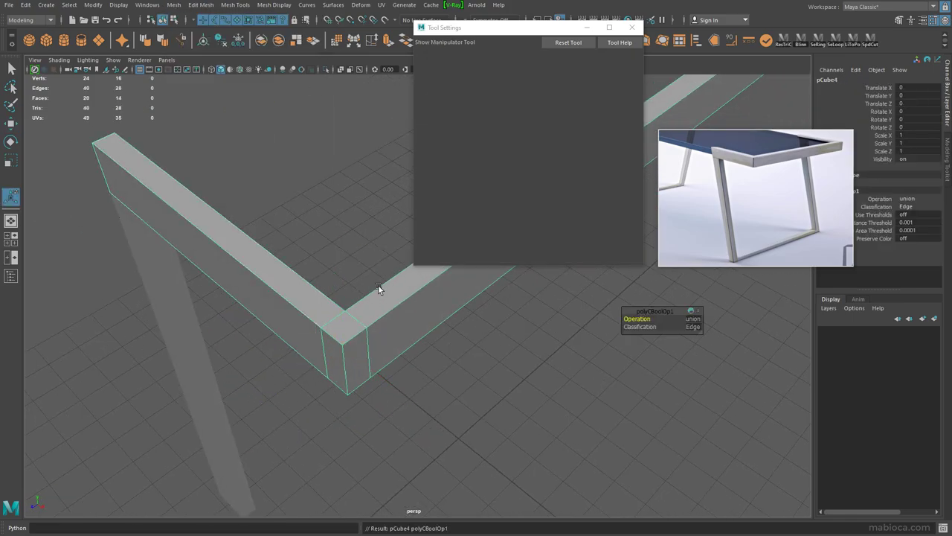
- Weld the united mesh's corner vertices together with Target Weld
key(q)
drag(560, 31, 781, 275)
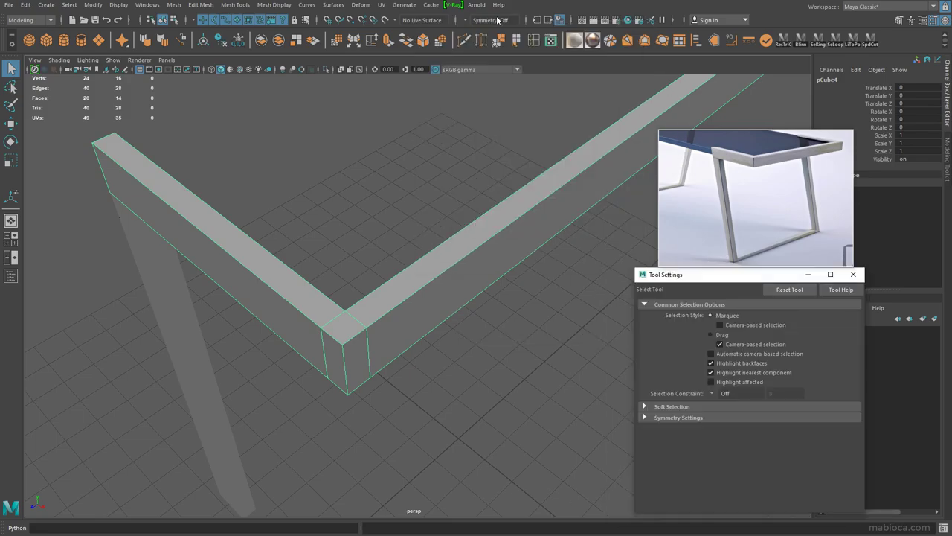
shift+right_drag(432, 223, 405, 204)
click(854, 274)
alt+drag(389, 287, 410, 326)
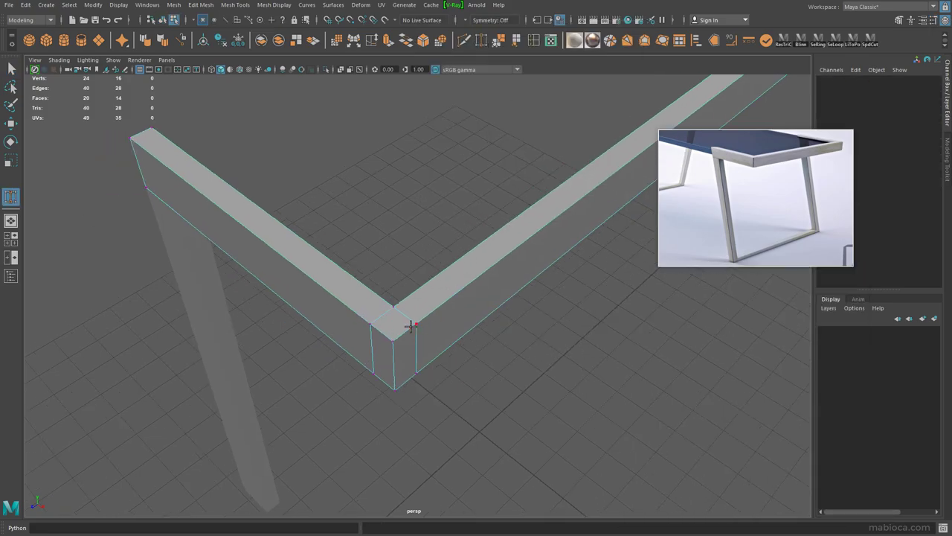
mouse_move(416, 374)
mouse_down()
mouse_move(394, 388)
mouse_move(449, 326)
mouse_up()
- Inspect the welded corner in wireframe and delete the mesh's construction history
key(F8)
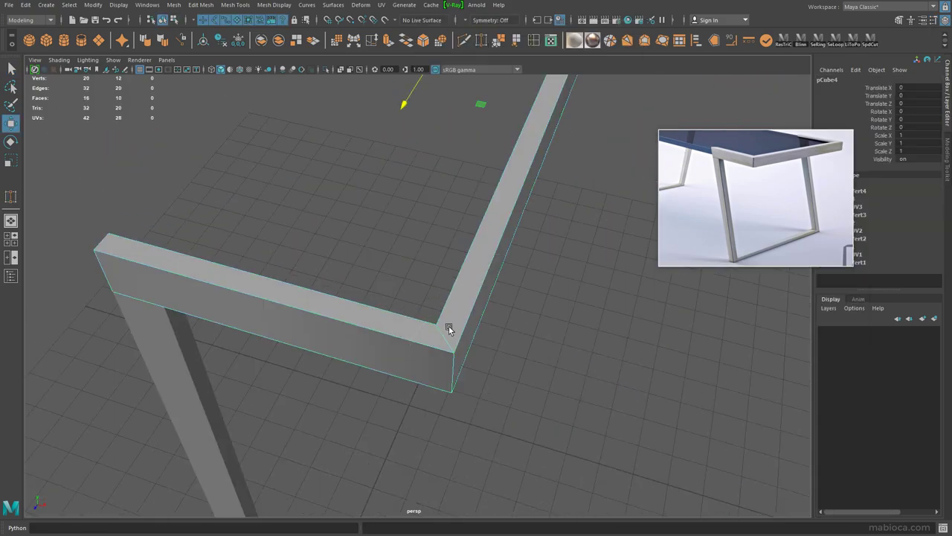
key(w)
key(4)
mouse_move(443, 278)
alt+mouse_down()
mouse_move(483, 295)
mouse_move(398, 246)
alt+mouse_up()
key(5)
key(F8)
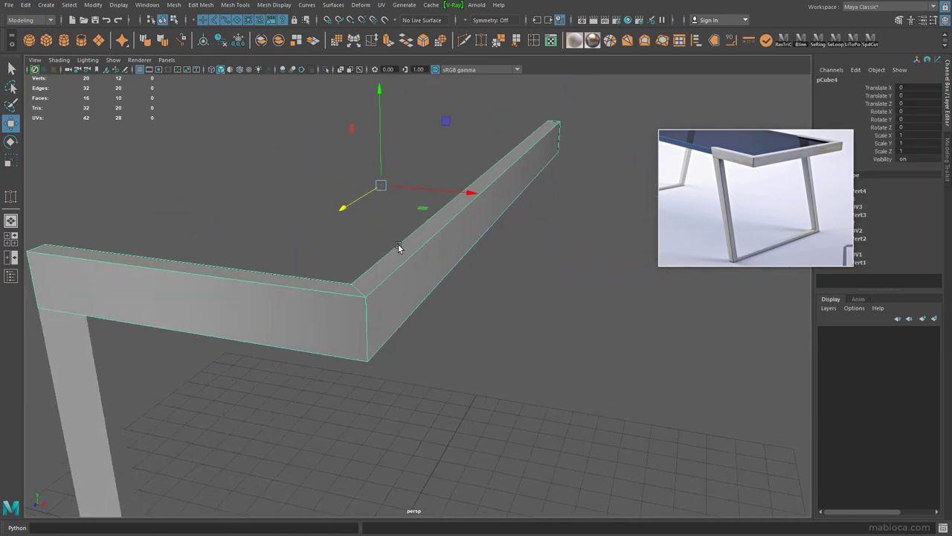
click(177, 45)
mouse_move(464, 225)
alt+mouse_down()
mouse_move(425, 248)
mouse_move(451, 226)
mouse_move(360, 207)
mouse_move(352, 182)
alt+mouse_up()
- Select the vertices at the leg's bottom end
right_drag(313, 185, 315, 159)
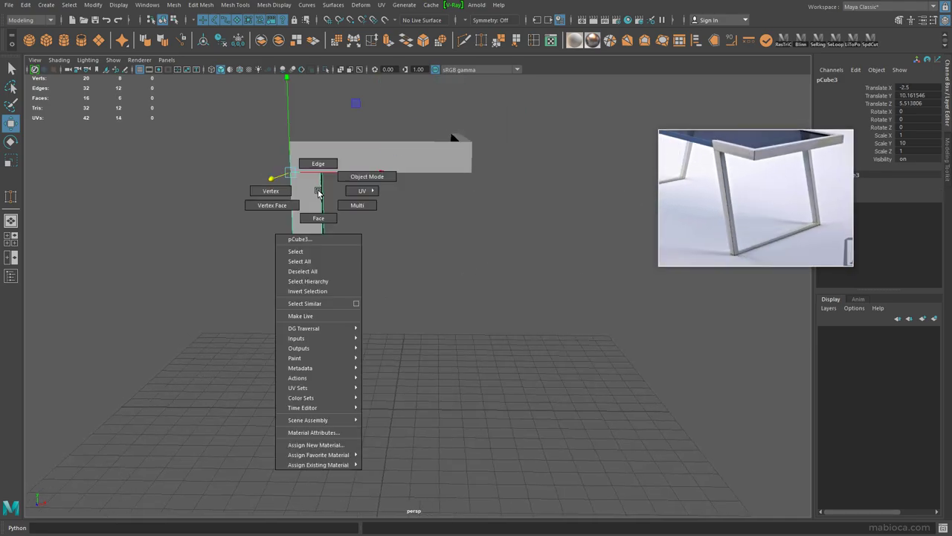
drag(362, 141, 317, 481)
mouse_move(372, 408)
mouse_down()
mouse_move(301, 465)
mouse_move(383, 358)
mouse_move(394, 359)
mouse_up()
mouse_move(395, 465)
alt+mouse_down()
mouse_move(372, 392)
mouse_move(399, 390)
mouse_move(401, 381)
mouse_move(378, 386)
mouse_move(408, 366)
mouse_move(375, 430)
mouse_move(509, 462)
alt+mouse_up()
- In the front view, shift the leg's bottom end left and down so it slants
key(space)
key(space)
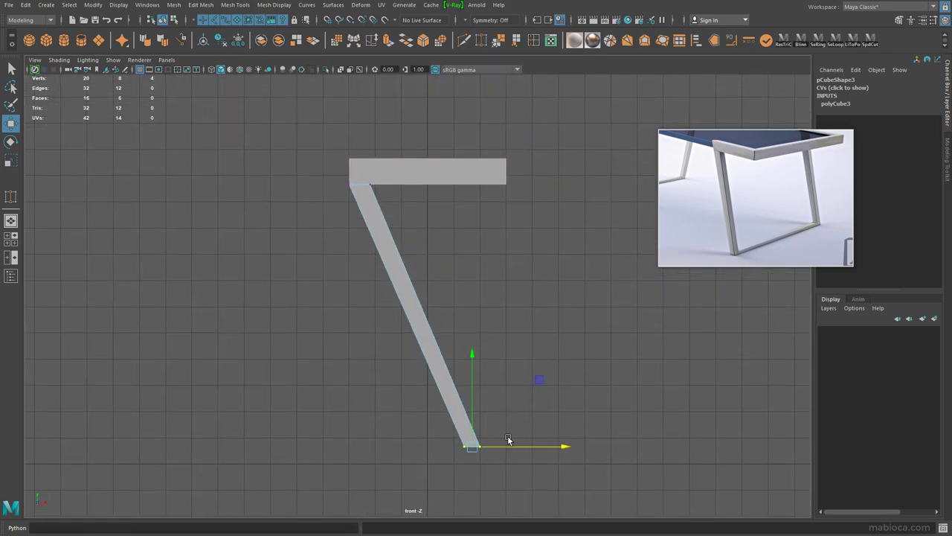
alt+right_drag(508, 439, 363, 362)
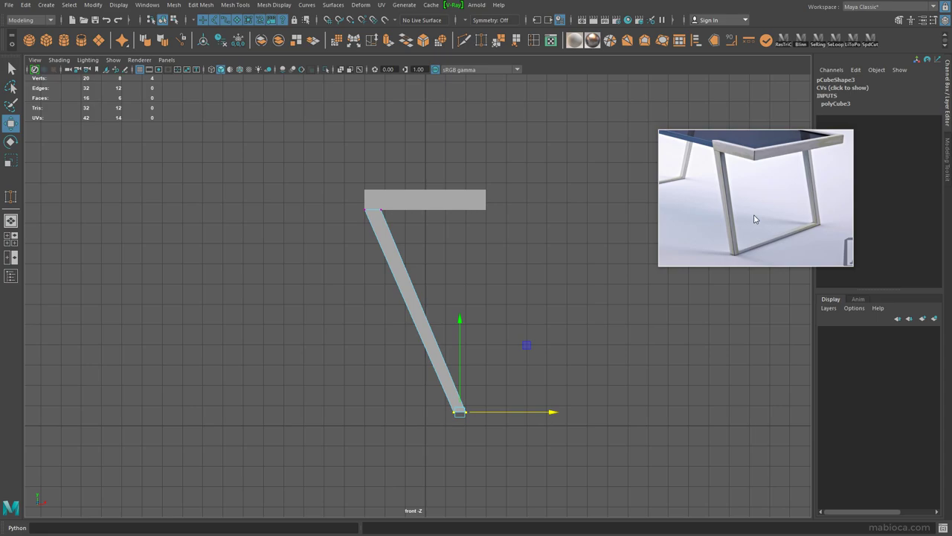
drag(552, 413, 533, 428)
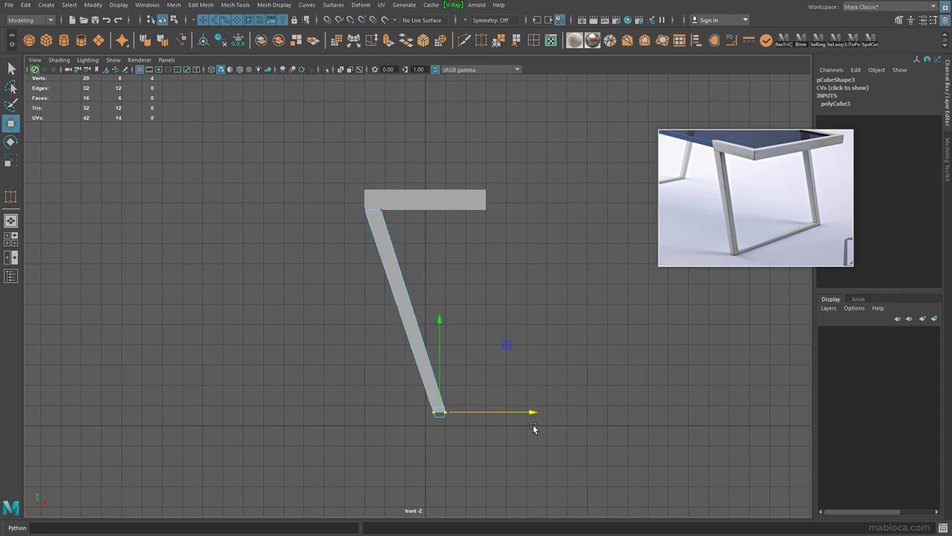
scroll(547, 340, down, 3)
drag(432, 293, 435, 336)
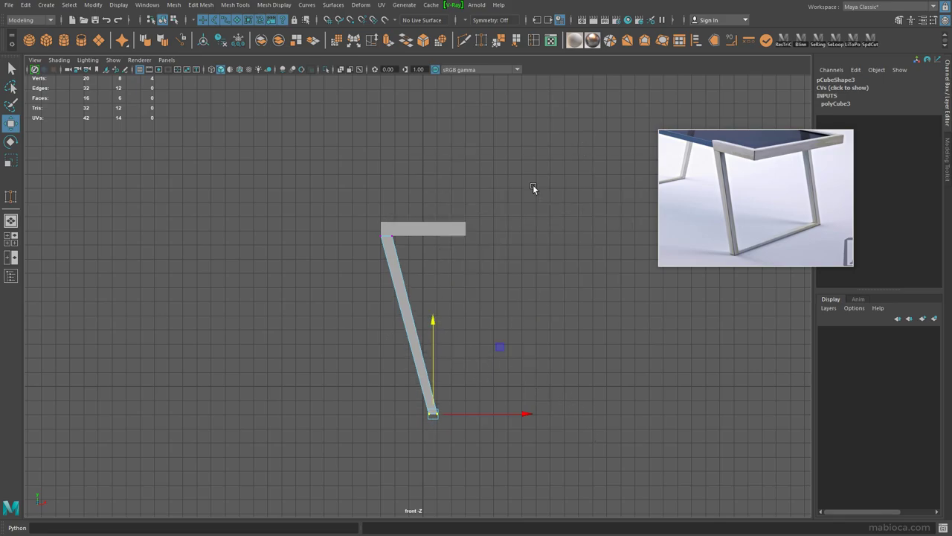
key(space)
key(space)
key(F8)
alt+right_drag(533, 185, 563, 323)
alt+drag(563, 323, 427, 383)
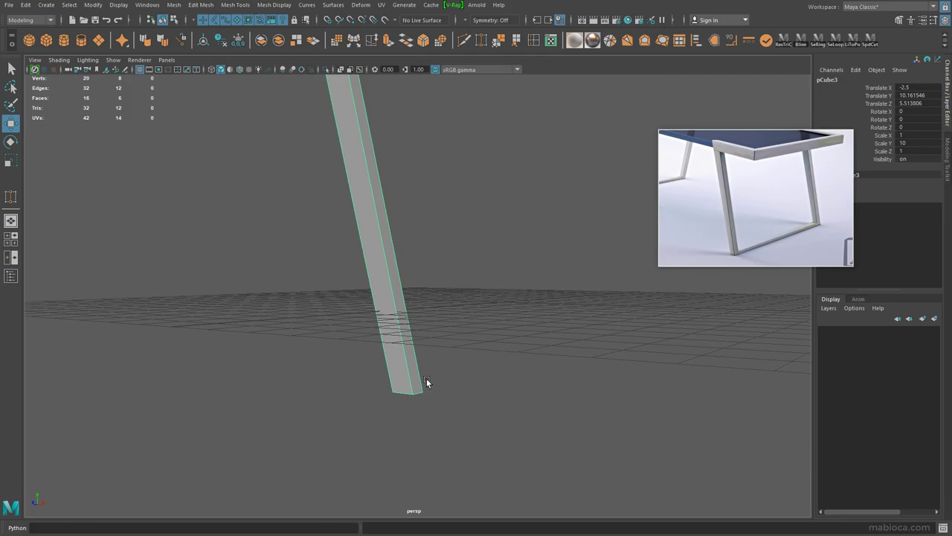
- Insert an edge loop near the bottom of the leg
click(463, 39)
key(space)
key(space)
scroll(520, 372, up, 5)
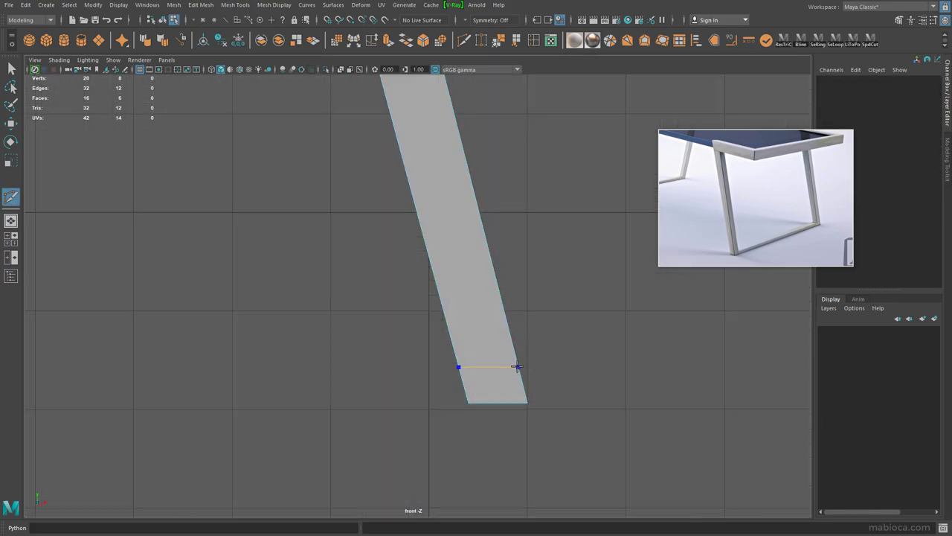
click(518, 371)
key(space)
key(space)
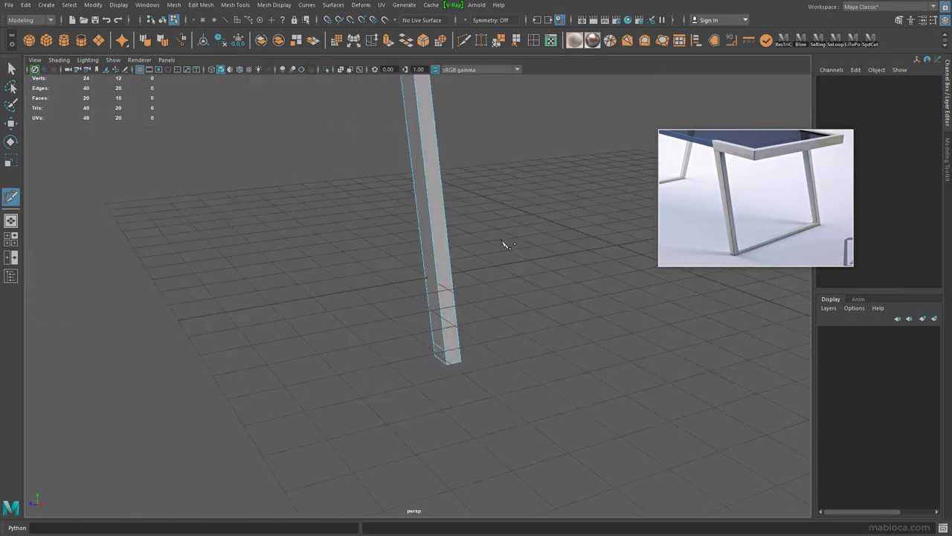
key(w)
alt+drag(436, 403, 491, 88)
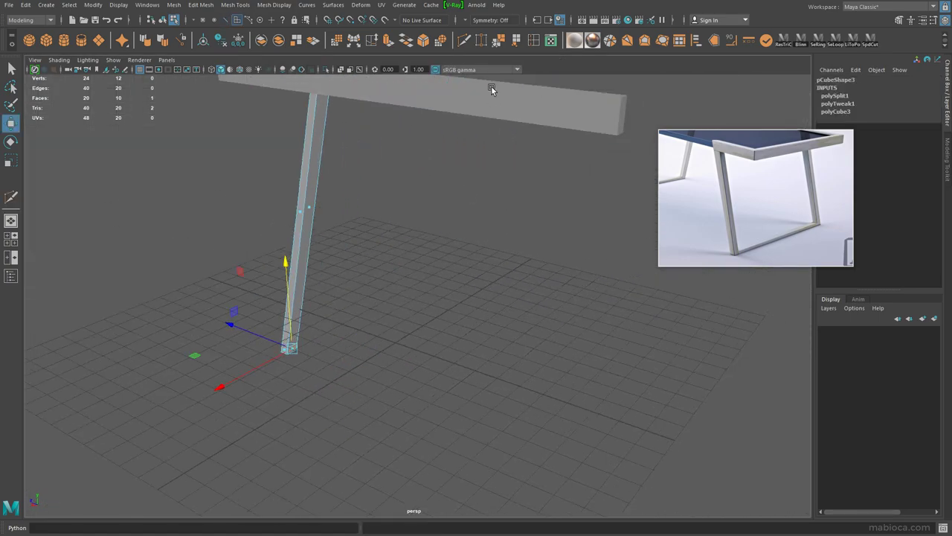
- Extrude the leg's bottom face into a horizontal foot along the floor
key(ctrl+e)
mouse_move(334, 363)
mouse_down()
mouse_move(479, 329)
mouse_move(531, 225)
mouse_up()
mouse_move(583, 287)
alt+mouse_down()
mouse_move(597, 224)
mouse_move(355, 307)
mouse_move(365, 314)
mouse_move(302, 318)
mouse_move(610, 319)
mouse_move(414, 322)
mouse_move(559, 378)
mouse_move(398, 270)
mouse_move(410, 184)
alt+mouse_up()
key(F8)
- Slide the top bar pCube4 along Z in the top view to line up with the leg
click(398, 270)
key(f)
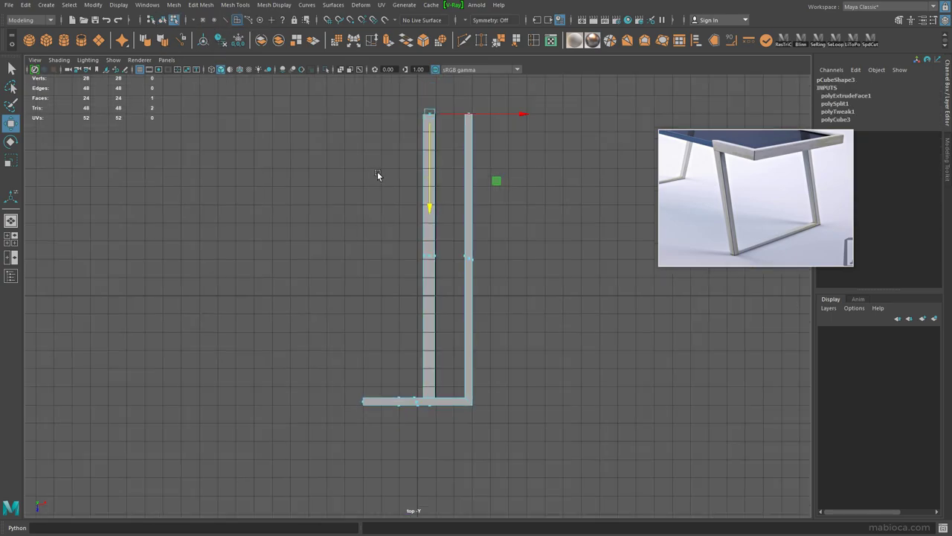
click(445, 291)
drag(448, 209, 449, 312)
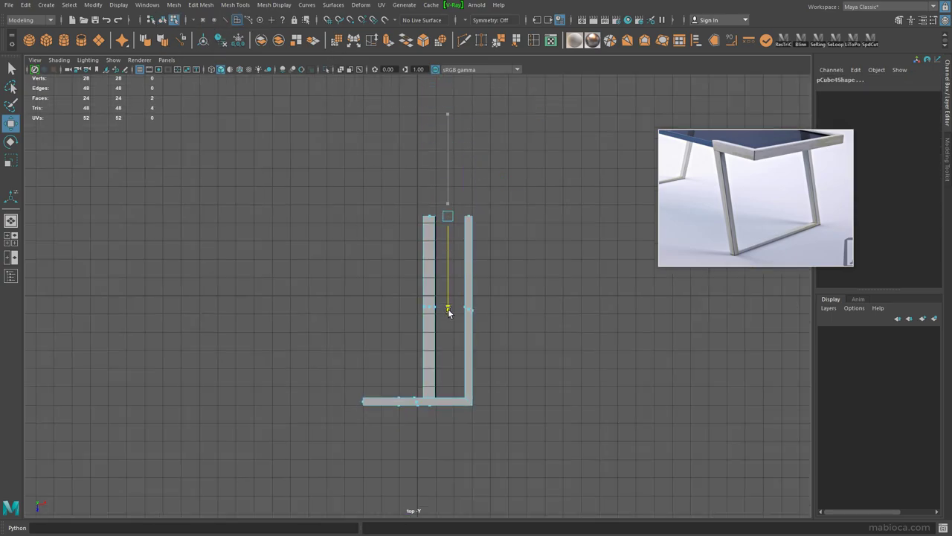
mouse_move(454, 269)
alt+mouse_down()
mouse_move(461, 260)
mouse_move(353, 267)
alt+mouse_up()
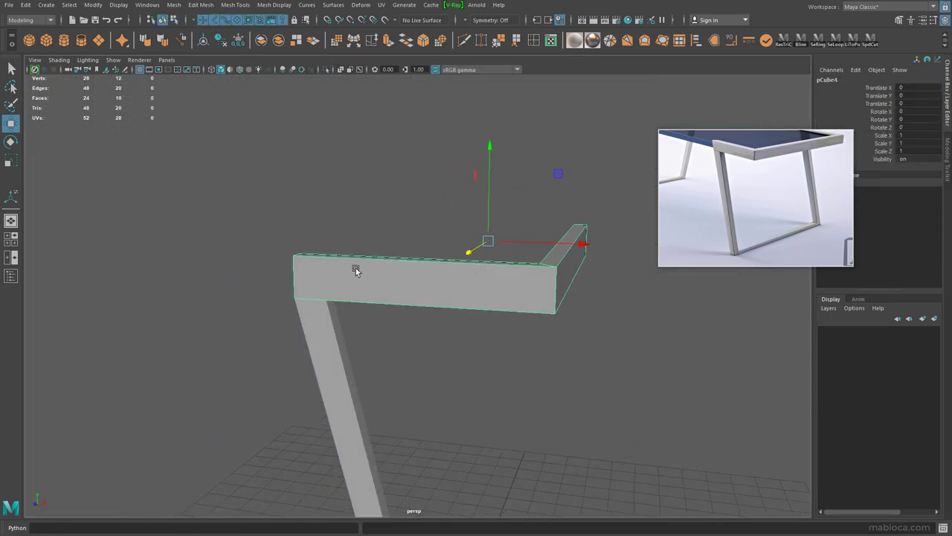
- View the bar and leg from the front and turn off the Move tool's step snap
key(F10)
key(space)
key(space)
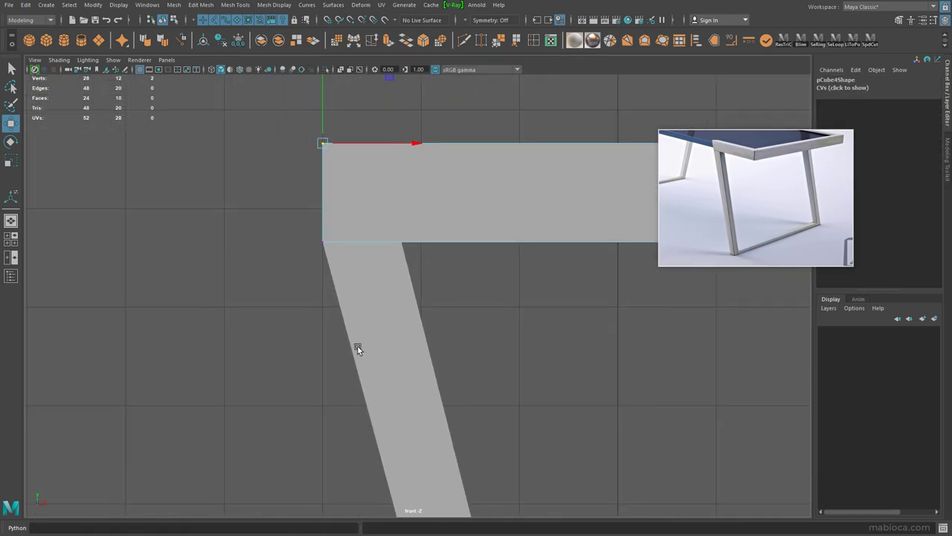
double_click(11, 124)
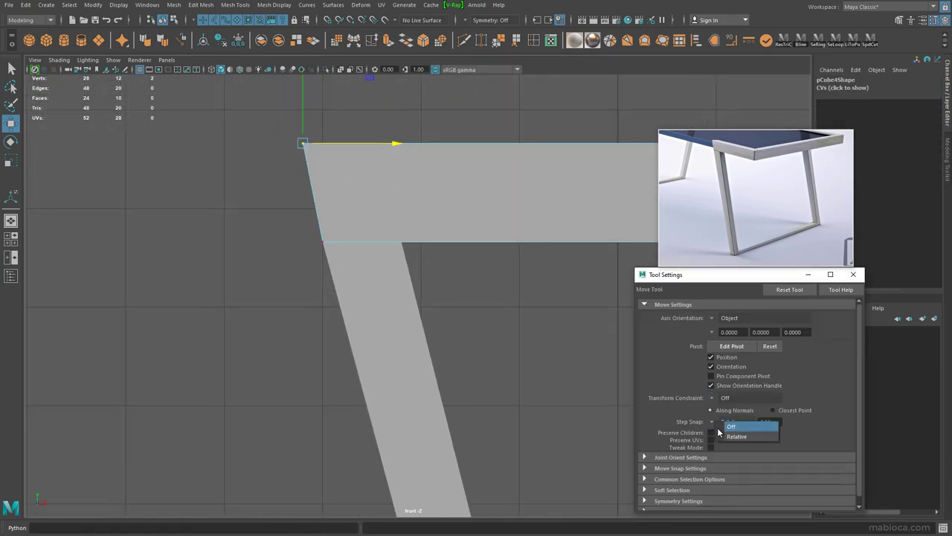
click(851, 276)
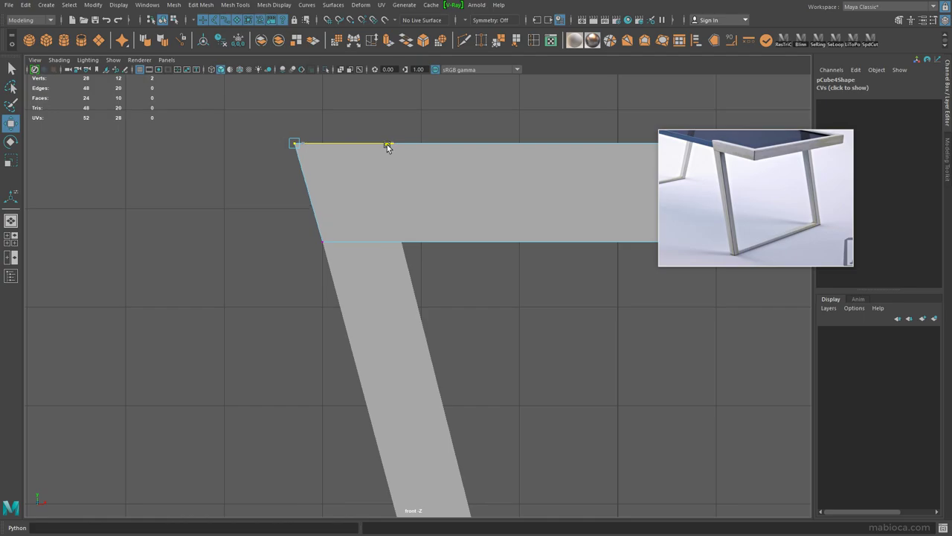
scroll(387, 147, down, 5)
click(525, 344)
click(11, 39)
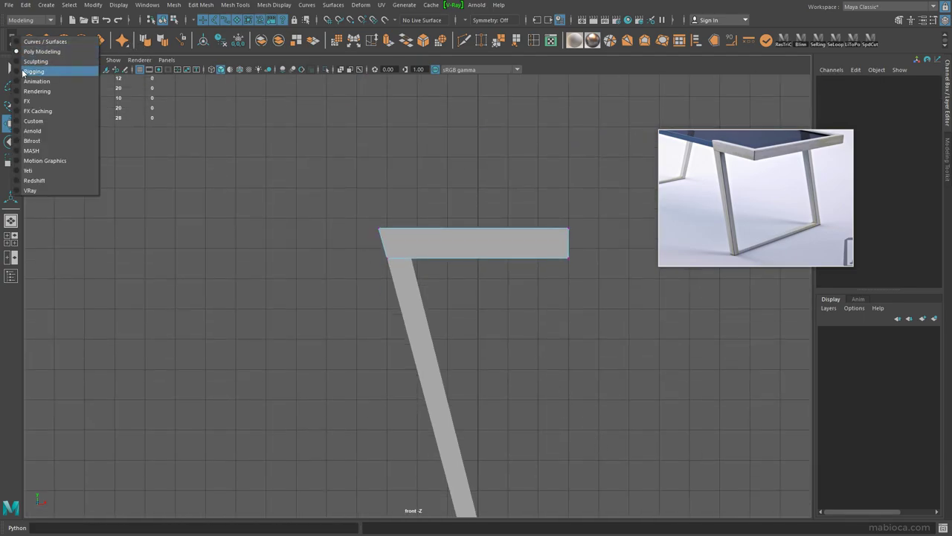
- Draw an EP guide curve extending the leg's slanted edge upward
click(45, 42)
click(307, 188)
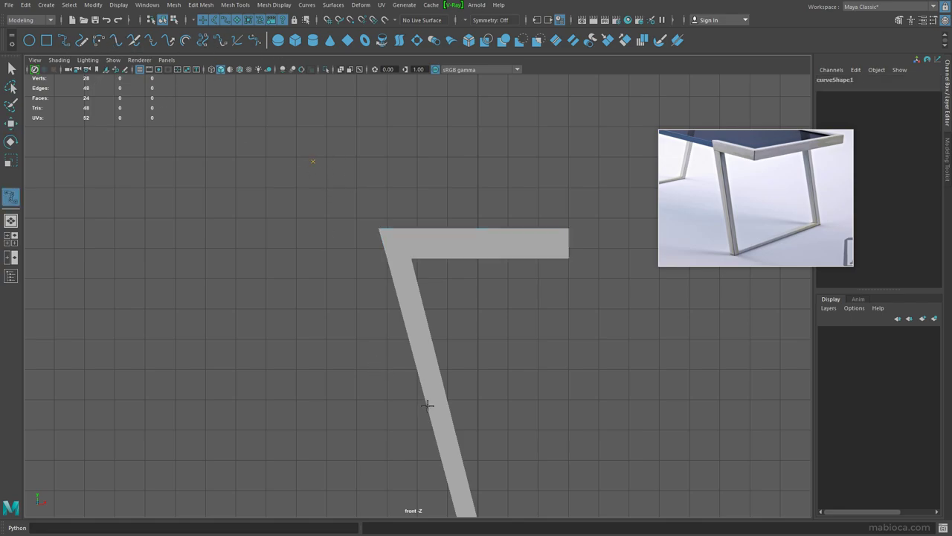
key(y)
click(445, 476)
key(4)
click(359, 156)
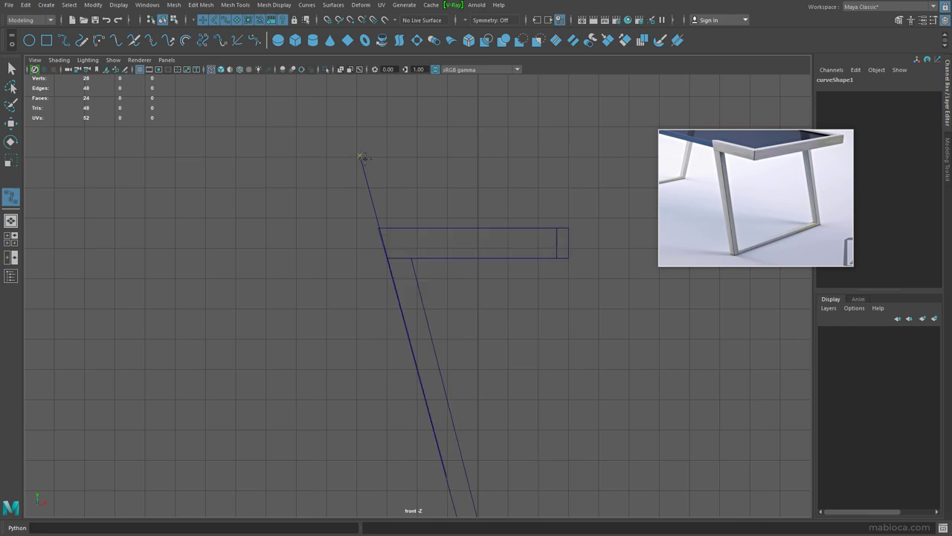
key(Return)
- Snap the rail's top corner vertex onto the guide curve and select the corner edge loop
scroll(365, 248, up, 5)
mouse_move(353, 204)
right_down()
mouse_move(361, 227)
mouse_move(362, 179)
right_up()
drag(320, 195, 346, 217)
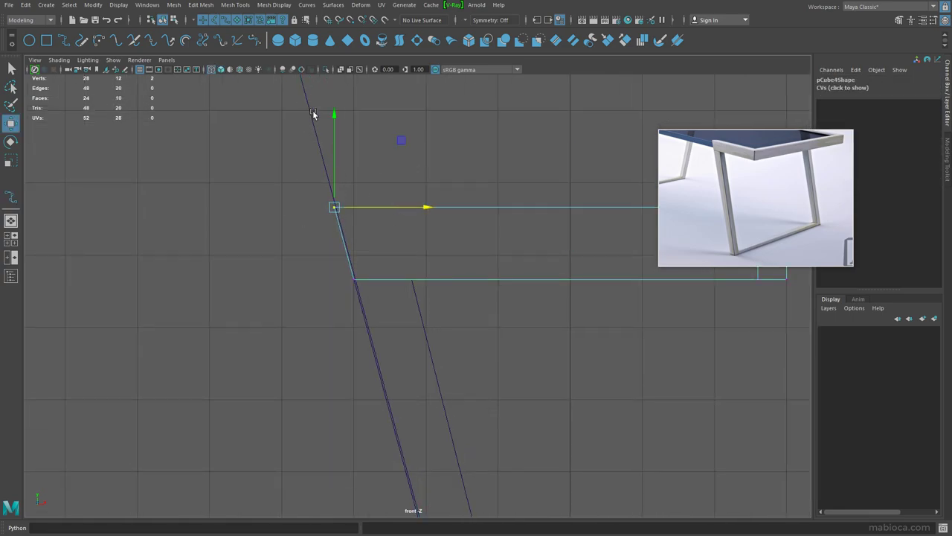
key(F8)
key(5)
click(404, 283)
mouse_move(404, 282)
alt+mouse_down()
mouse_move(374, 286)
mouse_move(471, 314)
alt+mouse_up()
right_drag(447, 276, 442, 223)
double_click(449, 331)
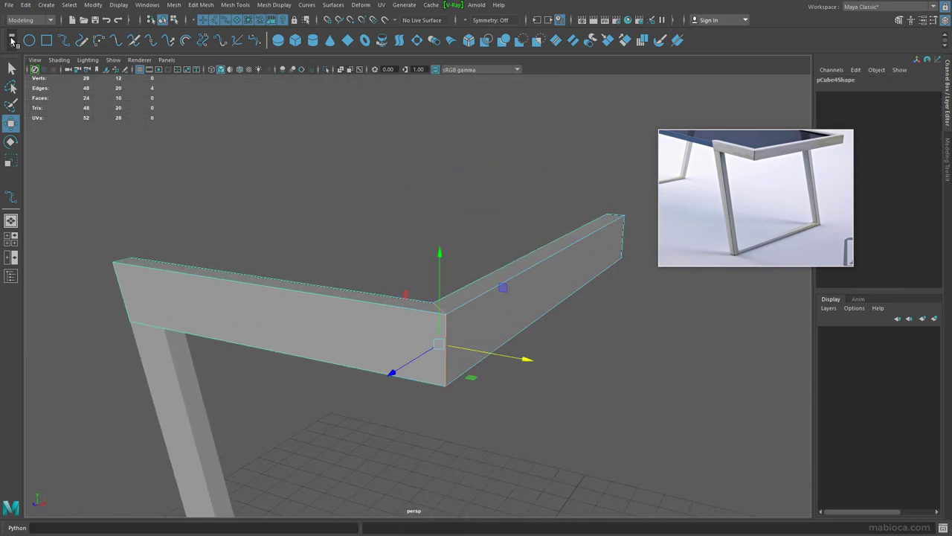
- Bevel the rail's corner edges, narrowing the fraction from 0.05 down to about 0.01
click(12, 41)
click(45, 51)
click(423, 41)
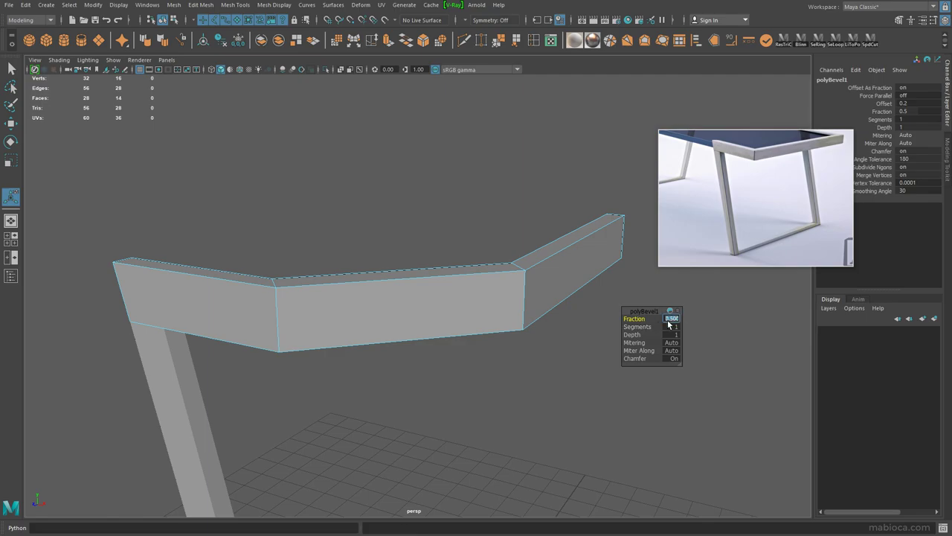
text(0.05)
key(Return)
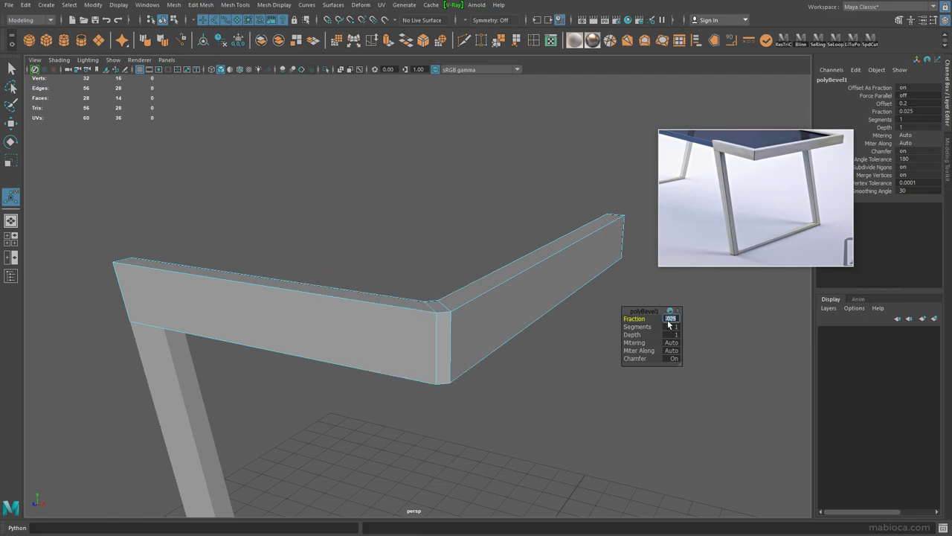
mouse_move(595, 349)
alt+mouse_down()
mouse_move(330, 298)
mouse_move(467, 355)
alt+mouse_up()
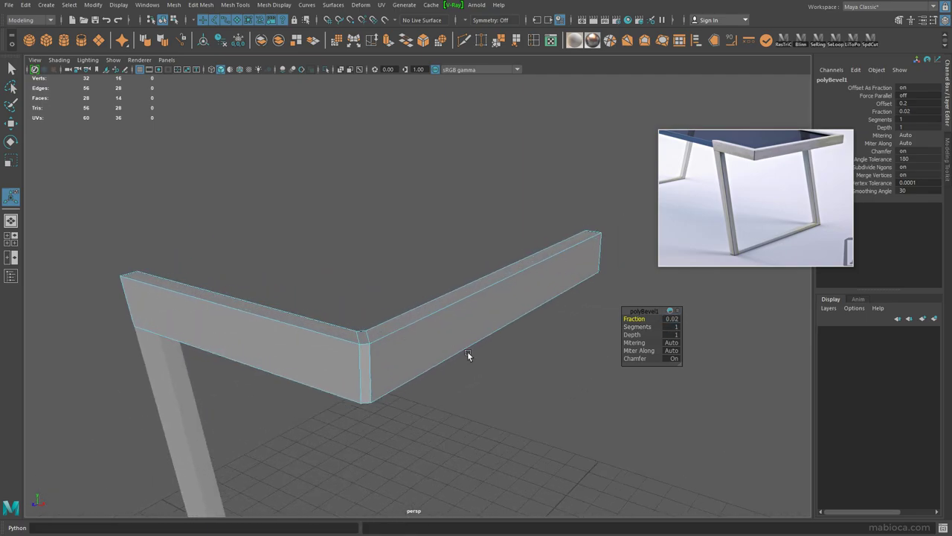
text(0.01)
alt+drag(670, 320, 453, 320)
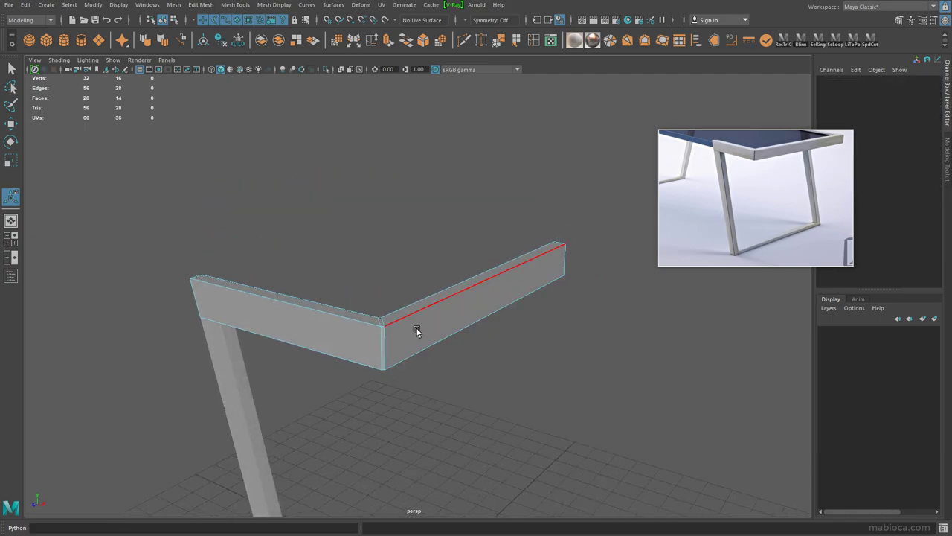
key(F8)
drag(758, 160, 713, 100)
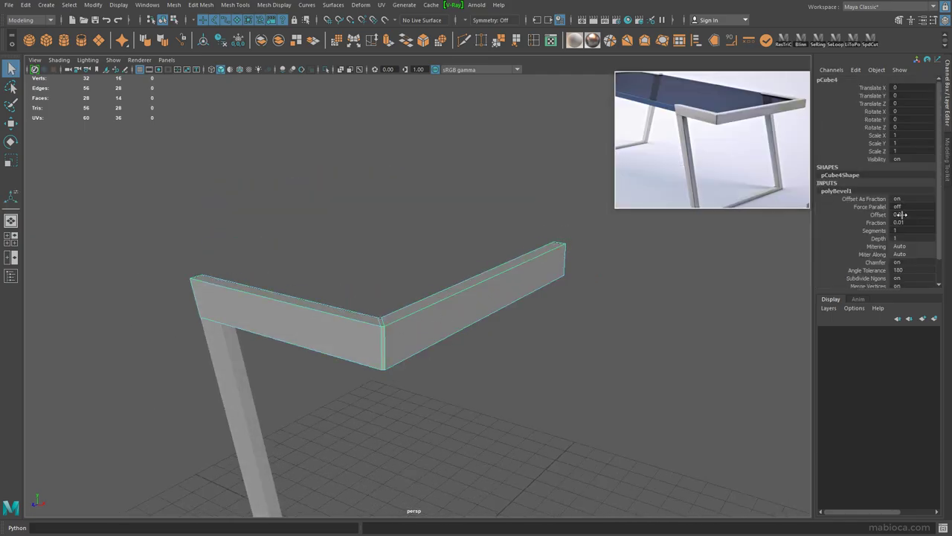
- Mirror the top rail pCube4 along the Z axis
click(476, 251)
mouse_move(477, 251)
alt+mouse_down()
mouse_move(476, 212)
mouse_move(460, 315)
mouse_move(465, 282)
alt+mouse_up()
click(487, 302)
key(w)
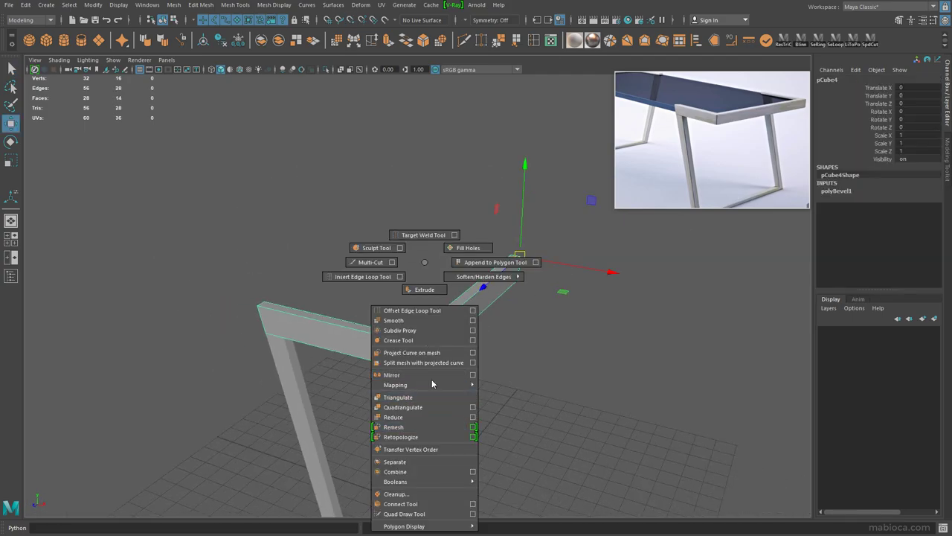
shift+right_drag(425, 268, 432, 379)
click(911, 225)
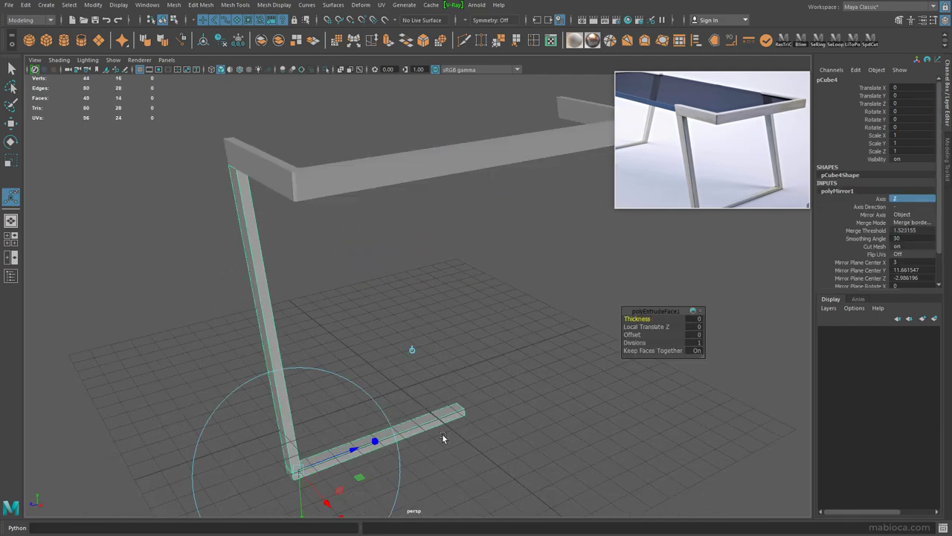
click(479, 427)
- Try mirroring the leg with different axis, direction and plane offsets, then undo back to the half frame
click(443, 416)
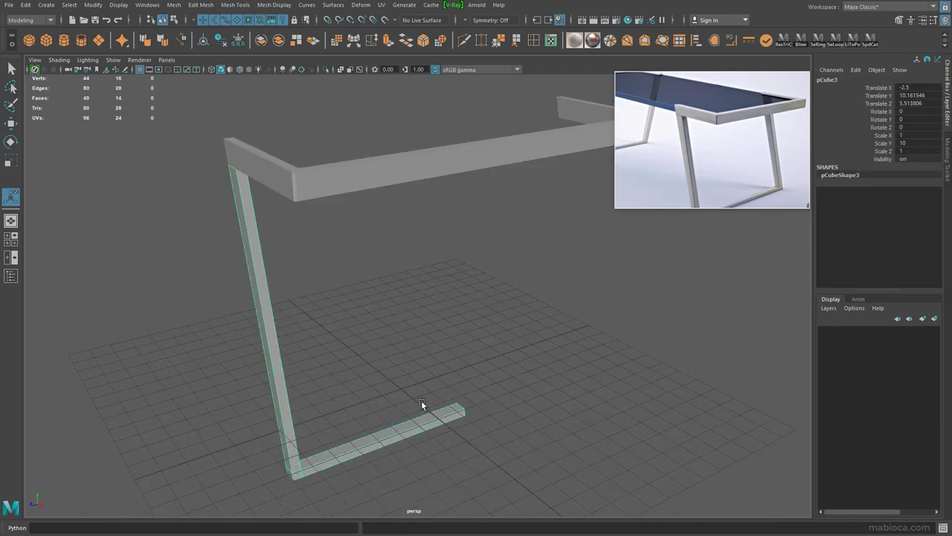
shift+right_drag(441, 411, 424, 374)
click(871, 207)
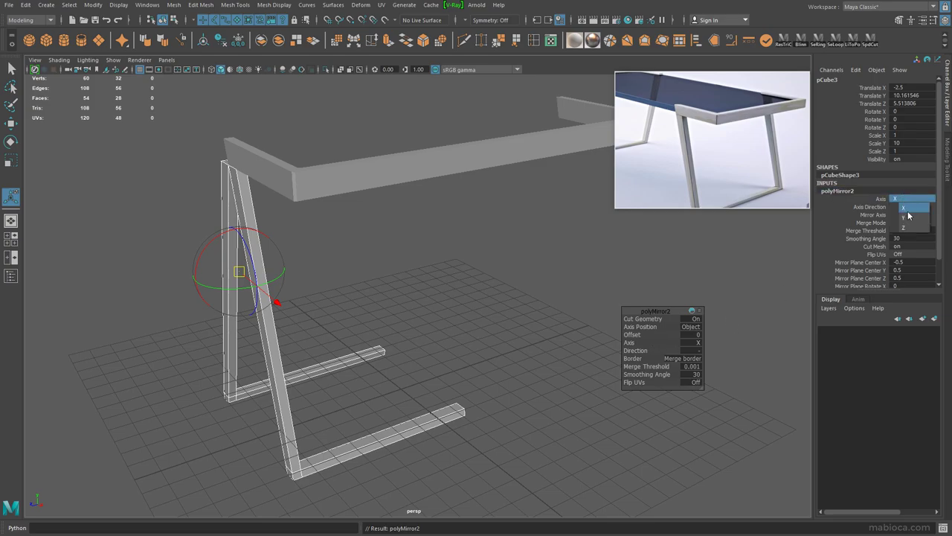
middle_drag(730, 279, 779, 279)
drag(145, 290, 514, 247)
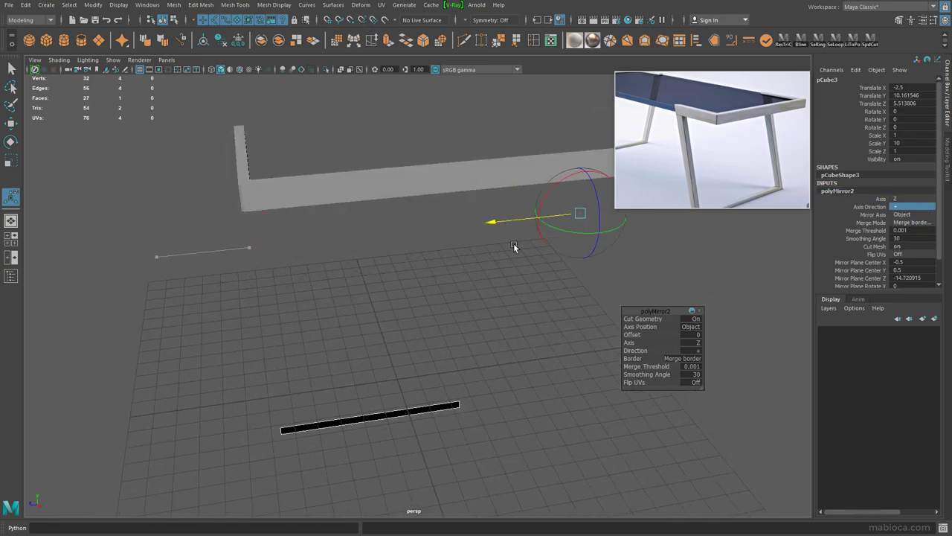
middle_drag(907, 204, 926, 204)
drag(519, 218, 294, 262)
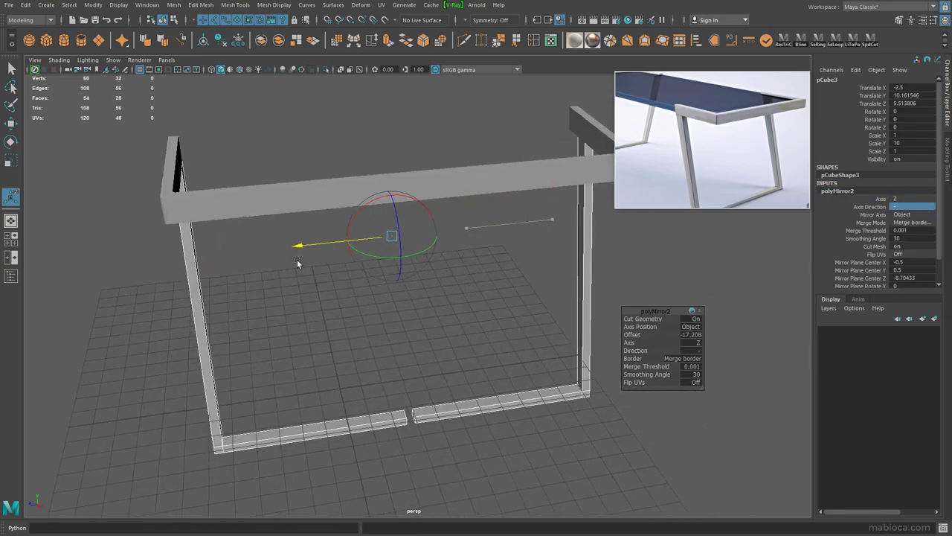
key(ctrl+z)
key(ctrl+z)
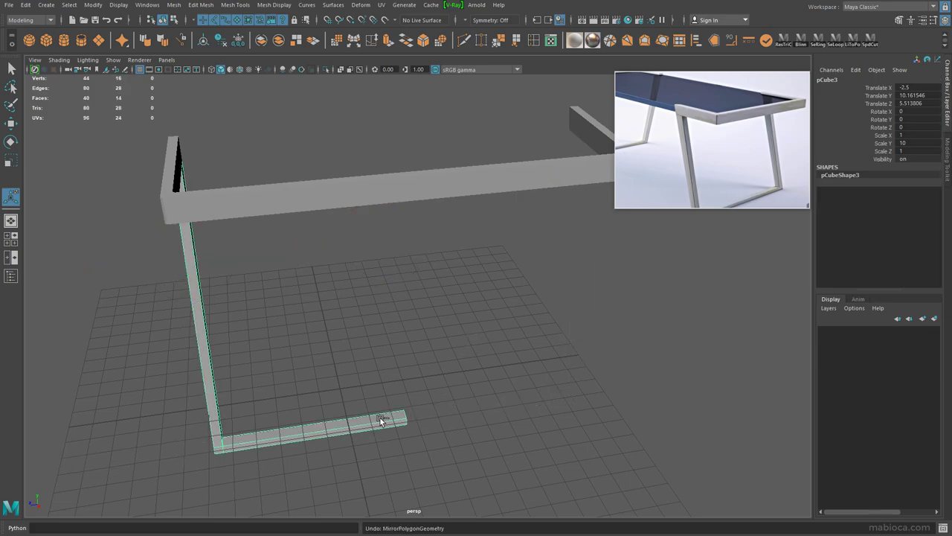
key(ctrl+z)
key(ctrl+z)
- Snap the leg's pivot to its top end and mirror the leg along Z
key(w)
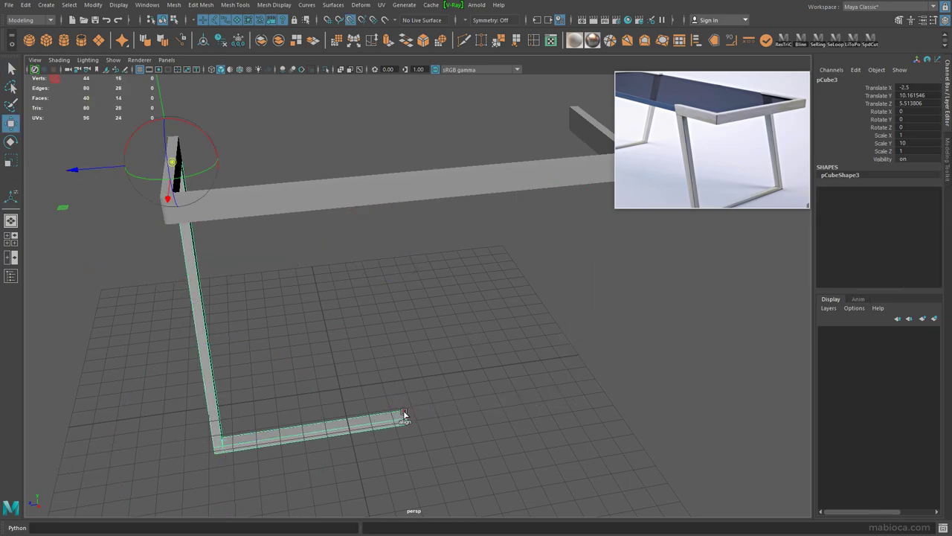
middle_drag(403, 408, 405, 418)
shift+right_drag(190, 238, 201, 383)
middle_drag(905, 199, 923, 199)
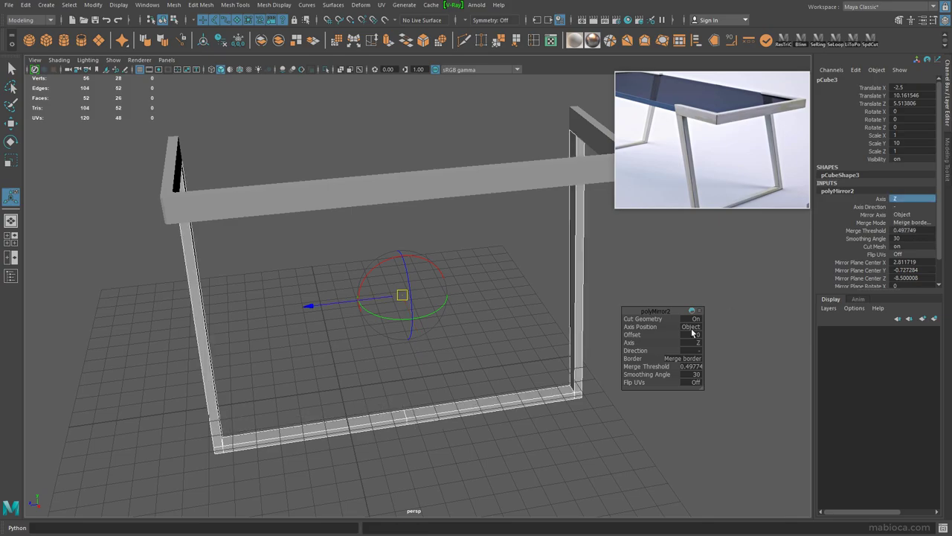
- Select the top rail on its own
alt+drag(298, 323, 485, 346)
right_drag(471, 252, 472, 306)
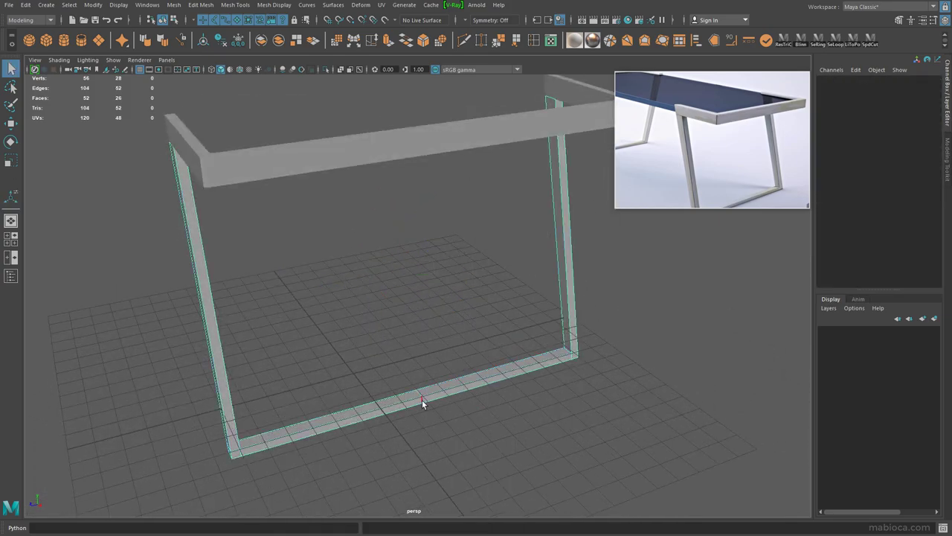
click(449, 135)
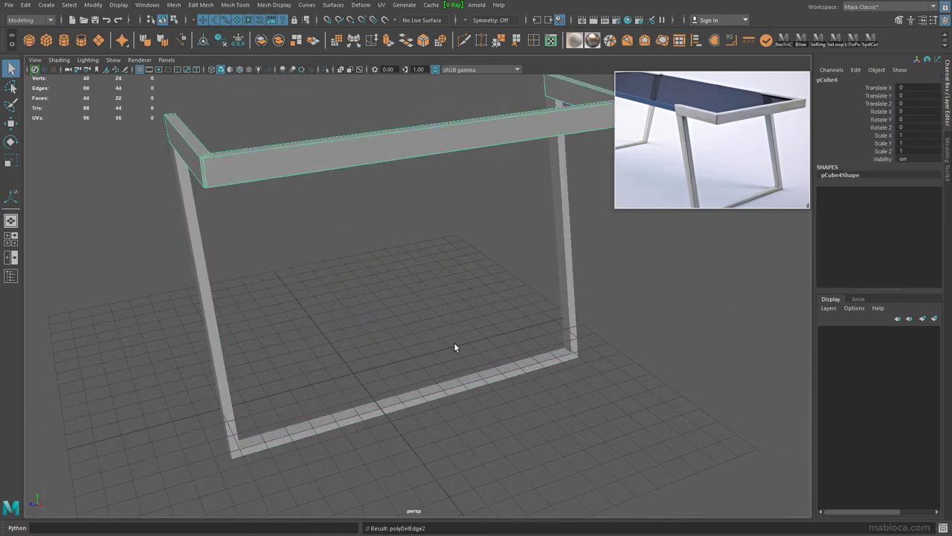
- Merge the leg frame's seam vertices along the foot bar with the cut/merge tool
click(564, 320)
alt+drag(541, 308, 672, 86)
key(ctrl+shift+x)
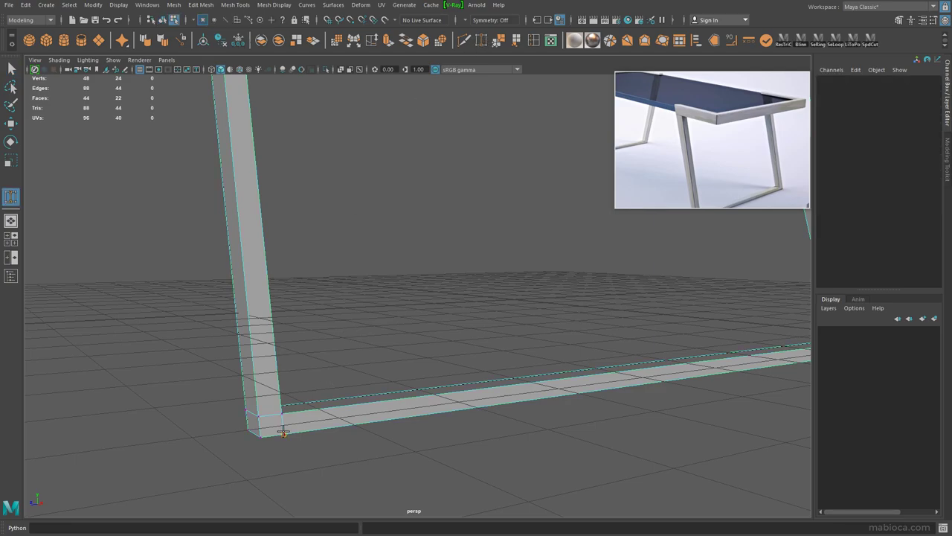
mouse_move(418, 105)
alt+mouse_down()
mouse_move(687, 454)
mouse_move(627, 384)
mouse_move(378, 357)
alt+mouse_up()
alt+drag(314, 363, 416, 313)
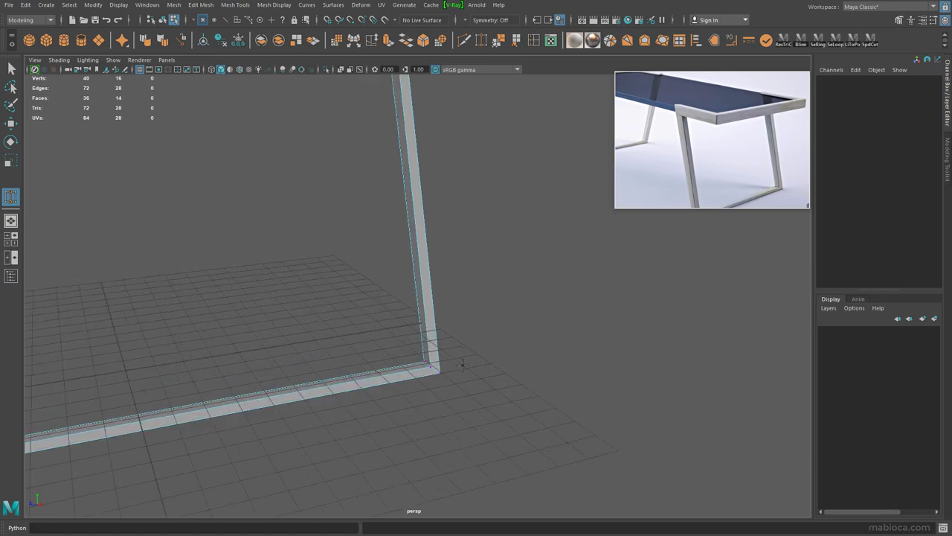
- Reselect the leg frame and top rail with the Move tool and frame them
key(w)
click(259, 253)
click(359, 263)
key(f)
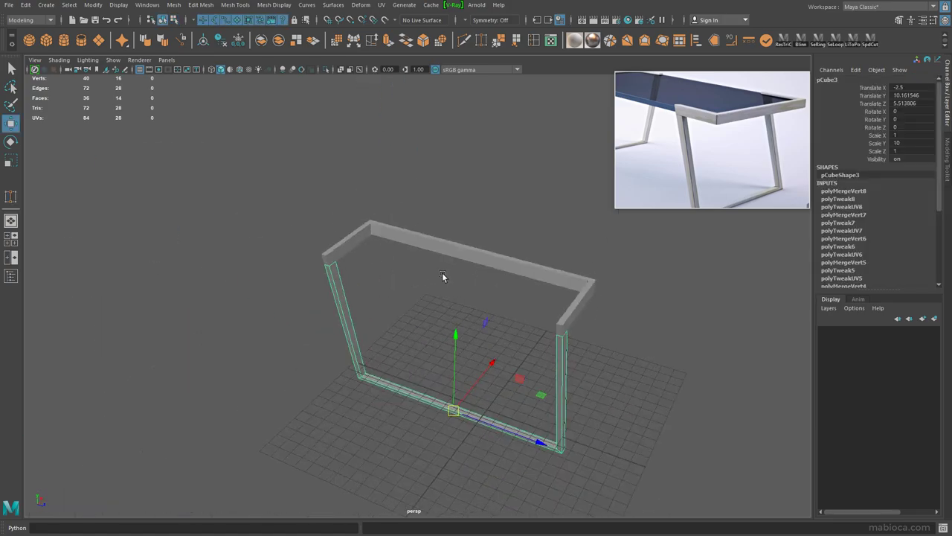
mouse_move(444, 276)
alt+mouse_down()
mouse_move(617, 323)
mouse_move(581, 345)
alt+mouse_up()
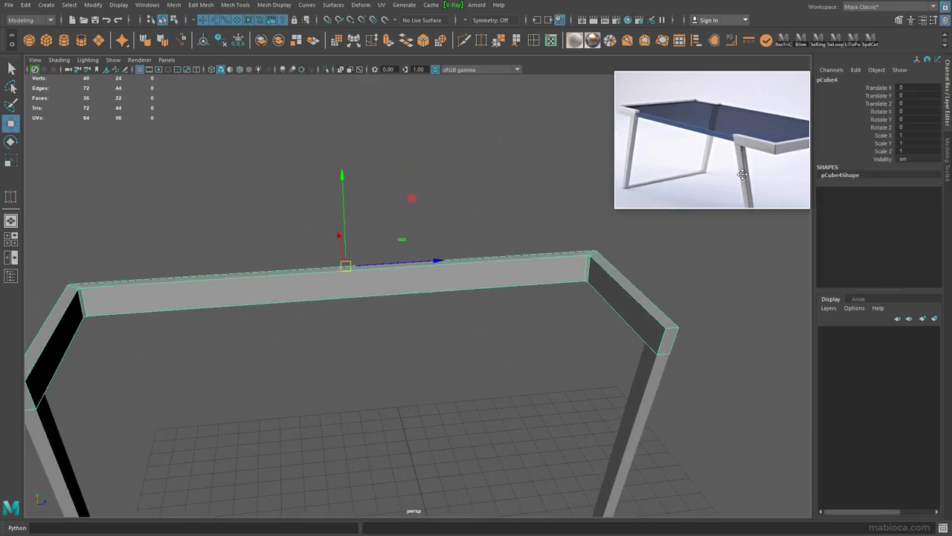
- Cut lengthwise edge loops along the pCube4 top rail with Multi-Cut
mouse_move(477, 283)
alt+mouse_down()
mouse_move(538, 272)
mouse_move(583, 287)
mouse_move(557, 282)
mouse_move(579, 308)
mouse_move(557, 297)
mouse_move(569, 296)
alt+mouse_up()
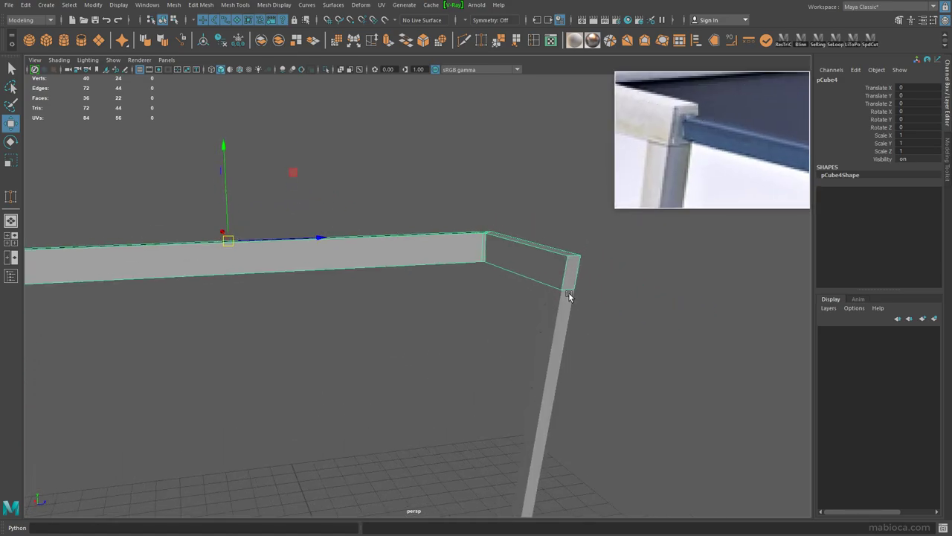
mouse_move(491, 149)
alt+mouse_down()
mouse_move(484, 246)
mouse_move(509, 233)
mouse_move(506, 216)
alt+mouse_up()
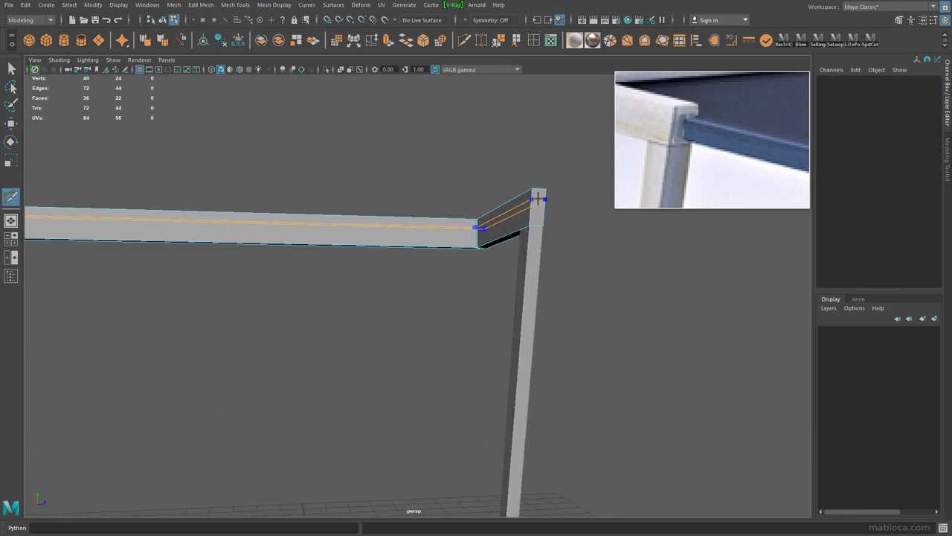
click(539, 216)
alt+drag(539, 216, 522, 241)
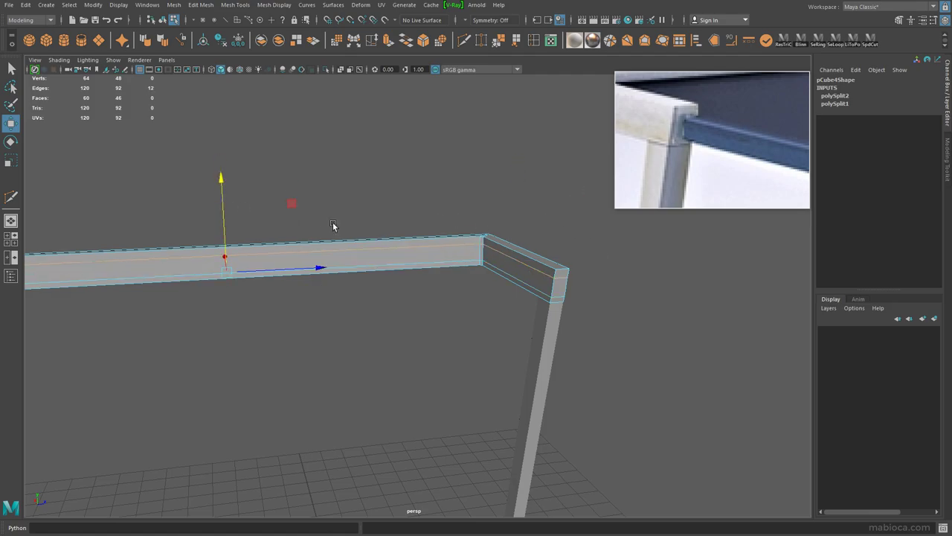
- Extrude the middle inner face strip of pCube4 with Ctrl+E to form the ledge
mouse_move(332, 225)
alt+mouse_down()
mouse_move(511, 265)
mouse_move(230, 244)
mouse_move(723, 270)
mouse_move(495, 319)
mouse_move(459, 249)
alt+mouse_up()
click(510, 266)
key(ctrl+e)
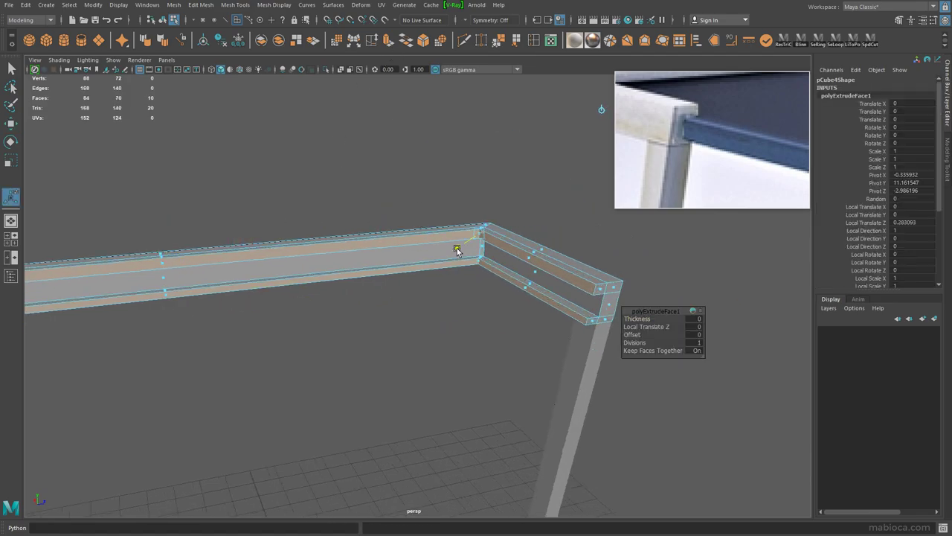
mouse_move(457, 250)
alt+mouse_down()
mouse_move(436, 298)
mouse_move(330, 288)
mouse_move(461, 253)
mouse_move(484, 262)
mouse_move(455, 273)
alt+mouse_up()
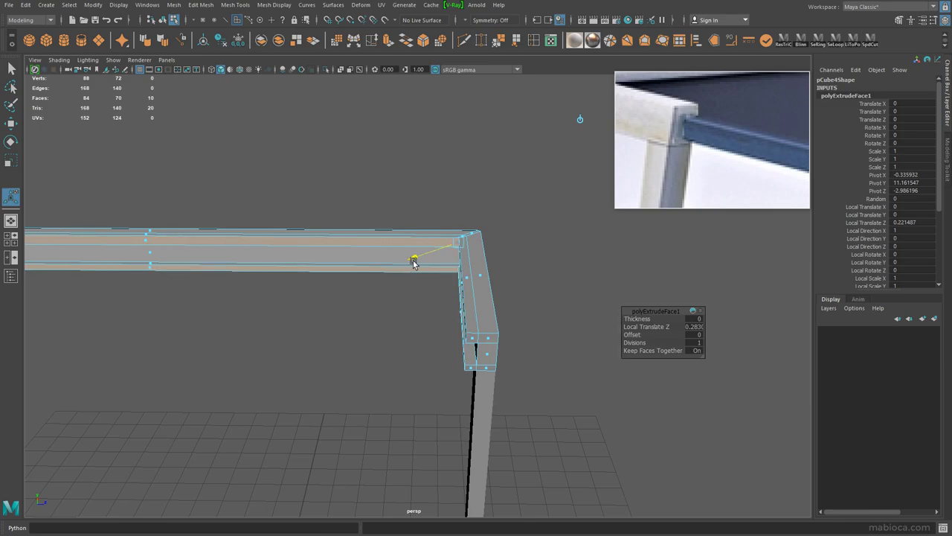
key(q)
alt+drag(472, 340, 473, 281)
key(space)
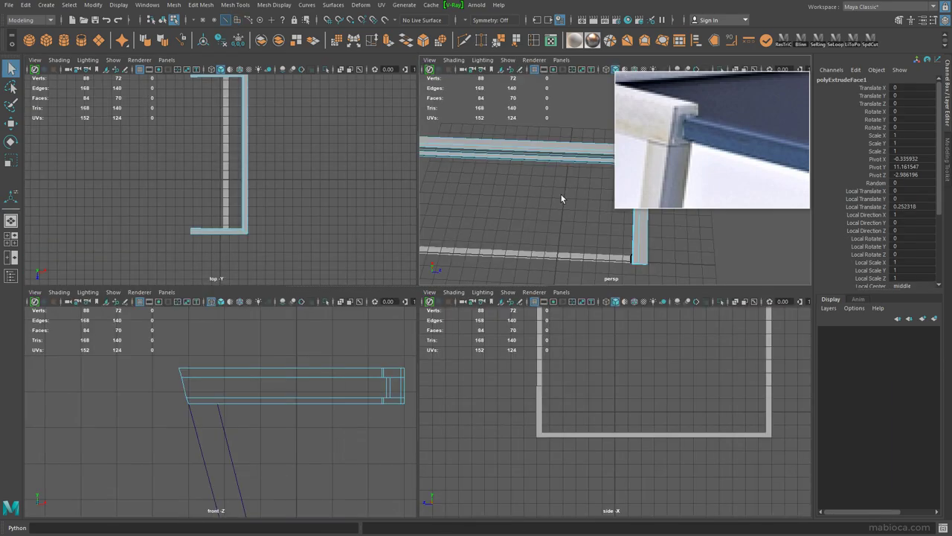
key(space)
mouse_move(561, 194)
alt+mouse_down()
mouse_move(471, 258)
mouse_move(446, 236)
alt+mouse_up()
right_drag(446, 236, 476, 215)
mouse_move(451, 249)
alt+mouse_down()
mouse_move(484, 270)
mouse_move(443, 209)
mouse_move(463, 218)
mouse_move(380, 170)
alt+mouse_up()
alt+right_drag(380, 170, 521, 300)
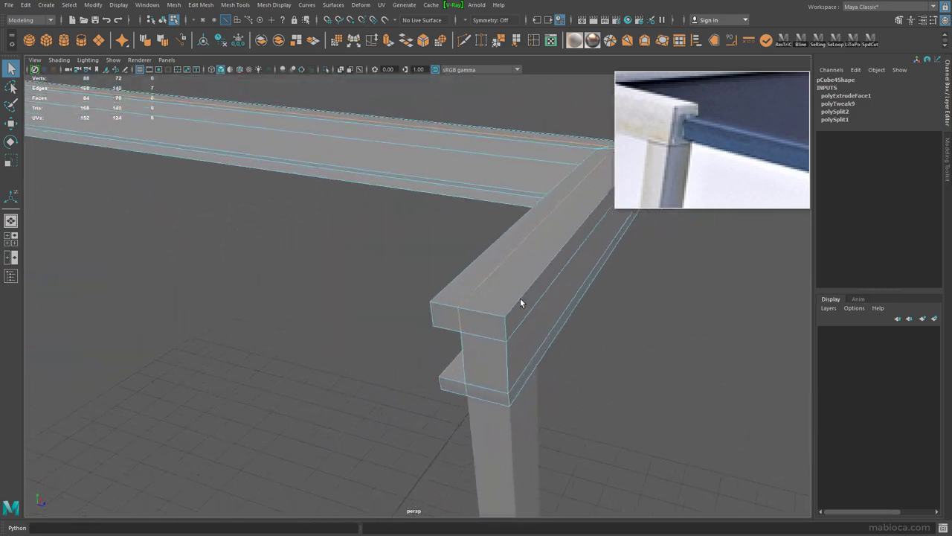
mouse_move(521, 300)
alt+mouse_down()
mouse_move(384, 334)
mouse_move(498, 319)
alt+mouse_up()
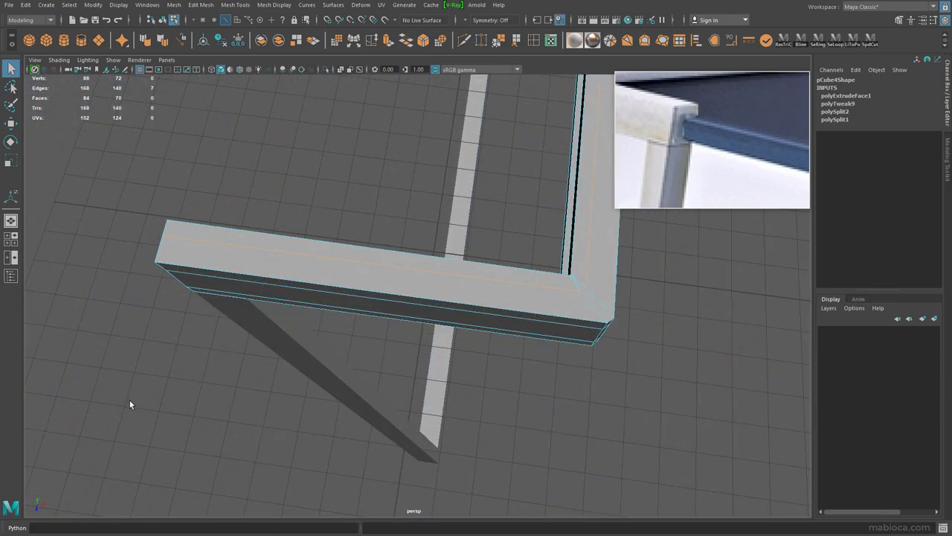
mouse_move(353, 335)
alt+mouse_down()
mouse_move(416, 295)
mouse_move(424, 321)
mouse_move(513, 279)
mouse_move(442, 297)
mouse_move(310, 295)
mouse_move(405, 305)
alt+mouse_up()
- In wireframe top view, select the ledge's corner vertex and nudge it along one axis
scroll(405, 305, down, 5)
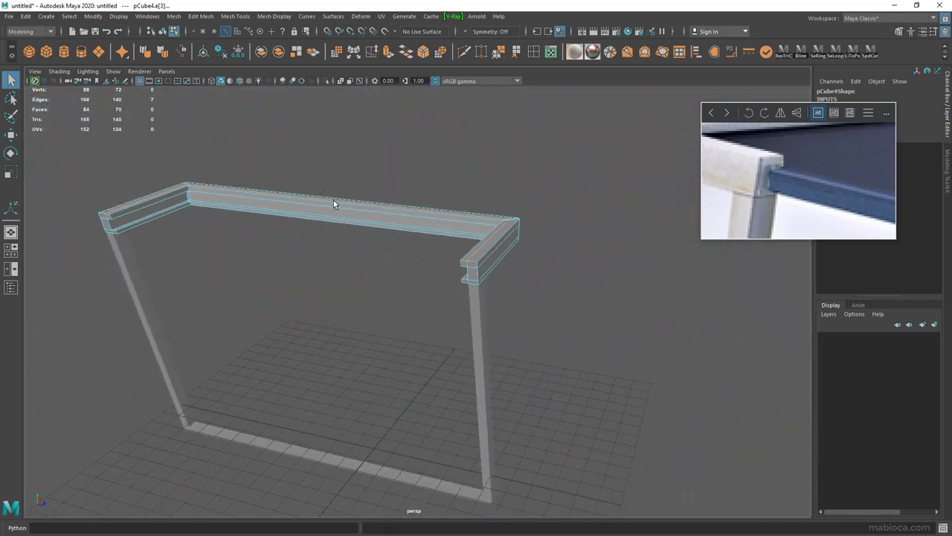
key(space)
key(space)
scroll(405, 207, up, 5)
key(4)
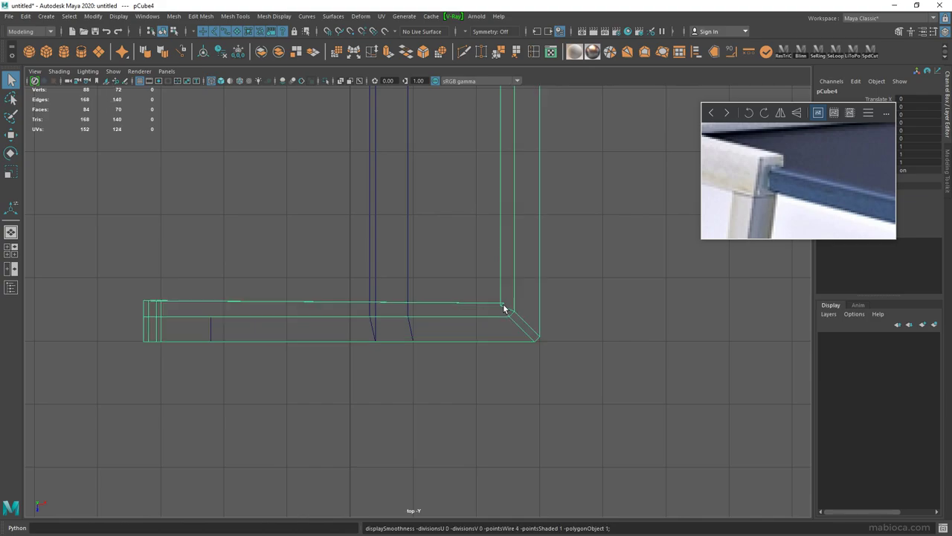
right_drag(501, 267, 451, 249)
key(w)
click(500, 304)
alt+middle_drag(485, 288, 556, 268)
scroll(555, 268, up, 3)
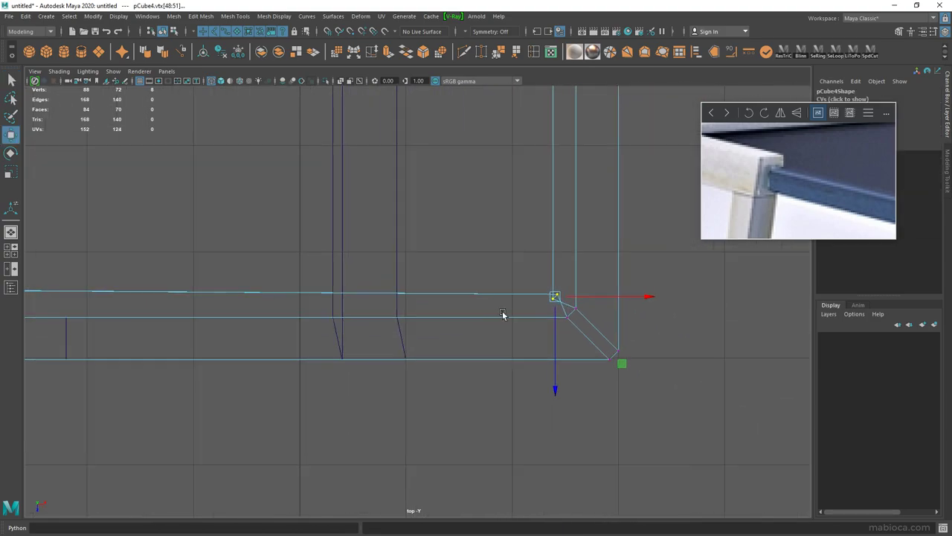
alt+middle_drag(502, 315, 638, 277)
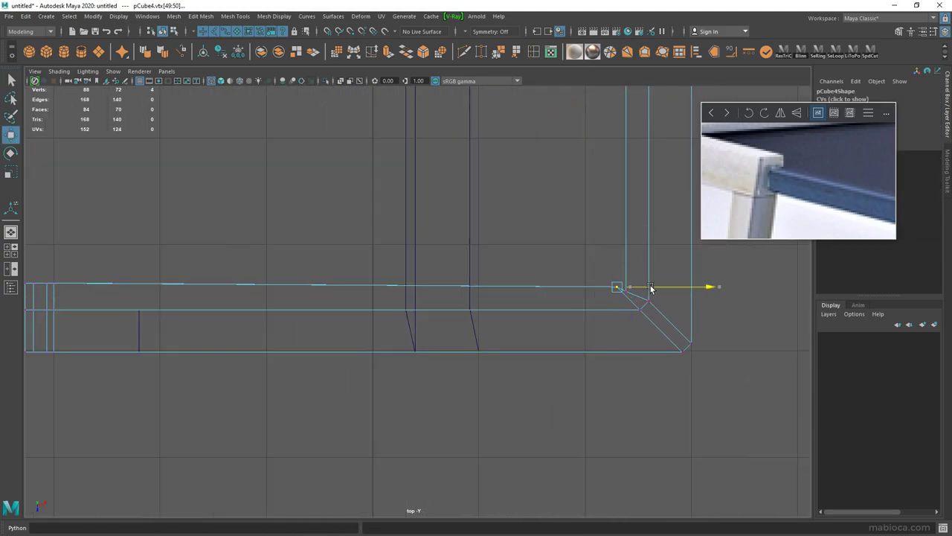
drag(633, 319, 633, 307)
- Inspect the selected corner vertex from the top and perspective views
alt+middle_drag(159, 270, 191, 270)
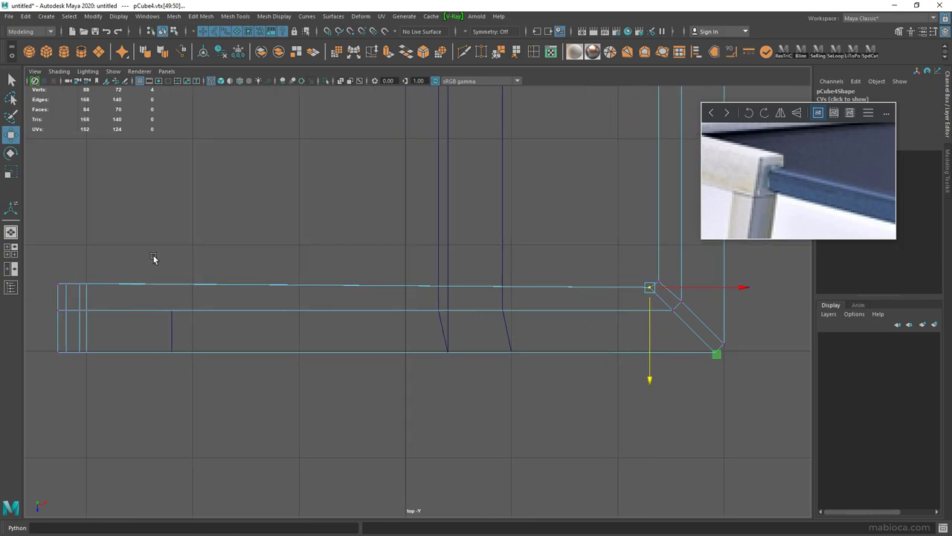
scroll(468, 304, up, 3)
scroll(384, 295, down, 3)
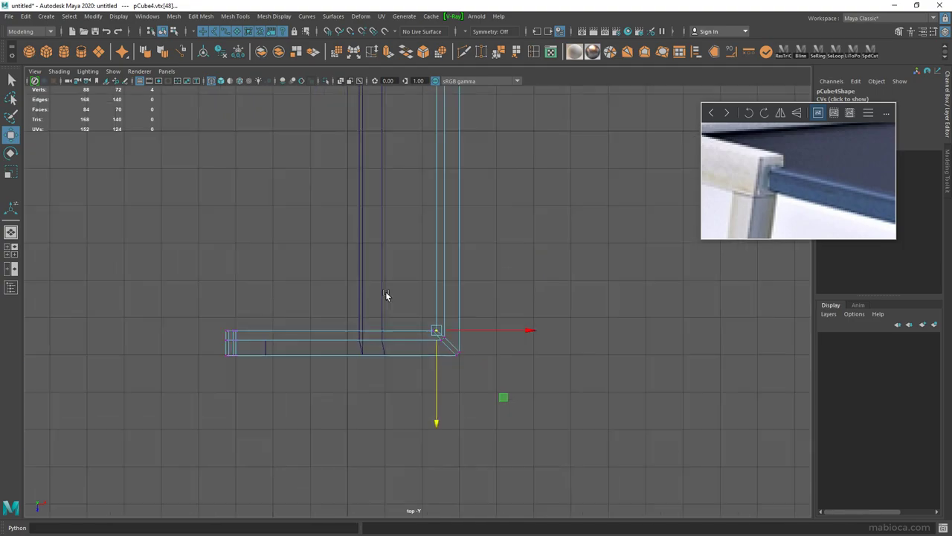
scroll(439, 427, down, 2)
scroll(469, 315, up, 3)
scroll(659, 380, up, 2)
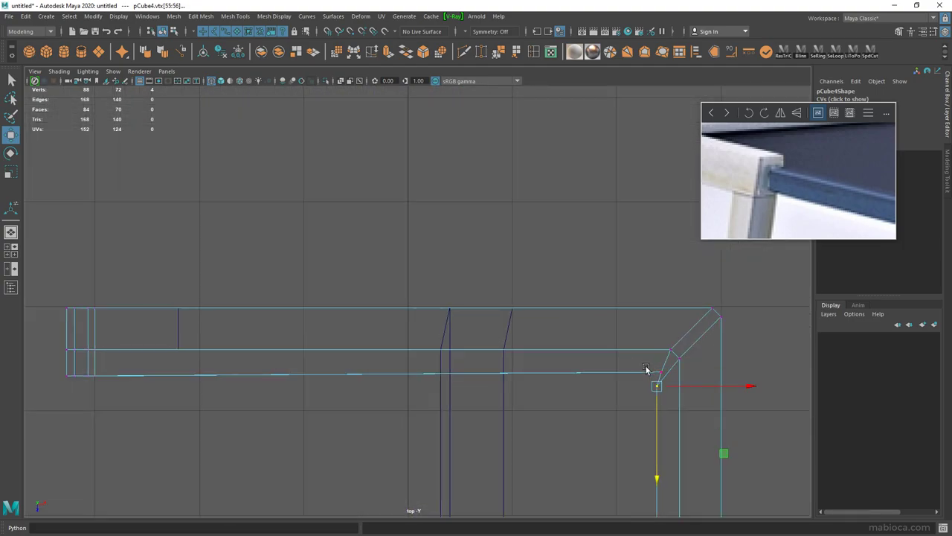
key(space)
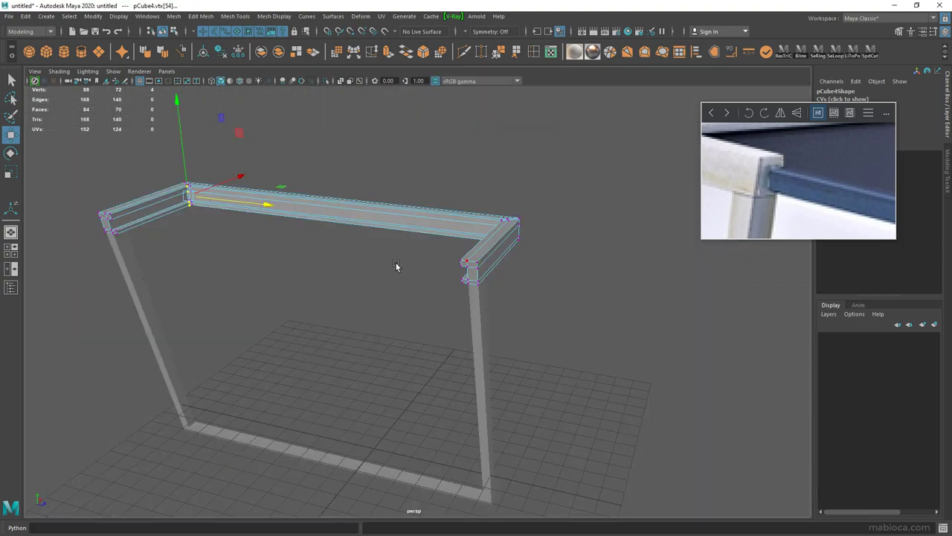
key(f)
mouse_move(417, 328)
alt+mouse_down()
mouse_move(378, 349)
mouse_move(504, 279)
mouse_move(336, 310)
mouse_move(298, 328)
mouse_move(70, 295)
mouse_move(216, 331)
mouse_move(505, 308)
alt+mouse_up()
key(space)
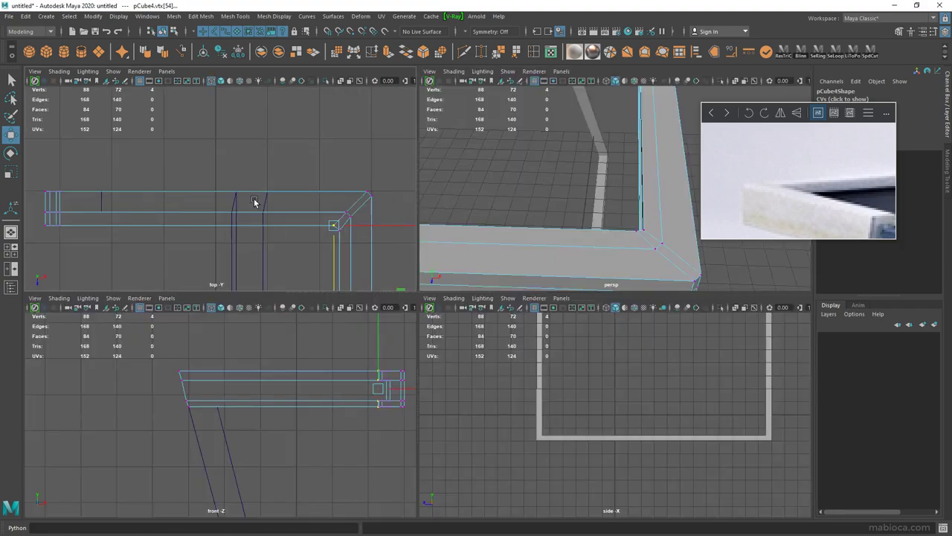
key(space)
key(f)
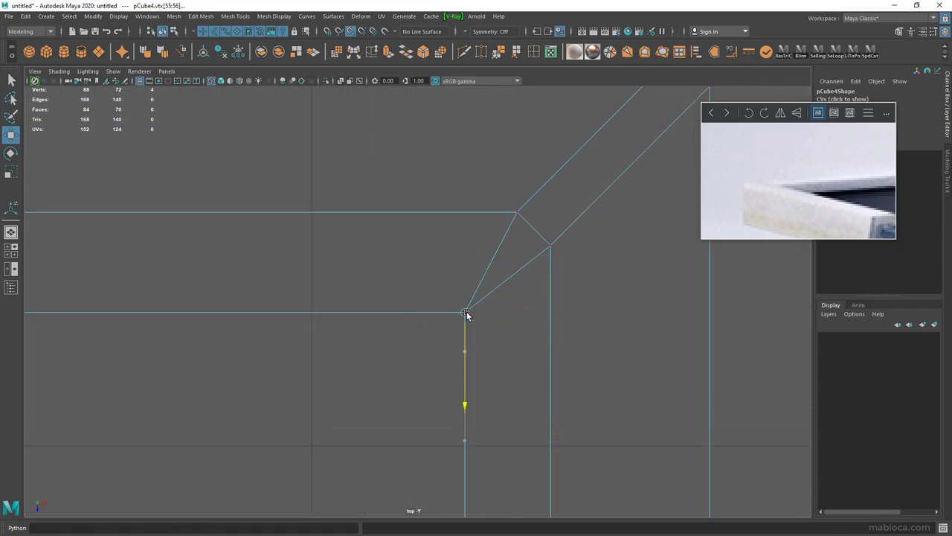
key(space)
key(space)
mouse_move(485, 228)
alt+mouse_down()
mouse_move(417, 246)
mouse_move(338, 228)
mouse_move(451, 222)
mouse_move(469, 260)
mouse_move(496, 257)
alt+mouse_up()
key(space)
key(space)
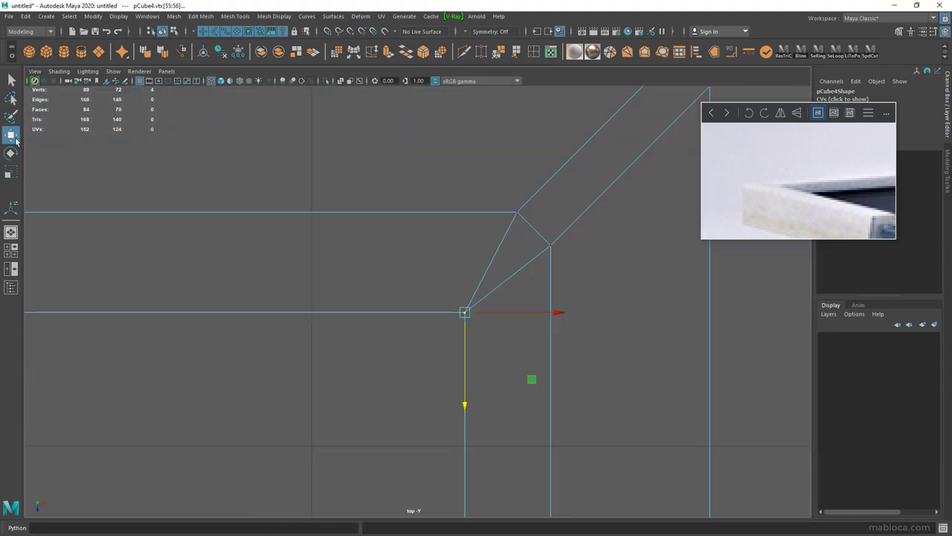
- Set the Move step snap to 0.05 and move the vertex level with the horizontal edge
double_click(12, 136)
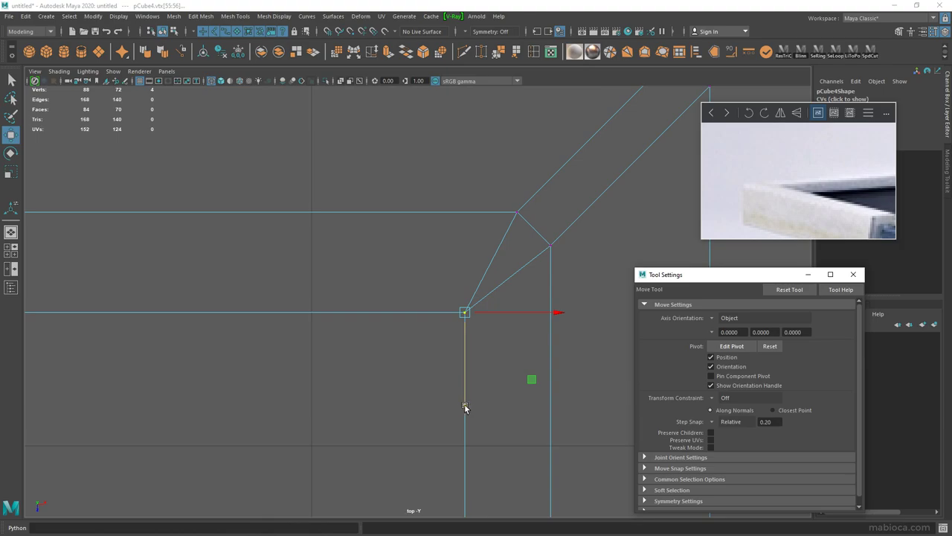
text(0.05)
key(Return)
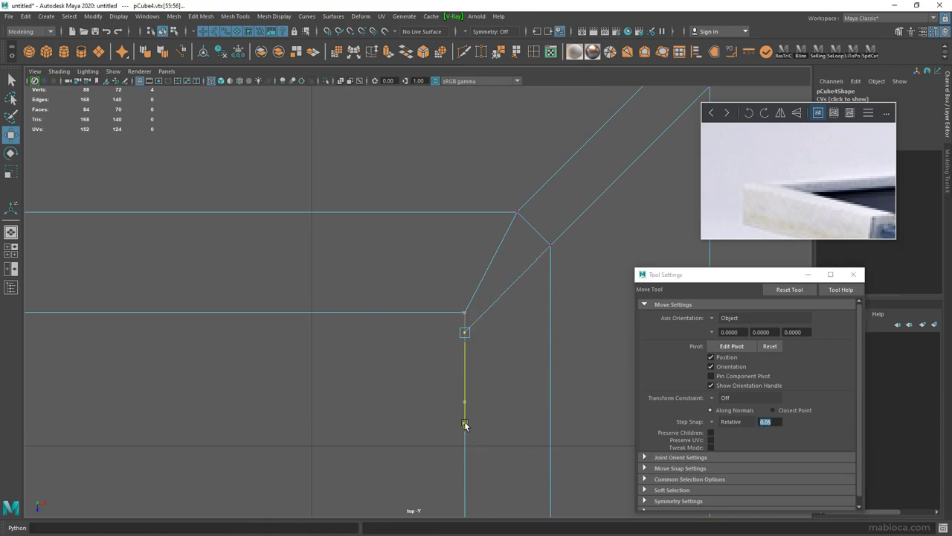
mouse_move(513, 359)
alt+right_down()
mouse_move(404, 187)
mouse_move(442, 238)
mouse_move(735, 384)
alt+right_up()
drag(458, 391, 357, 375)
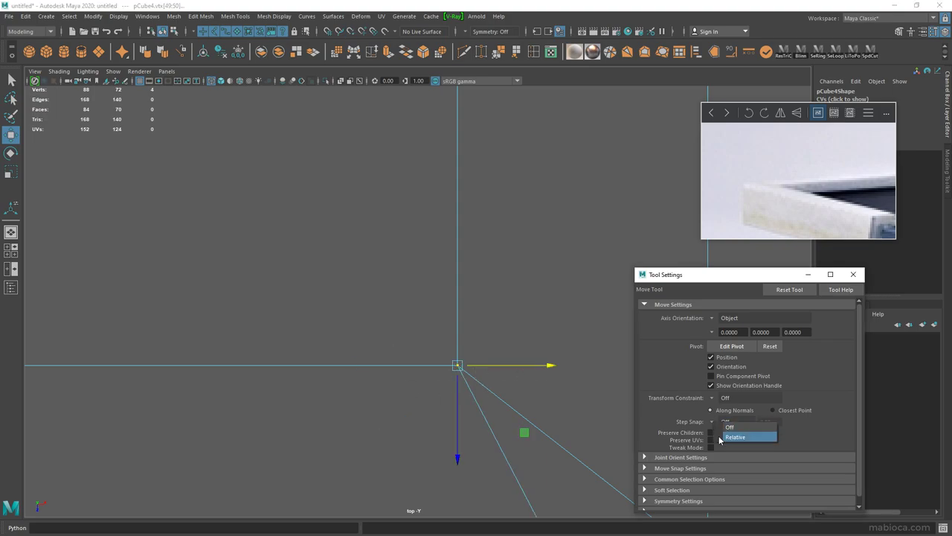
- Select the corner edges under the beam from a perspective view
scroll(300, 314, down, 3)
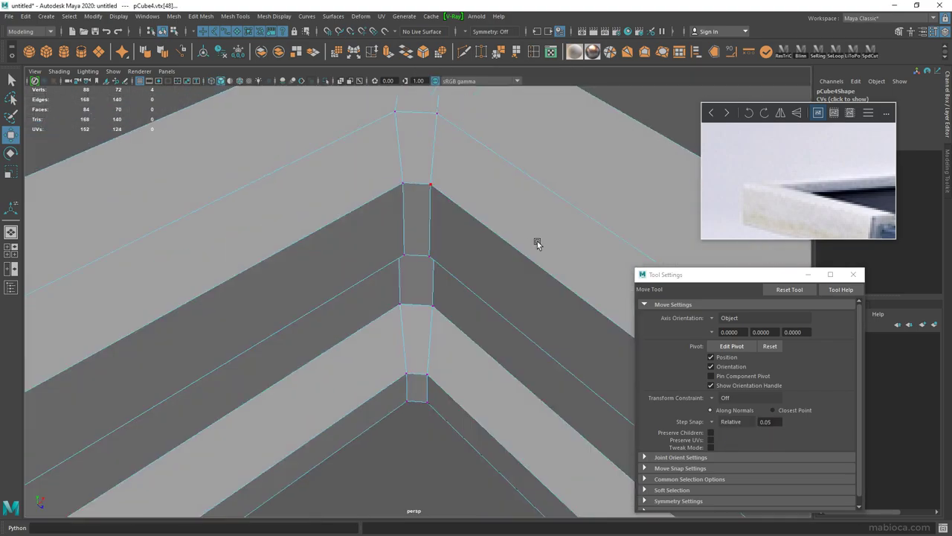
alt+drag(536, 243, 521, 223)
alt+right_drag(521, 223, 486, 236)
mouse_move(486, 238)
alt+mouse_down()
mouse_move(365, 186)
mouse_move(353, 257)
mouse_move(436, 234)
alt+mouse_up()
alt+right_drag(436, 233, 399, 242)
mouse_move(399, 242)
alt+mouse_down()
mouse_move(291, 261)
mouse_move(465, 285)
mouse_move(407, 162)
alt+mouse_up()
right_drag(406, 162, 406, 171)
mouse_move(406, 171)
alt+mouse_down()
mouse_move(279, 221)
mouse_move(329, 176)
mouse_move(406, 240)
mouse_move(260, 308)
mouse_move(358, 235)
mouse_move(449, 238)
mouse_move(419, 187)
mouse_move(480, 393)
mouse_move(245, 257)
mouse_move(354, 244)
mouse_move(510, 323)
mouse_move(385, 300)
mouse_move(555, 287)
mouse_move(279, 293)
mouse_move(418, 297)
mouse_move(469, 357)
mouse_move(323, 205)
mouse_move(308, 260)
mouse_move(234, 291)
mouse_move(438, 333)
alt+mouse_up()
click(328, 175)
shift+click(246, 256)
click(279, 293)
shift+click(511, 316)
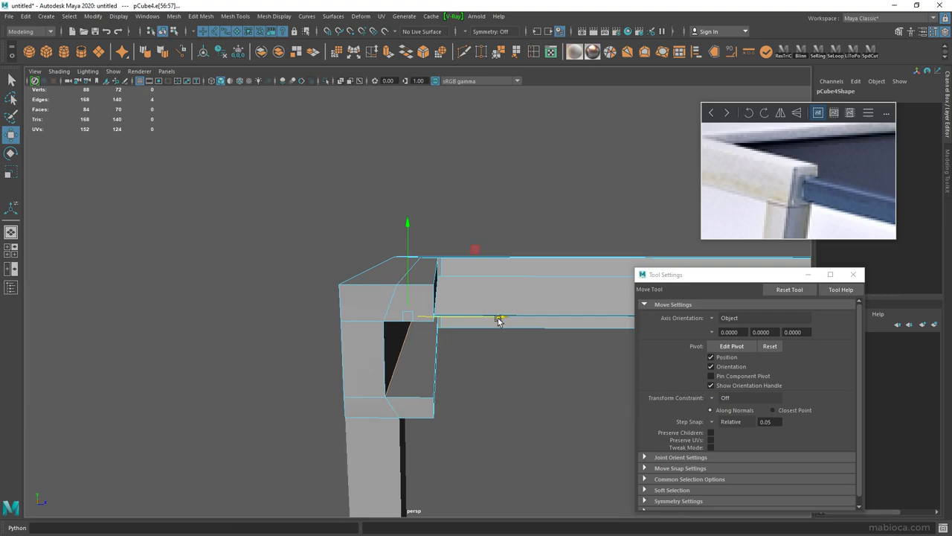
key(F8)
- Select a pair of neighbouring edges on the beam
mouse_move(499, 320)
alt+mouse_down()
mouse_move(348, 334)
mouse_move(308, 311)
mouse_move(355, 323)
mouse_move(340, 351)
mouse_move(299, 250)
mouse_move(291, 340)
mouse_move(247, 402)
mouse_move(211, 335)
mouse_move(357, 259)
mouse_move(484, 245)
mouse_move(399, 287)
alt+mouse_up()
key(F10)
click(296, 260)
shift+click(211, 335)
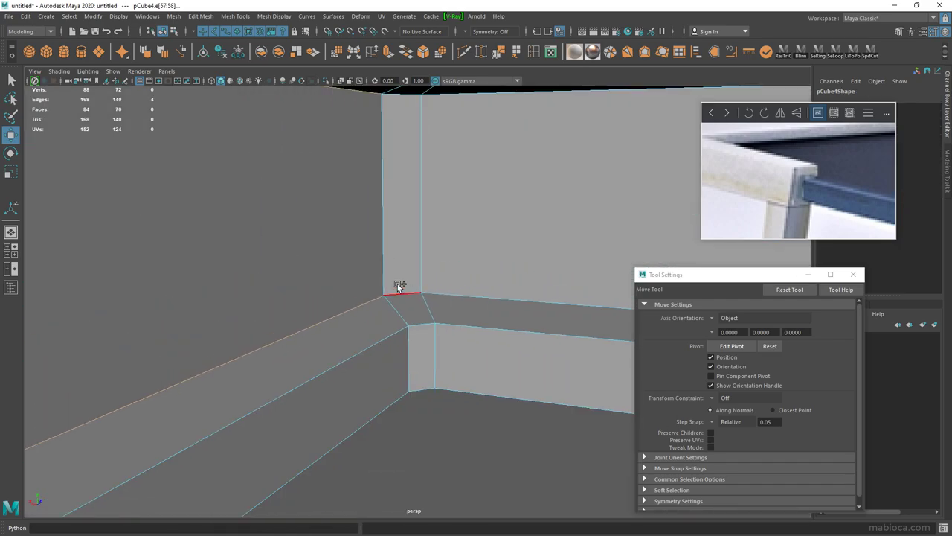
- Back in the top view, select a corner vertex of the ledge
mouse_move(451, 215)
alt+mouse_down()
mouse_move(330, 238)
mouse_move(396, 221)
mouse_move(446, 251)
mouse_move(500, 262)
alt+mouse_up()
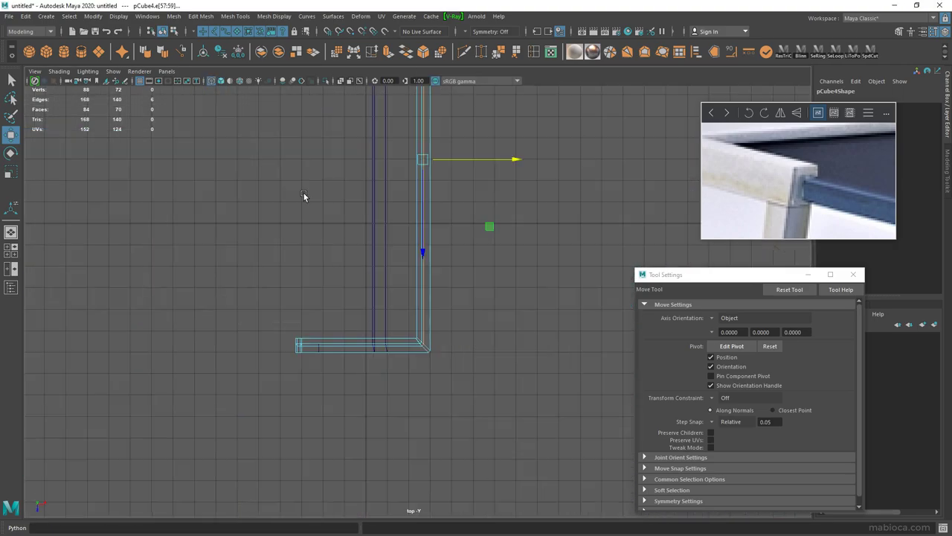
alt+right_drag(305, 195, 560, 412)
scroll(452, 296, up, 2)
scroll(370, 278, up, 2)
key(F9)
click(370, 278)
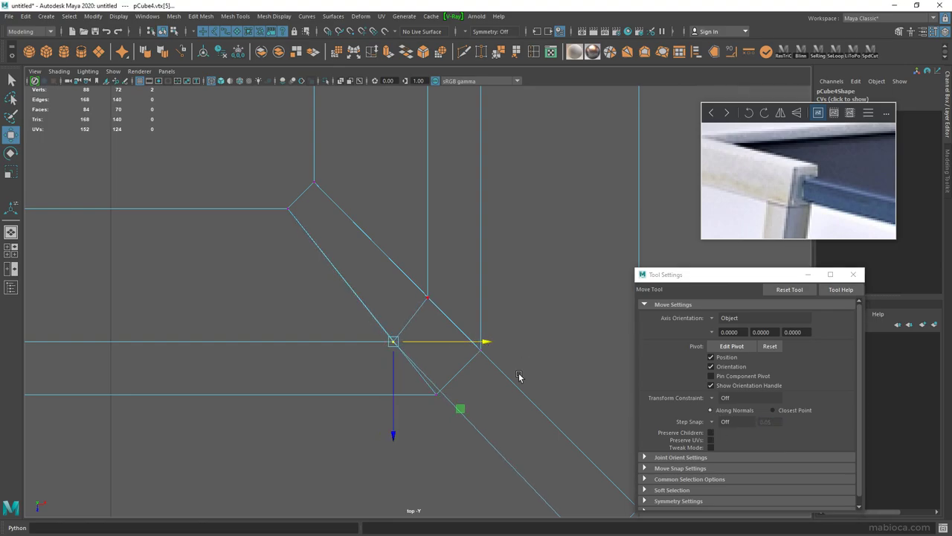
alt+right_drag(518, 376, 484, 375)
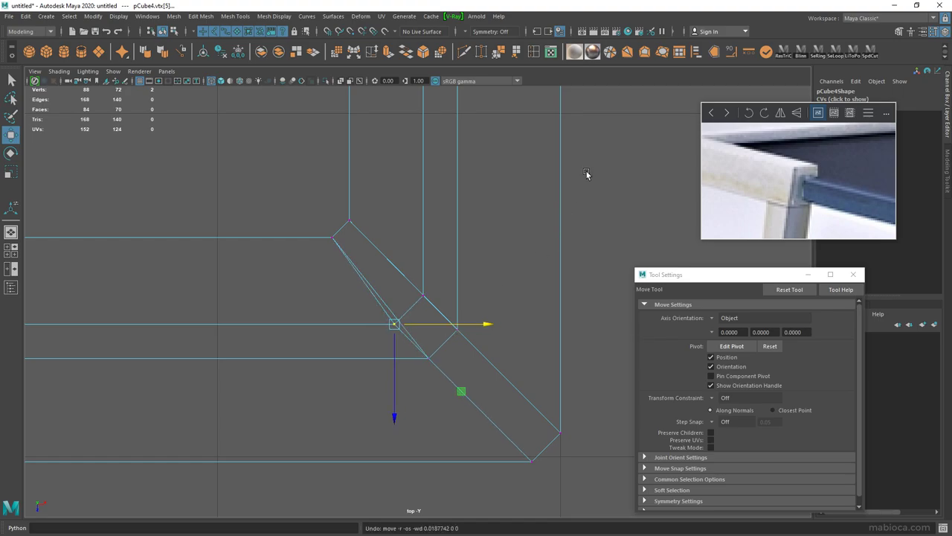
mouse_move(587, 174)
alt+mouse_down()
mouse_move(483, 252)
mouse_move(519, 304)
mouse_move(488, 225)
mouse_move(468, 240)
mouse_move(346, 260)
alt+mouse_up()
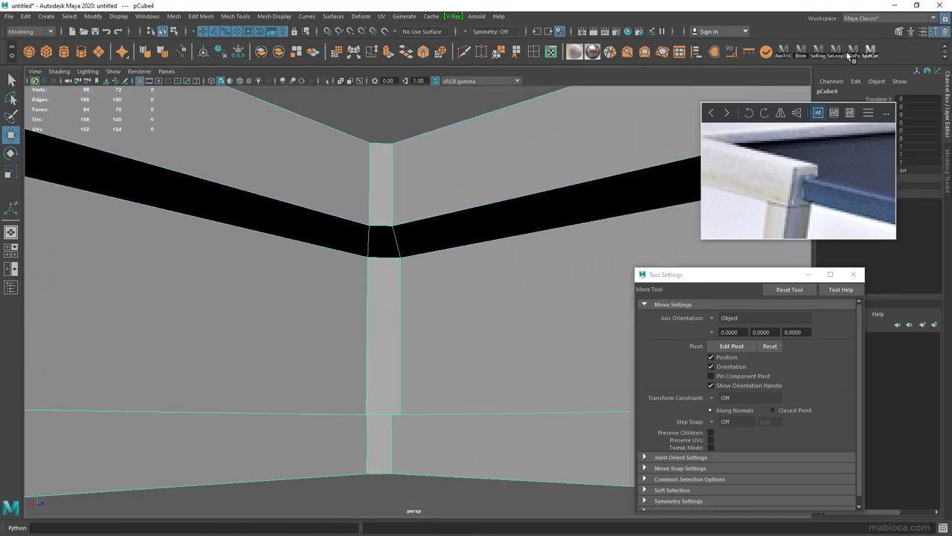
- Activate Target Weld and merge the first corner vertices onto their neighbours
click(480, 40)
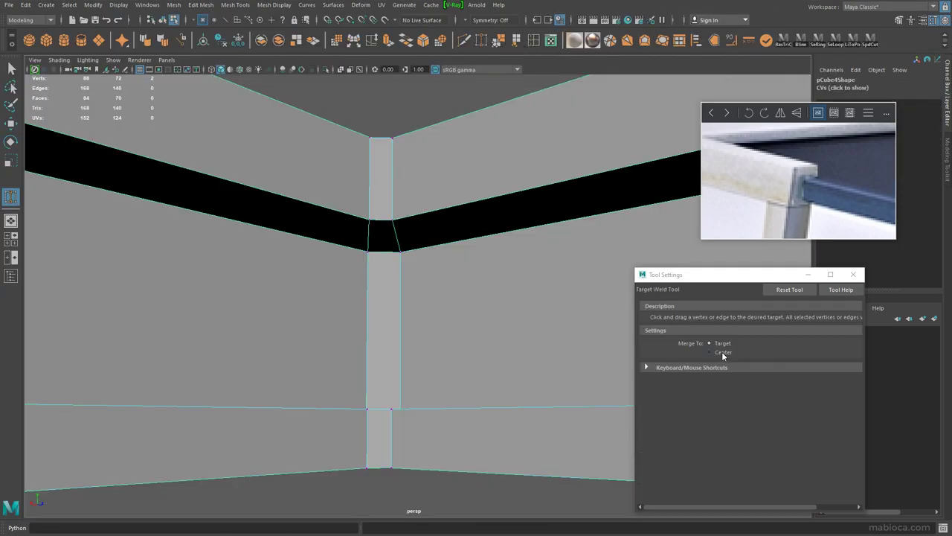
mouse_move(416, 259)
alt+mouse_down()
mouse_move(376, 283)
mouse_move(351, 260)
mouse_move(414, 237)
mouse_move(282, 307)
mouse_move(295, 291)
mouse_move(476, 265)
mouse_move(451, 279)
mouse_move(450, 313)
mouse_move(475, 335)
alt+mouse_up()
mouse_move(301, 404)
alt+mouse_down()
mouse_move(315, 414)
mouse_move(453, 308)
mouse_move(522, 290)
mouse_move(449, 323)
alt+mouse_up()
mouse_move(461, 222)
mouse_down()
mouse_move(436, 225)
mouse_move(437, 236)
mouse_up()
mouse_move(437, 236)
alt+mouse_down()
mouse_move(409, 251)
mouse_move(380, 307)
alt+mouse_up()
mouse_move(380, 307)
mouse_down()
mouse_move(334, 276)
mouse_move(452, 344)
mouse_move(513, 320)
mouse_move(474, 358)
mouse_up()
alt+drag(377, 341, 439, 282)
- Weld the remaining stray frame-top corner vertices, leaving the mesh at 60 vertices
drag(447, 262, 455, 275)
mouse_move(455, 275)
alt+mouse_down()
mouse_move(478, 323)
mouse_move(315, 293)
mouse_move(399, 312)
mouse_move(277, 260)
alt+mouse_up()
drag(287, 321, 277, 239)
mouse_move(276, 238)
alt+mouse_down()
mouse_move(344, 312)
mouse_move(253, 390)
alt+mouse_up()
mouse_move(287, 321)
mouse_down()
mouse_move(270, 317)
mouse_move(408, 283)
mouse_move(221, 230)
mouse_move(376, 279)
mouse_move(335, 331)
mouse_up()
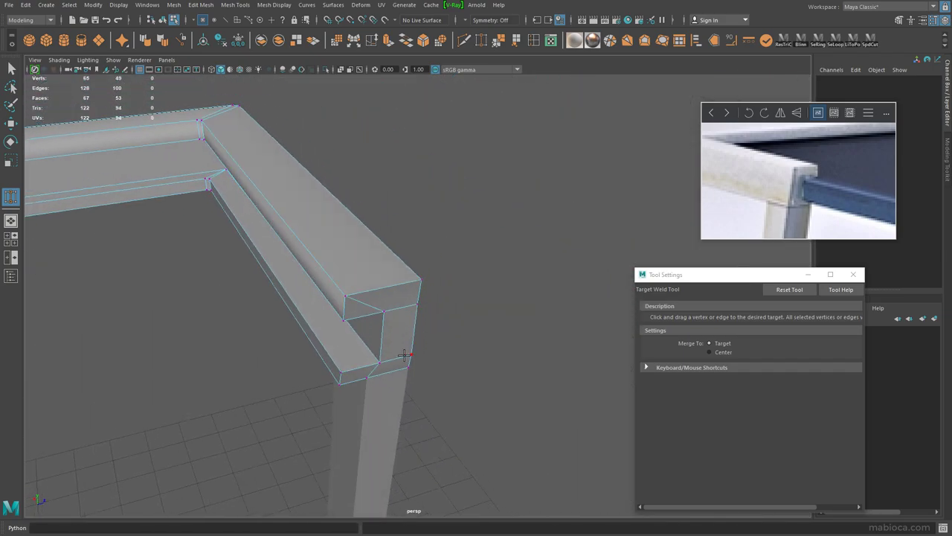
drag(403, 354, 379, 362)
mouse_move(379, 362)
alt+mouse_down()
mouse_move(320, 357)
mouse_move(312, 385)
mouse_move(344, 343)
mouse_move(343, 422)
mouse_move(196, 399)
mouse_move(431, 314)
alt+mouse_up()
drag(422, 235, 340, 325)
- Select the slanted leg and bring its top corner, where it meets the frame, into close view
key(w)
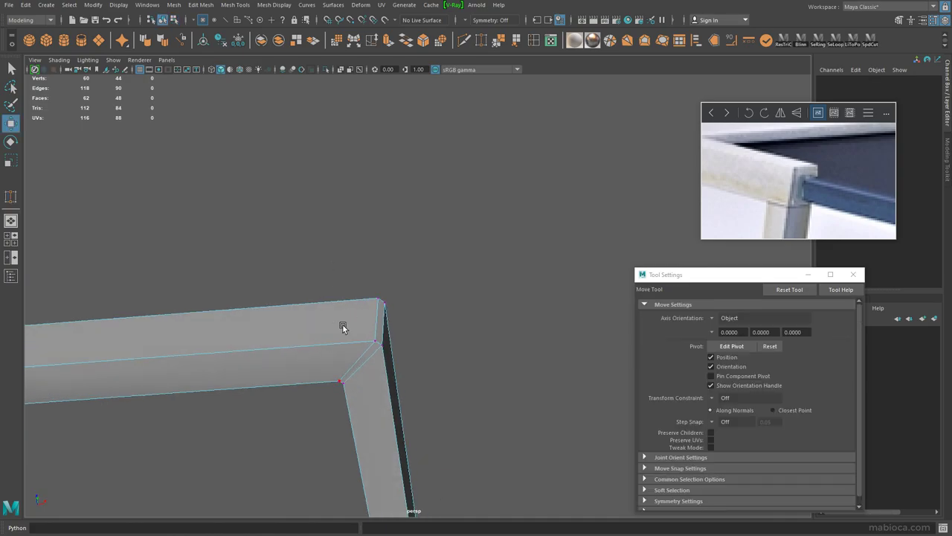
click(340, 325)
alt+drag(472, 379, 297, 223)
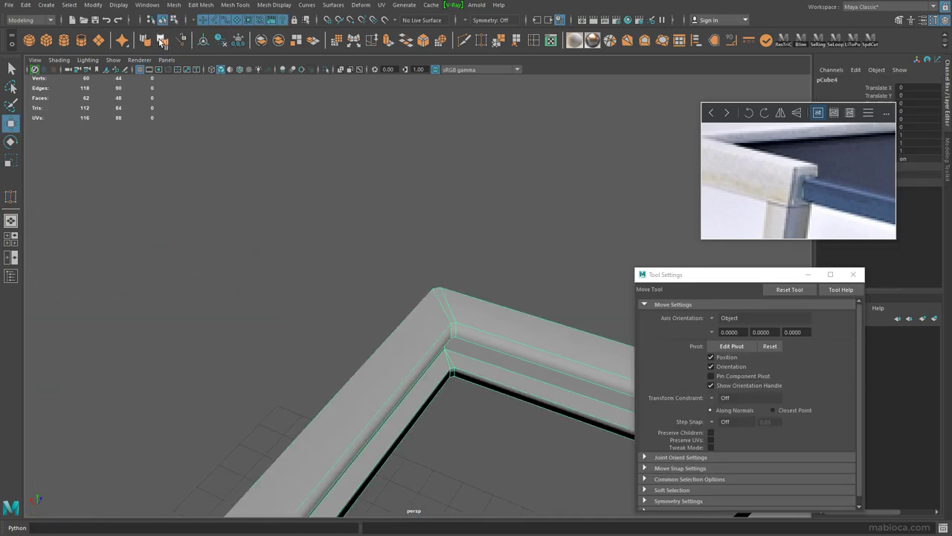
mouse_move(313, 282)
alt+mouse_down()
mouse_move(395, 313)
mouse_move(463, 356)
mouse_move(334, 315)
mouse_move(500, 286)
mouse_move(489, 325)
mouse_move(355, 280)
alt+mouse_up()
click(489, 325)
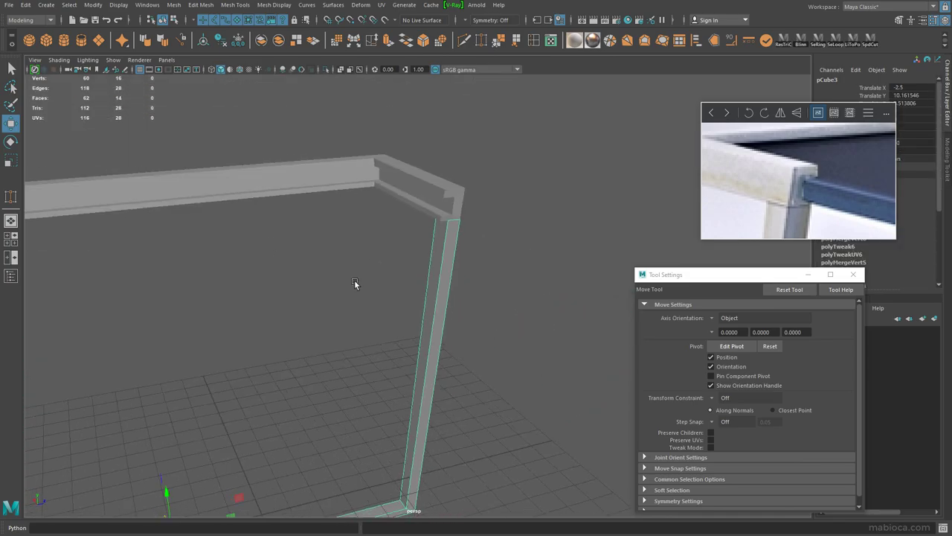
right_drag(438, 253, 446, 278)
click(410, 366)
mouse_move(485, 357)
alt+mouse_down()
mouse_move(574, 387)
mouse_move(392, 299)
mouse_move(363, 254)
alt+mouse_up()
alt+right_drag(453, 265, 260, 271)
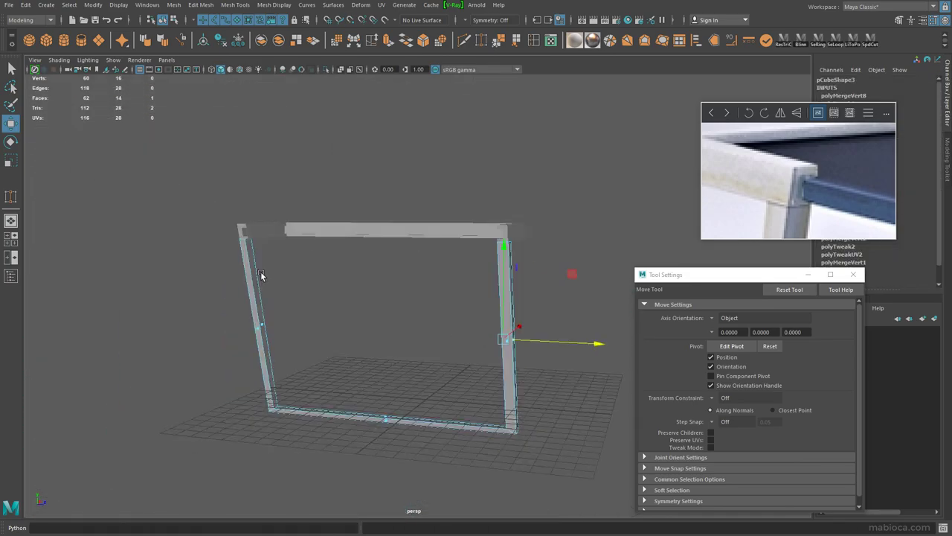
mouse_move(260, 271)
alt+mouse_down()
mouse_move(146, 272)
mouse_move(338, 289)
mouse_move(456, 332)
alt+mouse_up()
scroll(266, 349, up, 5)
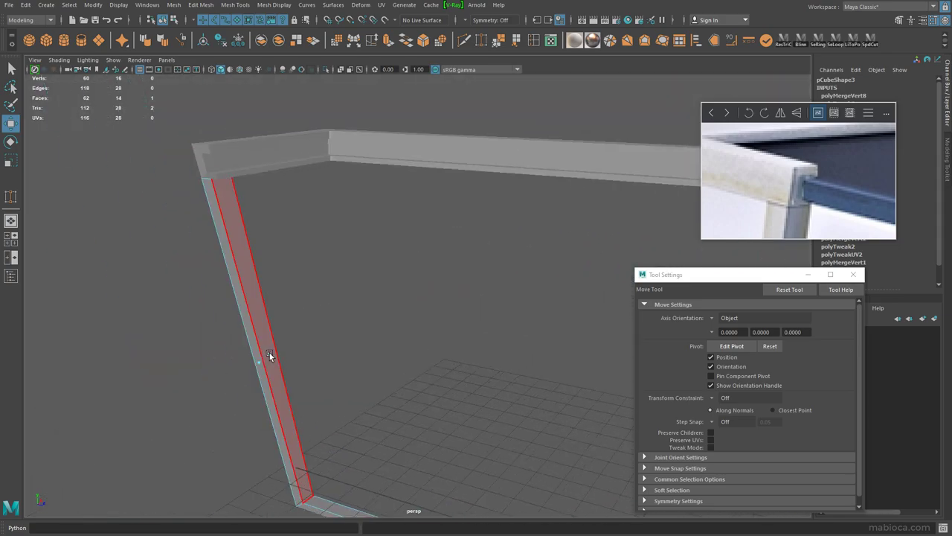
mouse_move(265, 350)
alt+mouse_down()
mouse_move(432, 393)
mouse_move(311, 343)
mouse_move(245, 347)
alt+mouse_up()
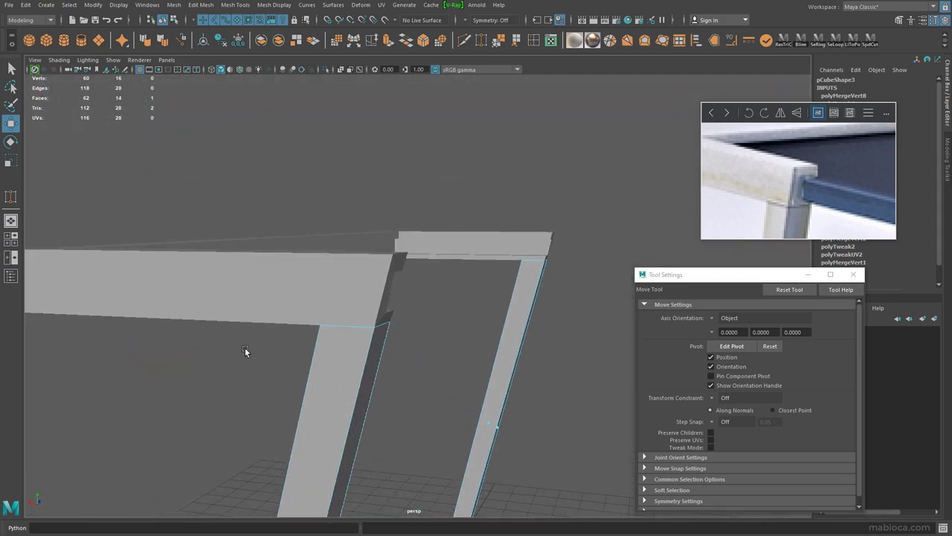
scroll(245, 347, up, 3)
- Scale the leg's top corner vertices flat into a vertical line in the front view
drag(582, 157, 459, 363)
key(space)
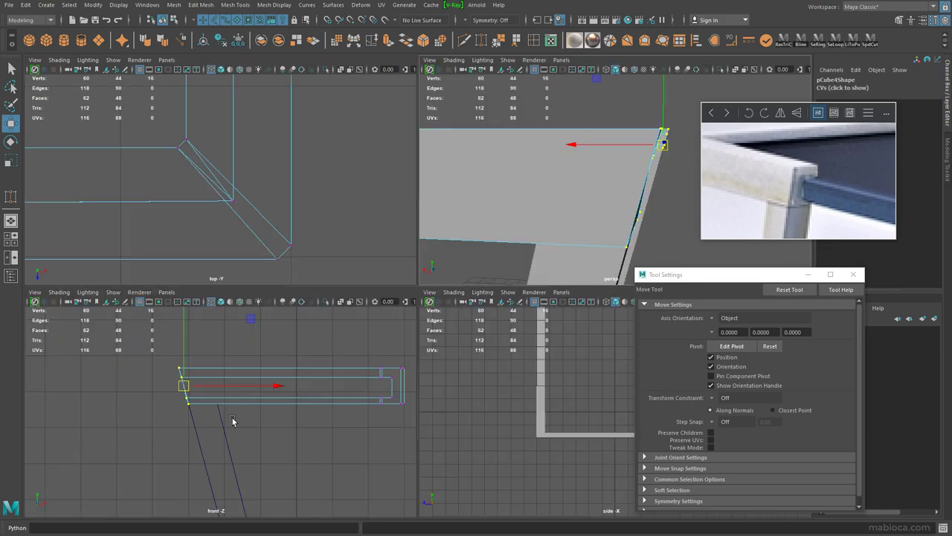
key(space)
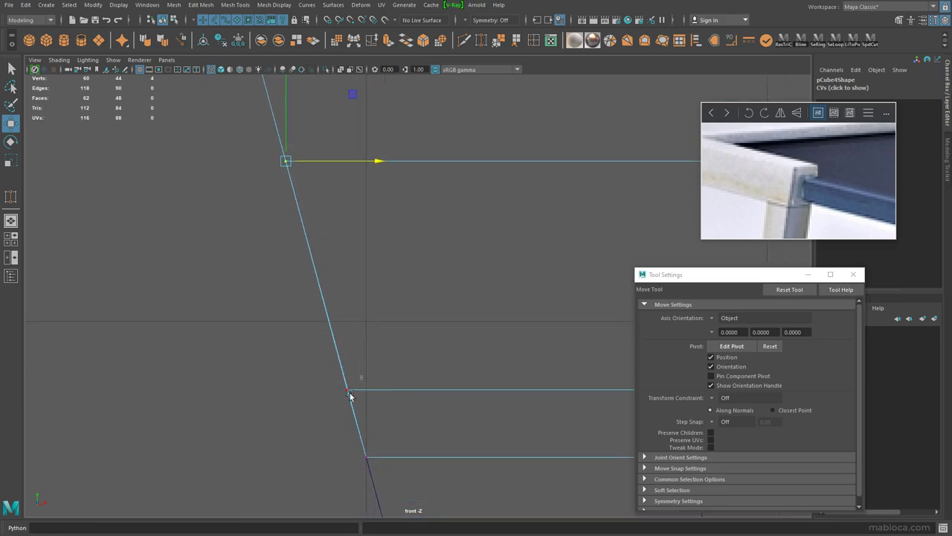
key(r)
drag(467, 281, 454, 374)
scroll(455, 374, up, 3)
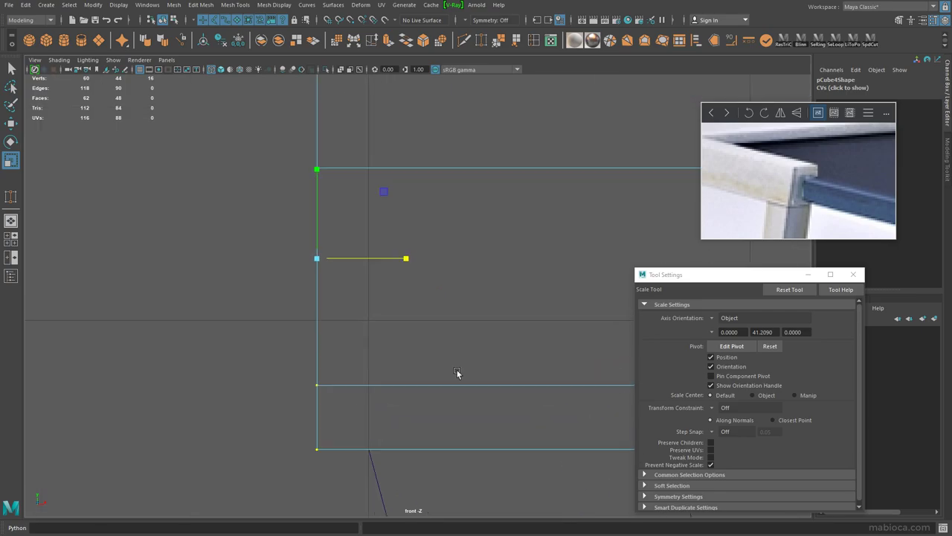
key(e)
key(w)
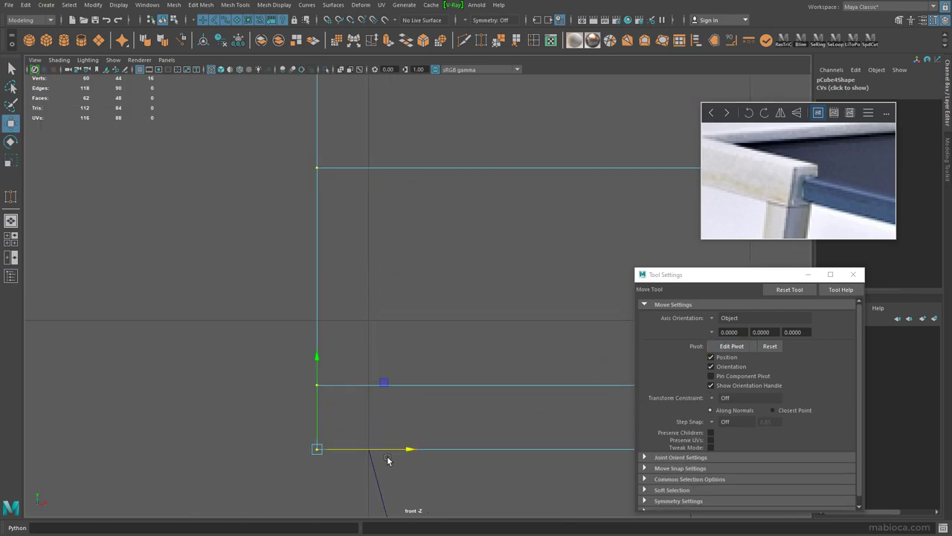
key(e)
drag(425, 392, 404, 389)
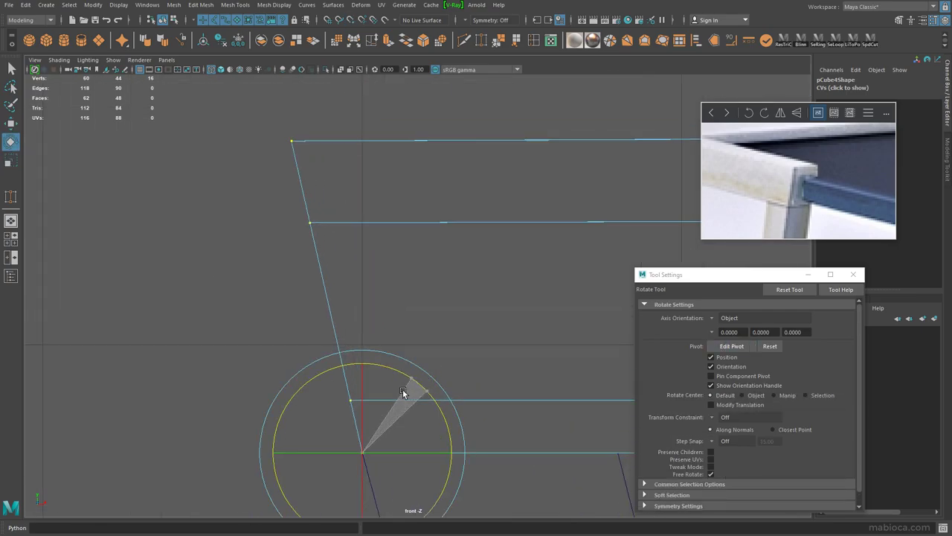
key(ctrl+z)
- Wrap the leg top in a Deform > Lattice (ffd1) and fit it to the top rail pCube4
click(361, 4)
click(386, 80)
scroll(397, 206, up, 3)
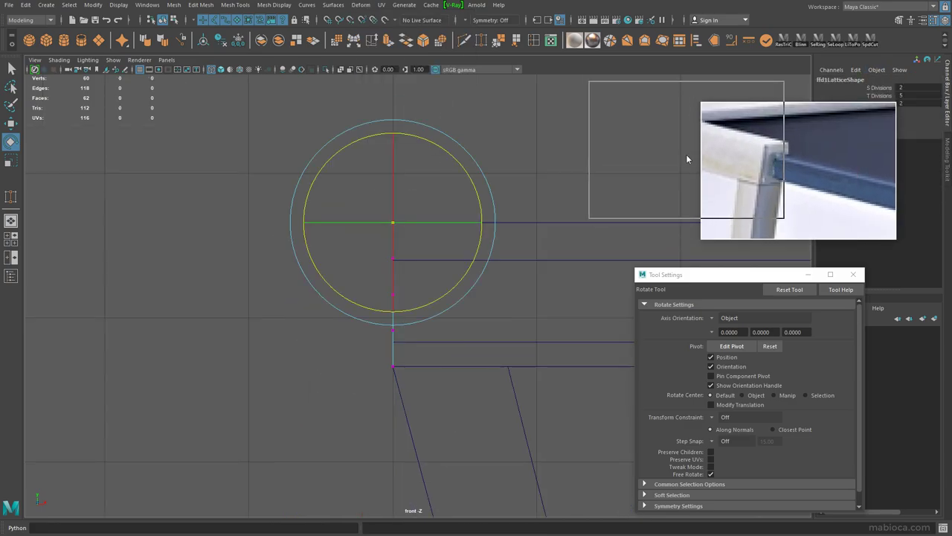
key(w)
scroll(442, 265, down, 3)
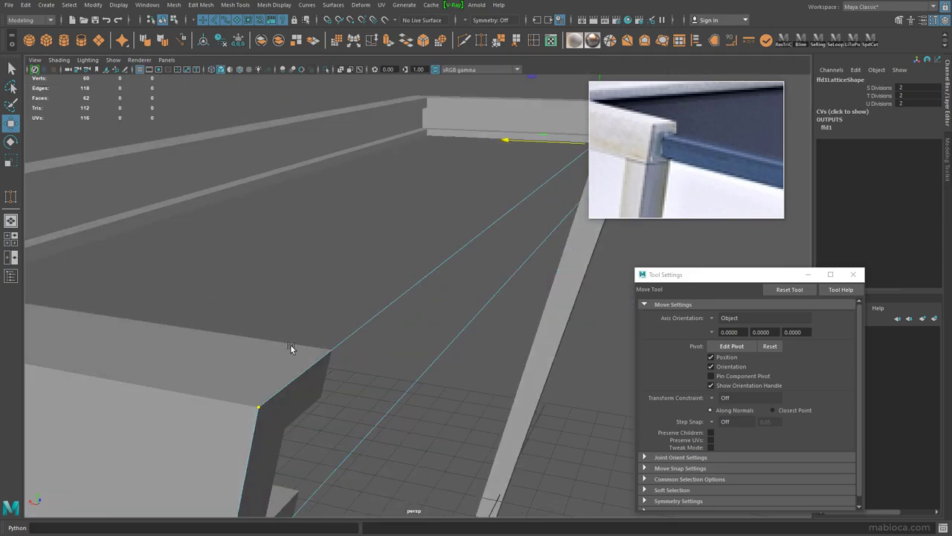
alt+drag(290, 347, 217, 350)
click(177, 304)
mouse_move(176, 304)
alt+mouse_down()
mouse_move(250, 322)
mouse_move(367, 305)
mouse_move(249, 325)
mouse_move(301, 381)
mouse_move(332, 366)
mouse_move(258, 320)
mouse_move(364, 410)
mouse_move(273, 364)
mouse_move(400, 346)
alt+mouse_up()
click(248, 325)
click(259, 319)
click(400, 405)
- Bevel the top rail's corner edges at Fraction 0.5, creating polyBevel1 on pCube4
click(168, 335)
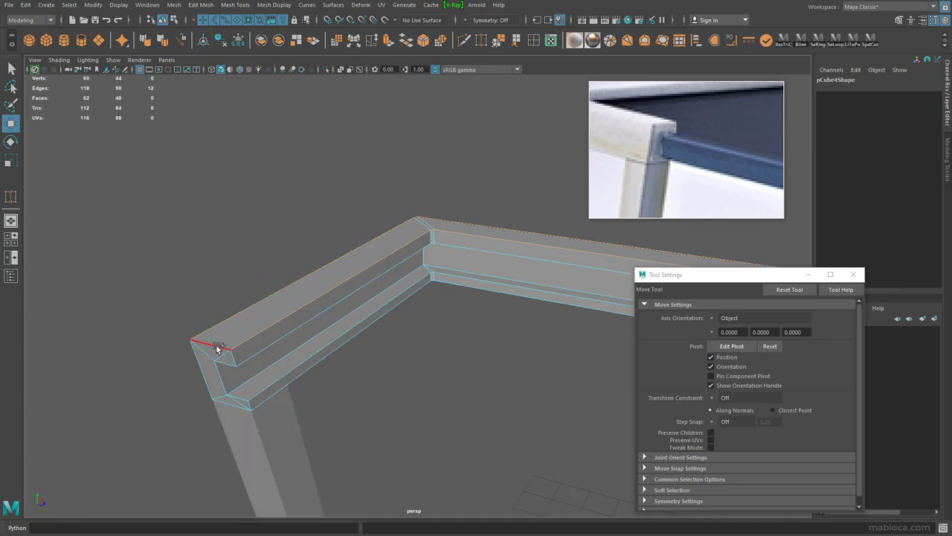
mouse_move(213, 340)
alt+mouse_down()
mouse_move(282, 314)
mouse_move(343, 334)
mouse_move(153, 270)
mouse_move(238, 437)
alt+mouse_up()
mouse_move(341, 447)
alt+mouse_down()
mouse_move(378, 409)
mouse_move(279, 391)
mouse_move(434, 424)
mouse_move(186, 442)
mouse_move(385, 322)
alt+mouse_up()
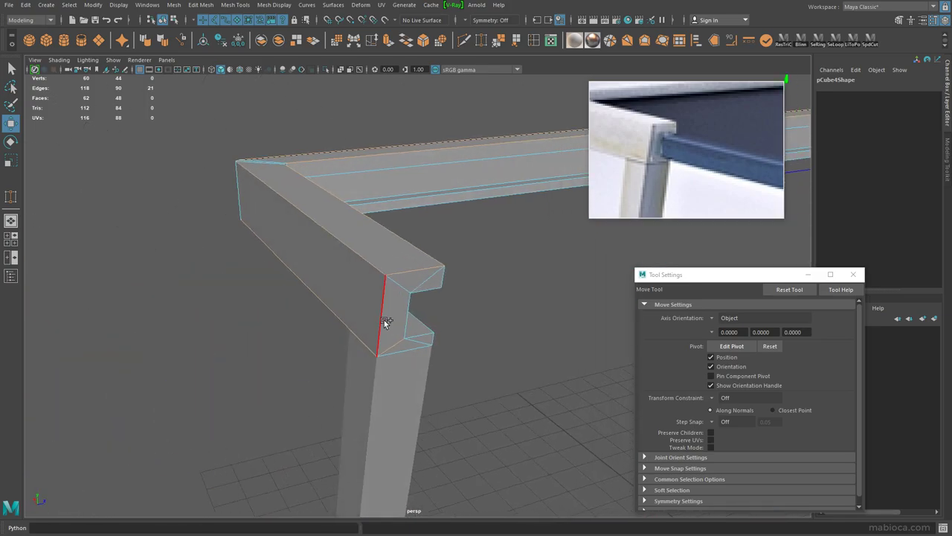
mouse_move(406, 354)
alt+mouse_down()
mouse_move(440, 368)
mouse_move(399, 362)
alt+mouse_up()
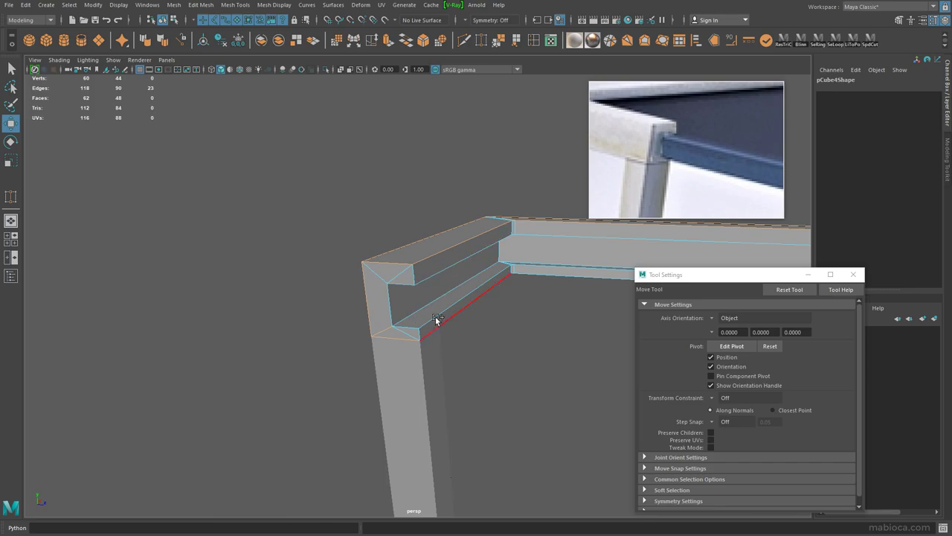
mouse_move(397, 355)
alt+mouse_down()
mouse_move(419, 352)
mouse_move(423, 298)
mouse_move(391, 357)
mouse_move(612, 372)
mouse_move(315, 330)
mouse_move(124, 253)
mouse_move(468, 315)
mouse_move(157, 282)
mouse_move(267, 263)
mouse_move(428, 355)
mouse_move(414, 410)
alt+mouse_up()
key(q)
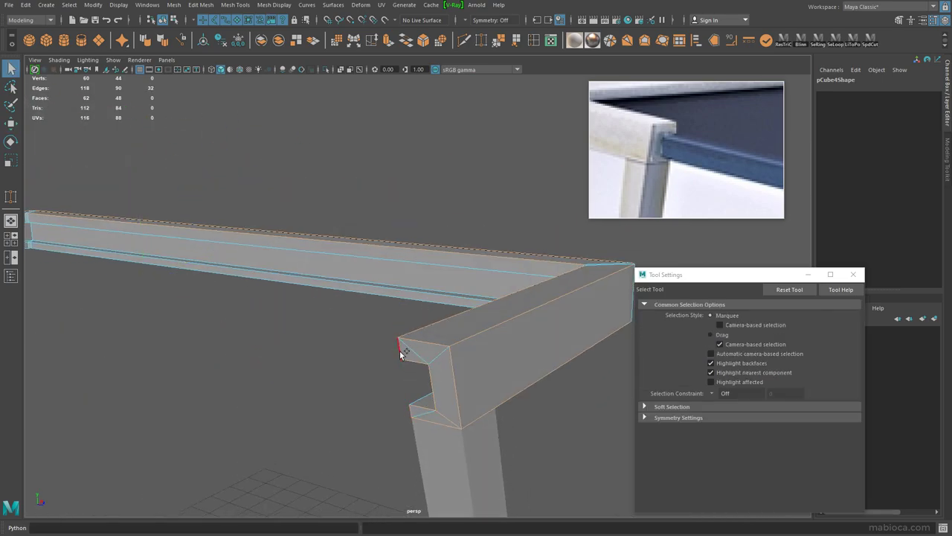
alt+drag(401, 354, 206, 362)
key(t)
mouse_move(450, 389)
alt+mouse_down()
mouse_move(308, 340)
mouse_move(470, 357)
mouse_move(219, 332)
mouse_move(505, 396)
mouse_move(446, 345)
mouse_move(499, 345)
mouse_move(421, 395)
mouse_move(451, 352)
alt+mouse_up()
- Select the leg pCube3 in edge mode and pick its edges at the leg-to-rail corner
key(q)
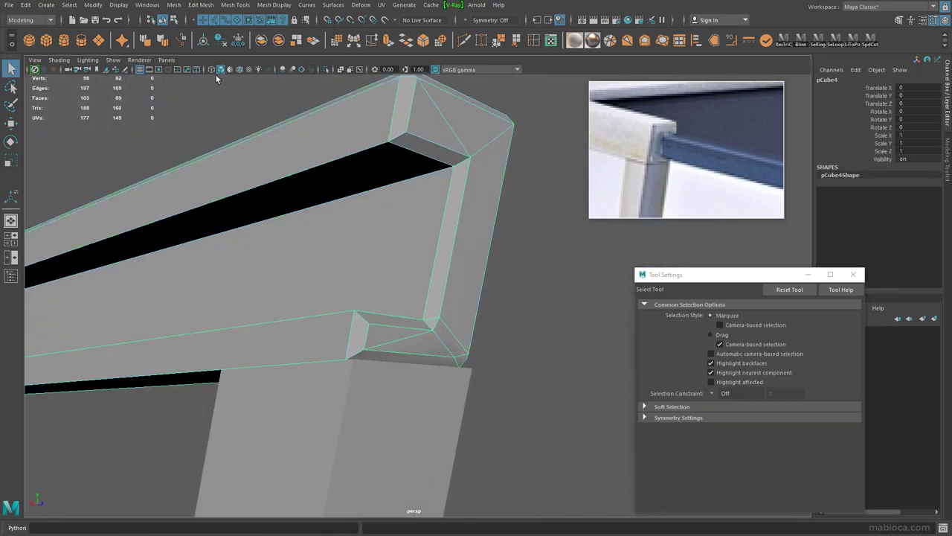
alt+drag(476, 312, 510, 335)
click(442, 270)
mouse_move(442, 270)
alt+mouse_down()
mouse_move(384, 248)
mouse_move(539, 383)
mouse_move(228, 304)
mouse_move(419, 245)
mouse_move(383, 330)
alt+mouse_up()
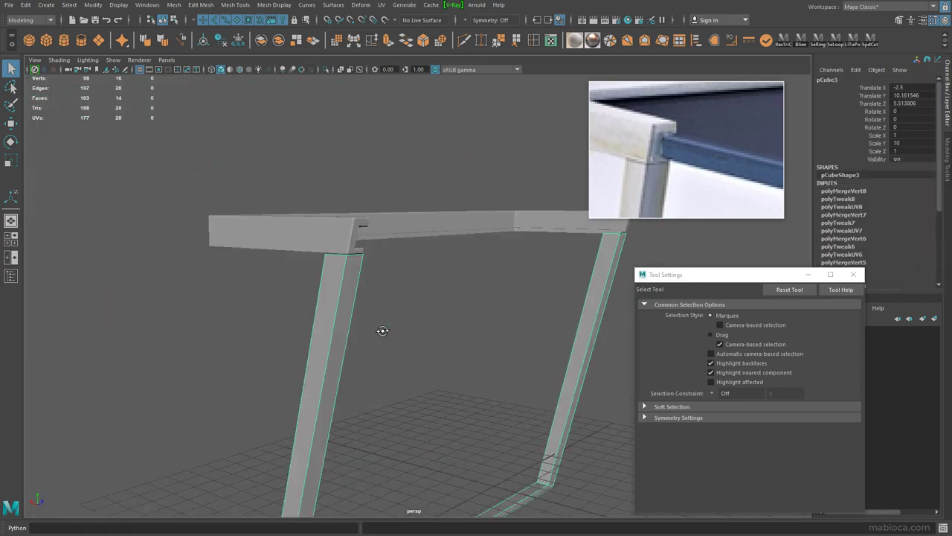
click(201, 220)
right_drag(200, 216, 219, 167)
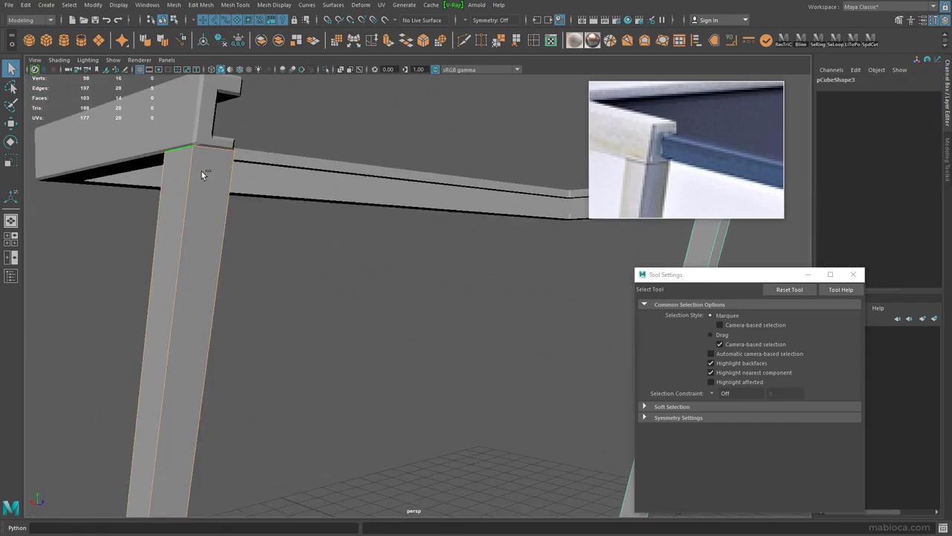
alt+drag(202, 171, 669, 344)
mouse_move(242, 236)
alt+mouse_down()
mouse_move(368, 270)
mouse_move(313, 282)
alt+mouse_up()
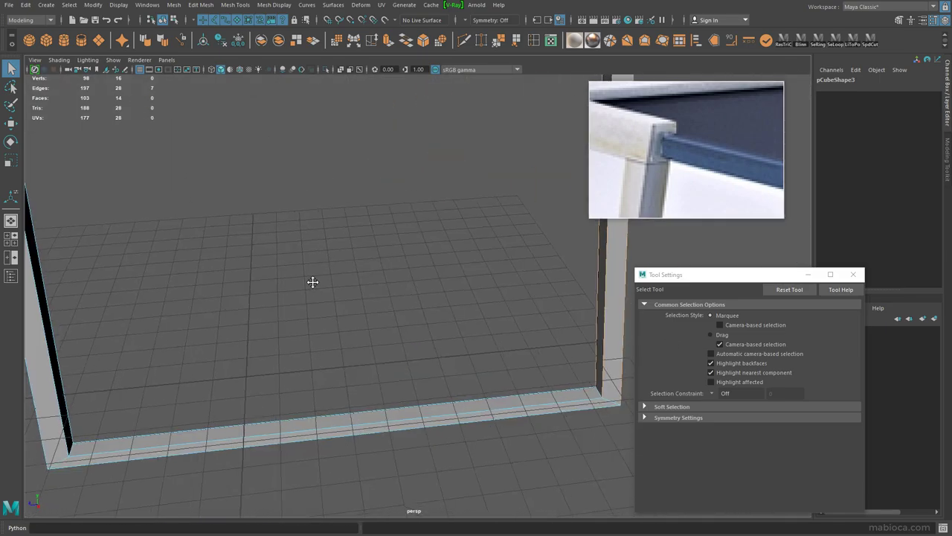
mouse_move(229, 398)
alt+mouse_down()
mouse_move(178, 266)
mouse_move(361, 332)
mouse_move(378, 351)
mouse_move(376, 253)
alt+mouse_up()
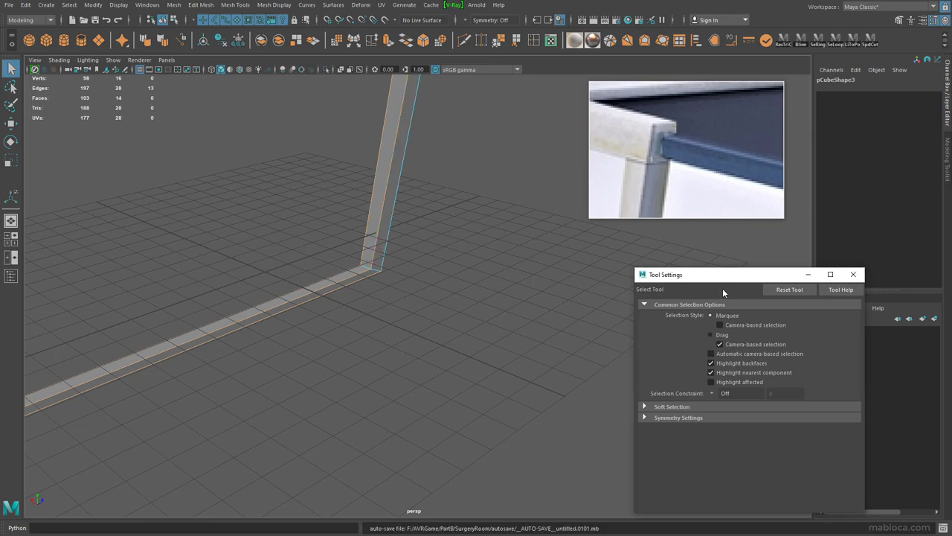
mouse_move(521, 305)
alt+mouse_down()
mouse_move(409, 314)
mouse_move(357, 306)
mouse_move(318, 350)
mouse_move(489, 380)
mouse_move(432, 361)
mouse_move(261, 240)
mouse_move(298, 245)
alt+mouse_up()
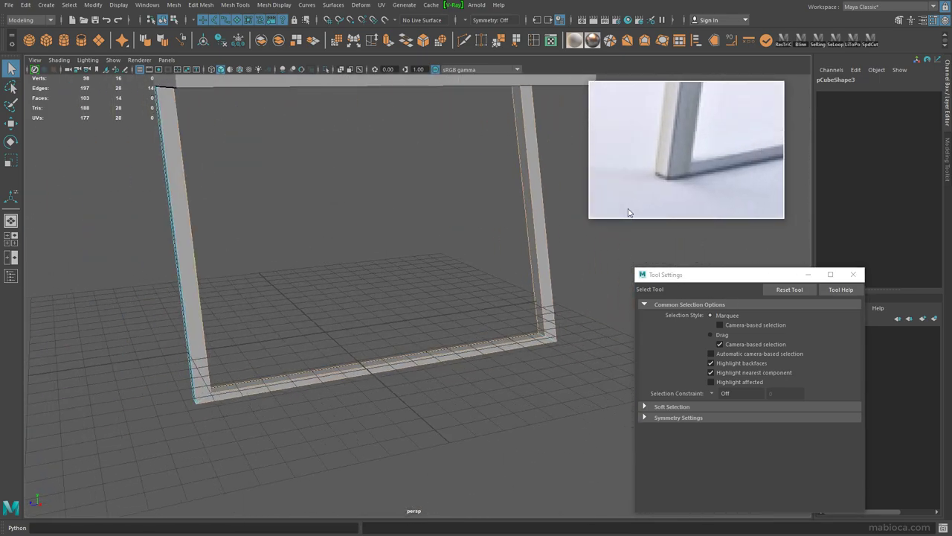
alt+drag(299, 335, 305, 320)
mouse_move(336, 400)
alt+mouse_down()
mouse_move(276, 351)
mouse_move(446, 370)
mouse_move(410, 320)
mouse_move(241, 260)
mouse_move(302, 329)
mouse_move(211, 293)
mouse_move(304, 303)
mouse_move(141, 306)
mouse_move(297, 375)
mouse_move(357, 334)
mouse_move(385, 351)
mouse_move(347, 340)
mouse_move(398, 307)
alt+mouse_up()
shift+click(241, 260)
- Bevel the selected leg edges at Fraction 0.5, giving pCube3 its own polyBevel1
key(ctrl+b)
alt+drag(461, 87, 697, 346)
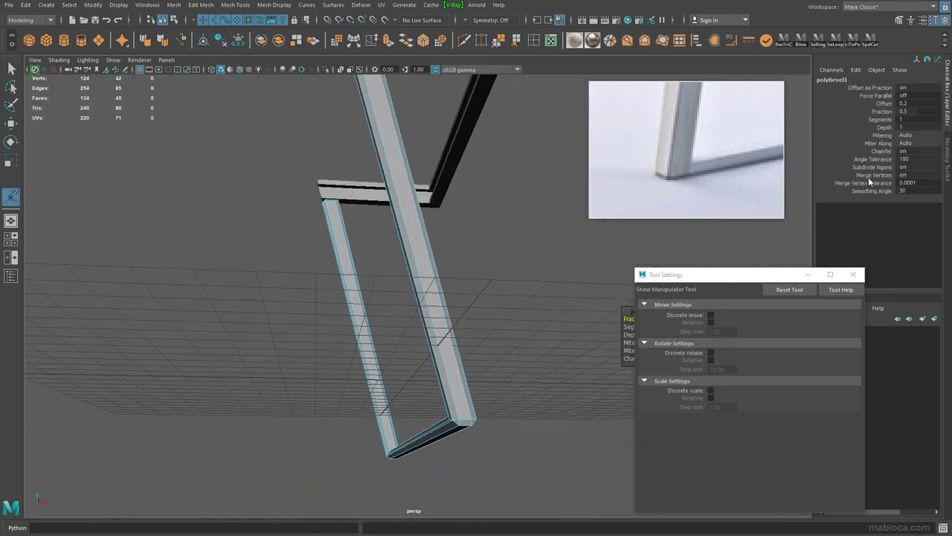
alt+right_drag(333, 198, 499, 238)
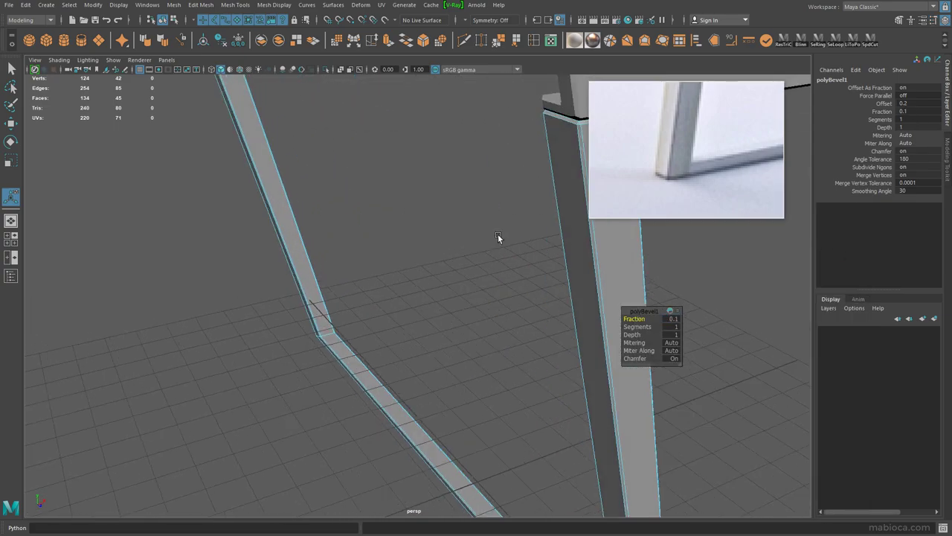
alt+drag(499, 238, 528, 334)
alt+middle_drag(528, 334, 382, 334)
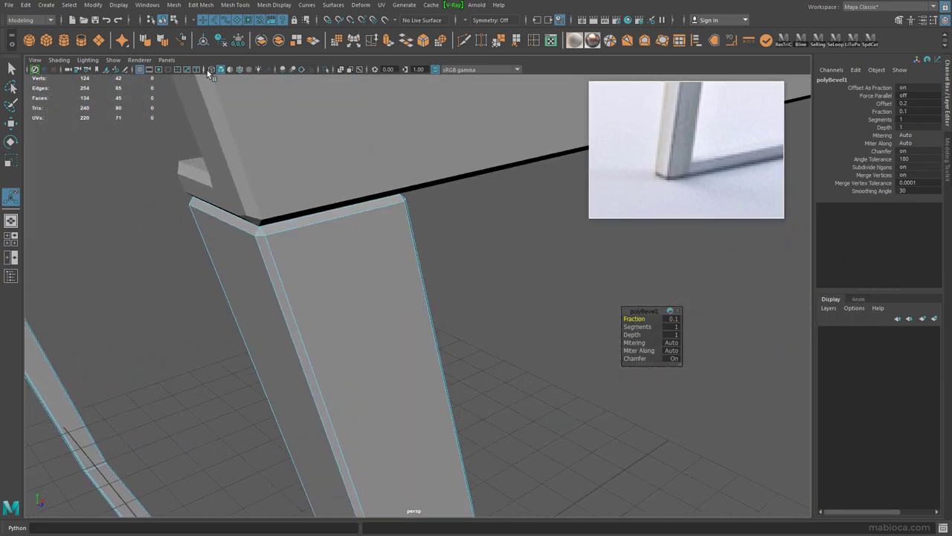
alt+drag(456, 326, 699, 335)
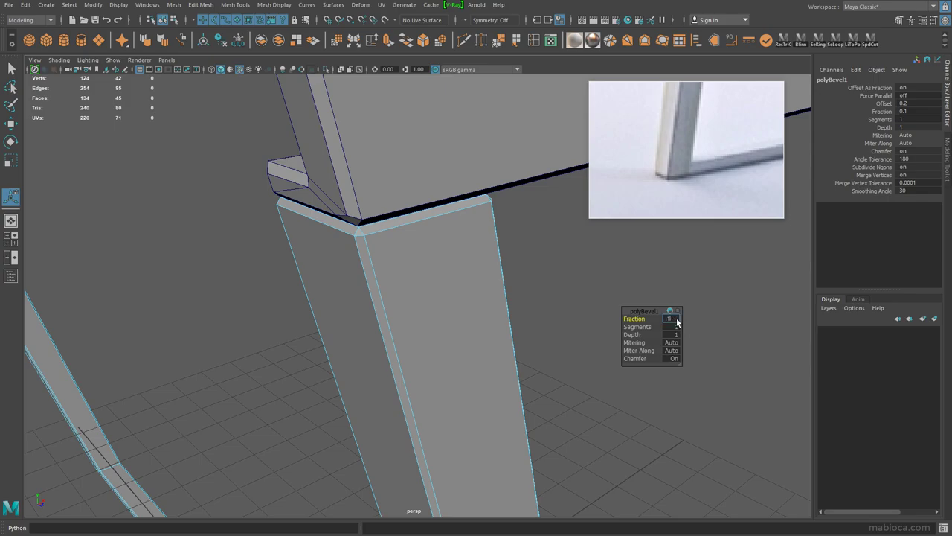
alt+right_drag(675, 322, 322, 287)
mouse_move(321, 287)
alt+mouse_down()
mouse_move(431, 300)
mouse_move(370, 287)
mouse_move(192, 203)
mouse_move(729, 183)
alt+mouse_up()
- Duplicate the leg frame group as group2 and mirror it with Scale X -1
key(q)
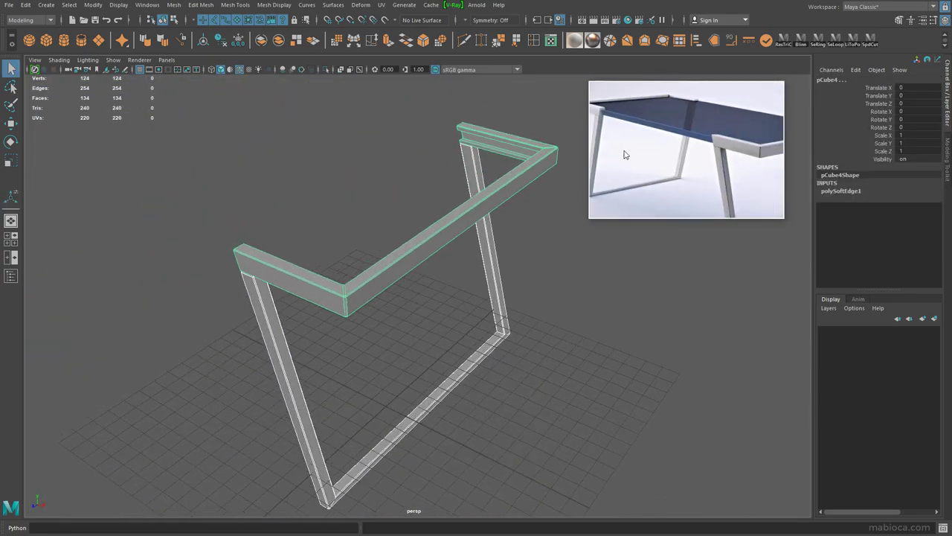
alt+right_drag(622, 154, 354, 182)
key(w)
key(space)
key(space)
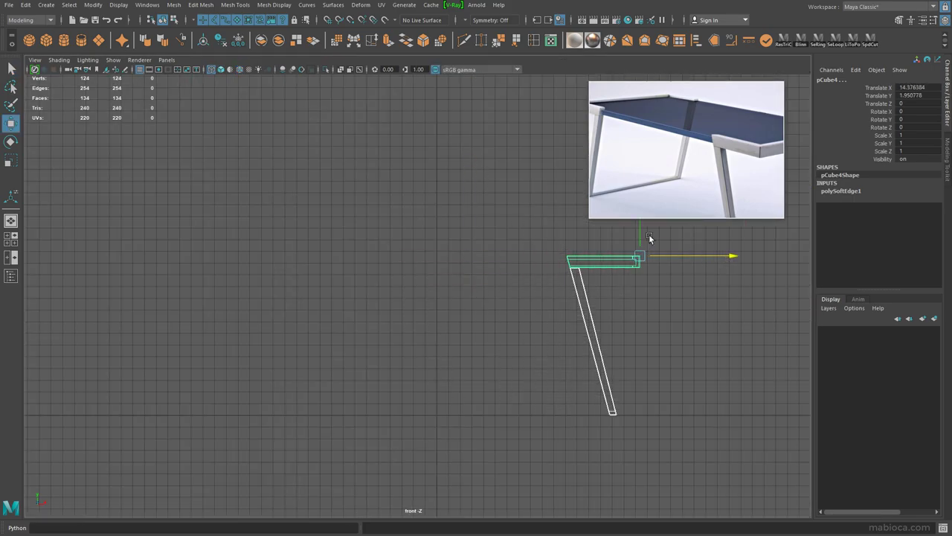
key(space)
key(space)
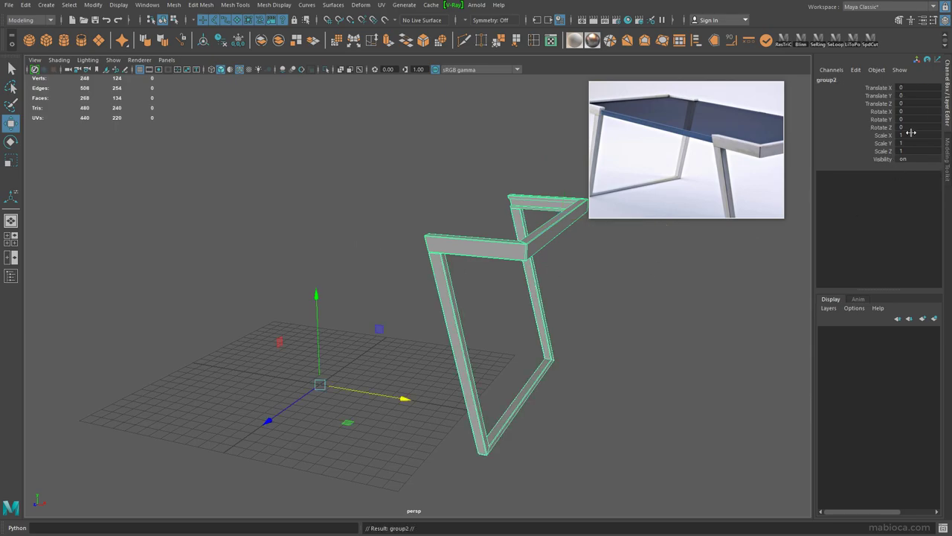
text(-1)
key(Return)
mouse_move(541, 271)
alt+mouse_down()
mouse_move(394, 268)
mouse_move(367, 239)
alt+mouse_up()
key(space)
key(space)
alt+middle_drag(398, 221, 325, 238)
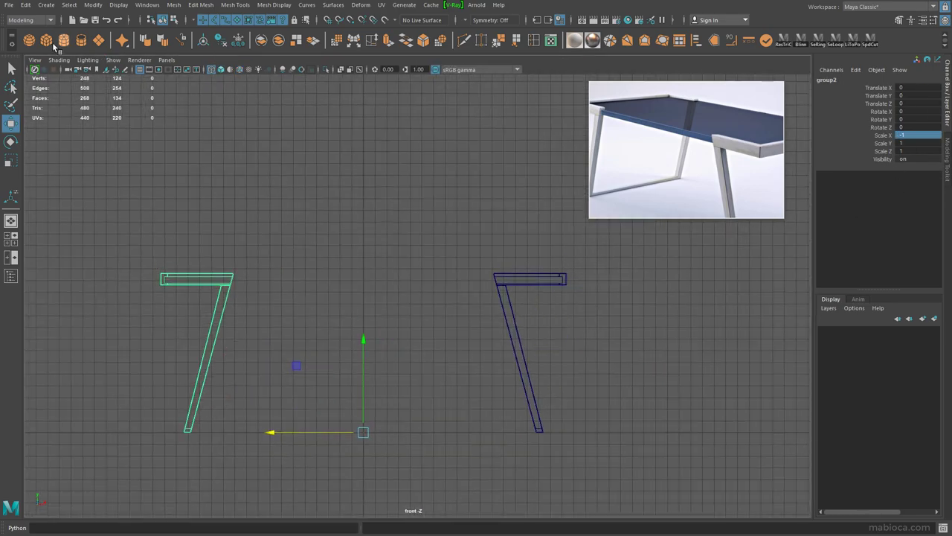
- Move the new cube's right-side vertices out to the frame tops, checking the corner in top view
scroll(569, 303, up, 5)
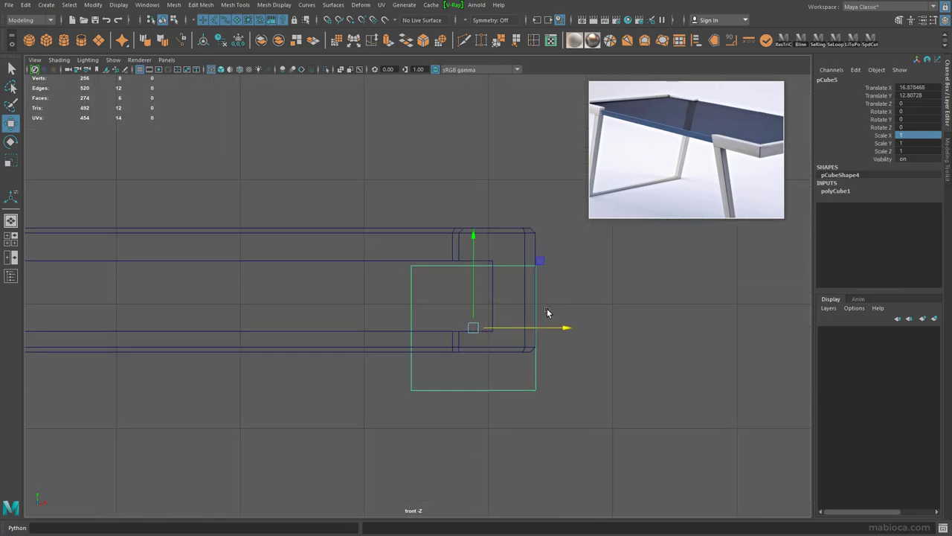
key(F9)
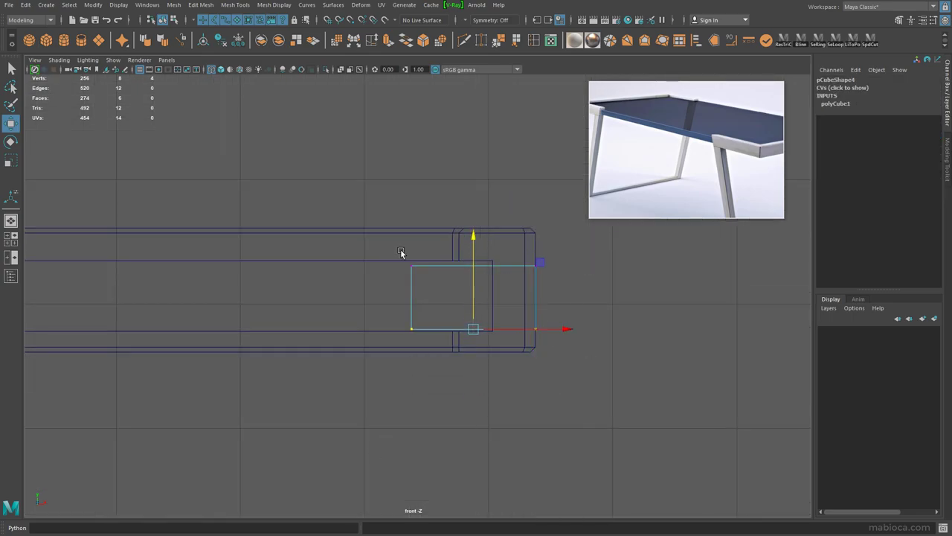
drag(517, 371, 564, 301)
scroll(553, 302, up, 3)
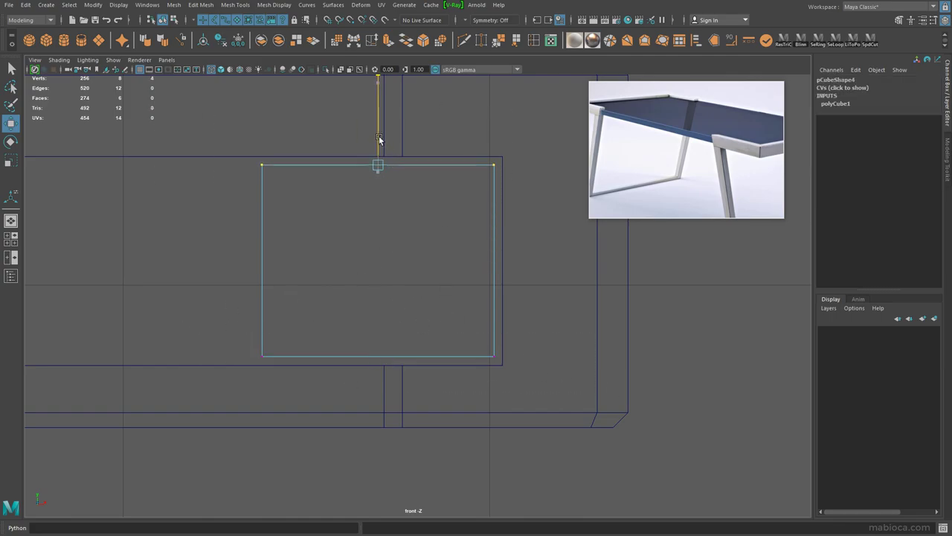
scroll(446, 238, down, 5)
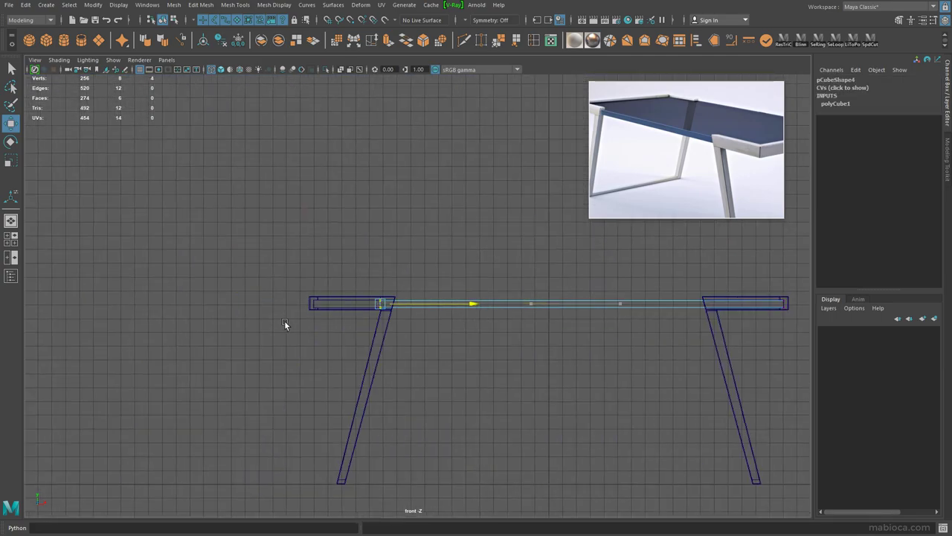
scroll(284, 320, up, 10)
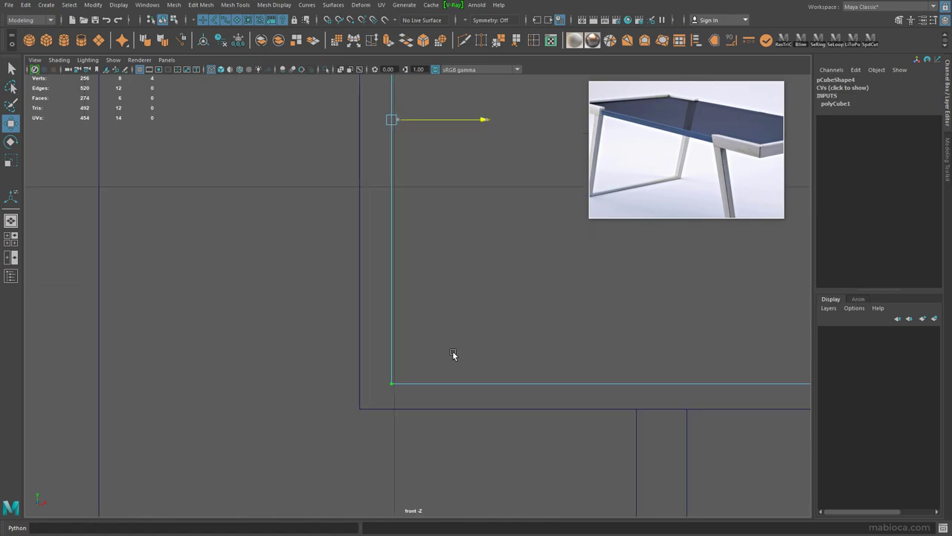
key(space)
key(a)
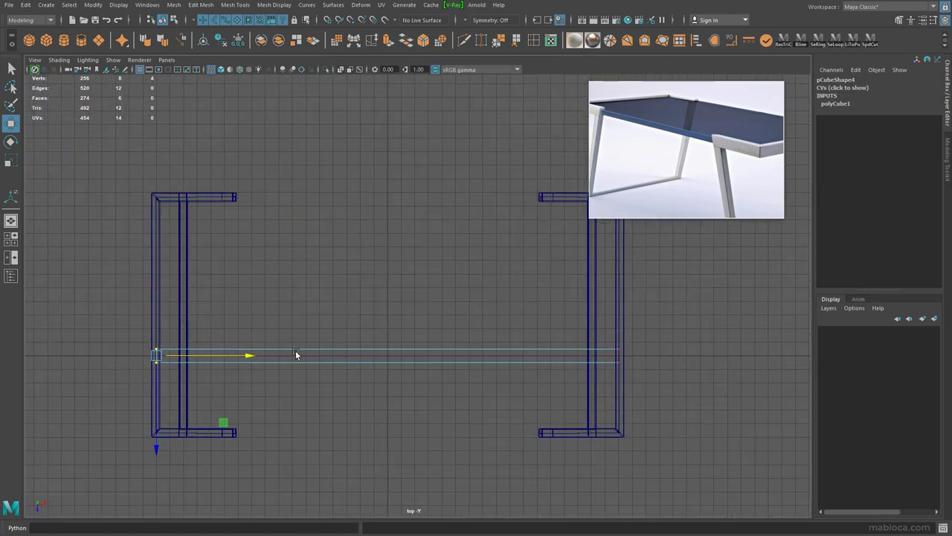
ctrl+alt+drag(378, 187, 491, 320)
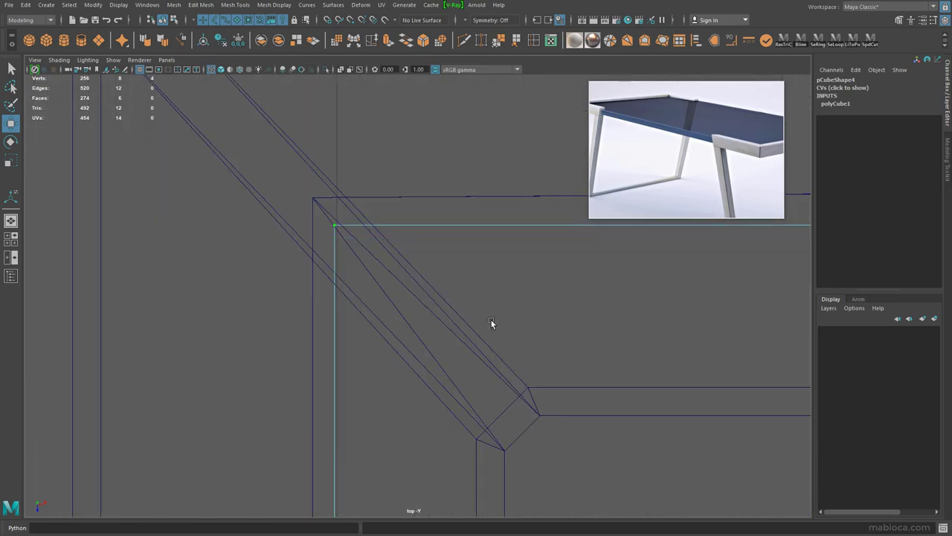
scroll(516, 336, down, 2)
scroll(517, 336, up, 3)
- Select the long rail's end and inspect the frame corners it must reach
drag(563, 325, 618, 314)
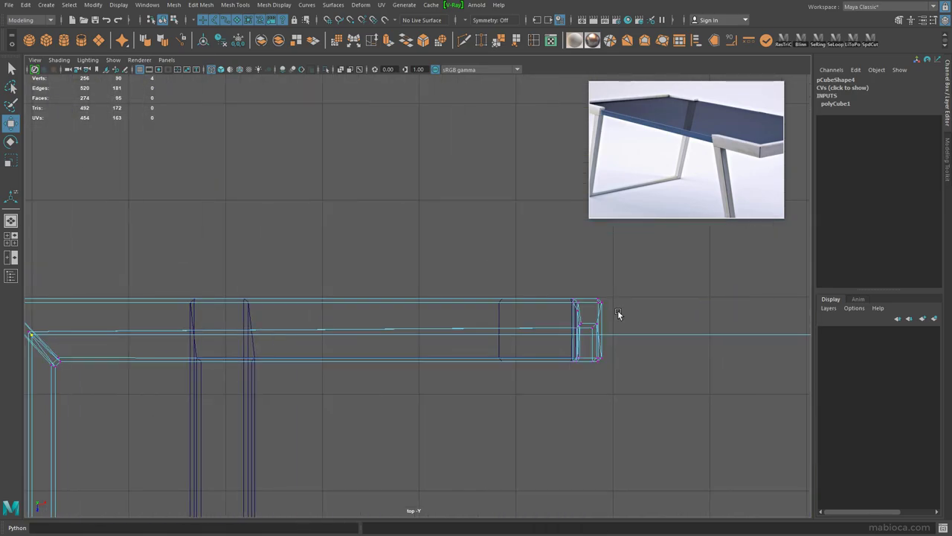
key(f)
key(space)
key(space)
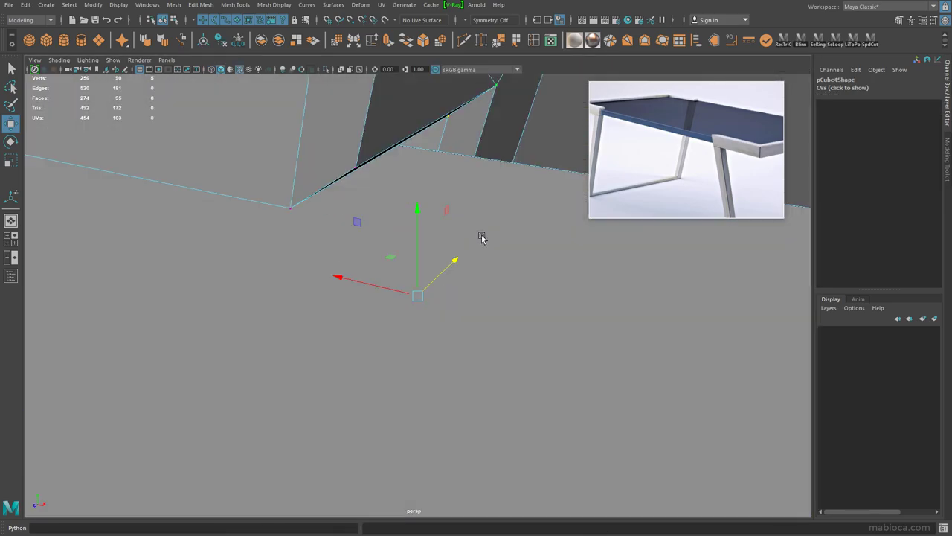
mouse_move(481, 236)
alt+mouse_down()
mouse_move(389, 198)
mouse_move(223, 197)
mouse_move(223, 160)
alt+mouse_up()
key(space)
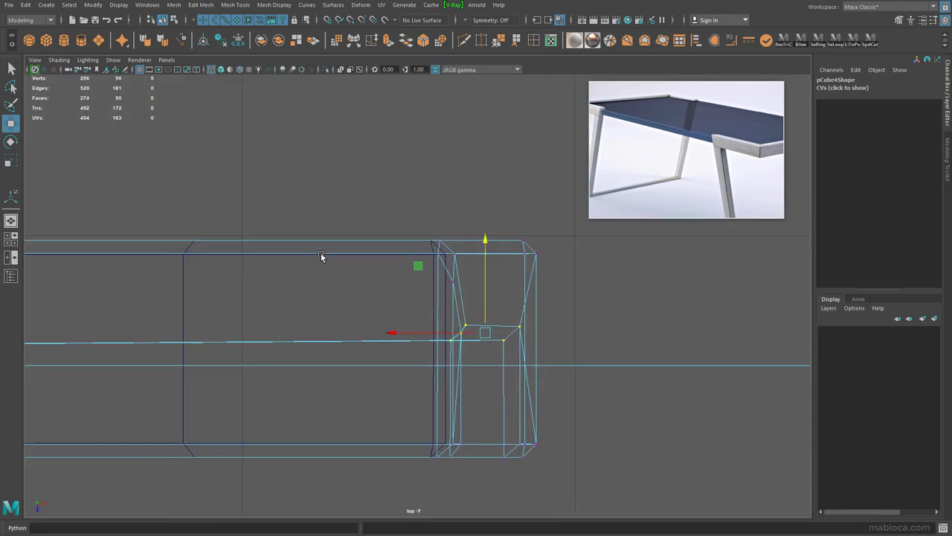
scroll(496, 256, down, 3)
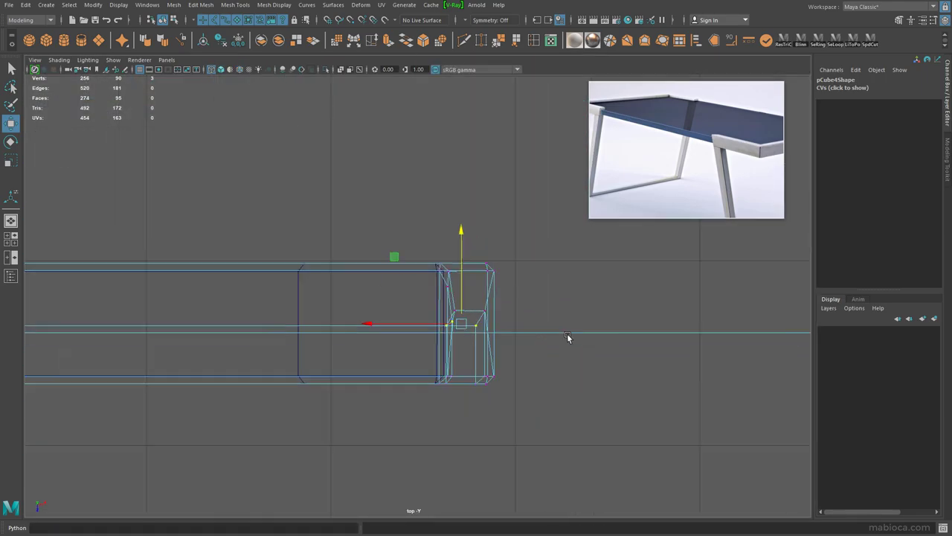
alt+middle_drag(567, 335, 399, 304)
scroll(381, 305, up, 4)
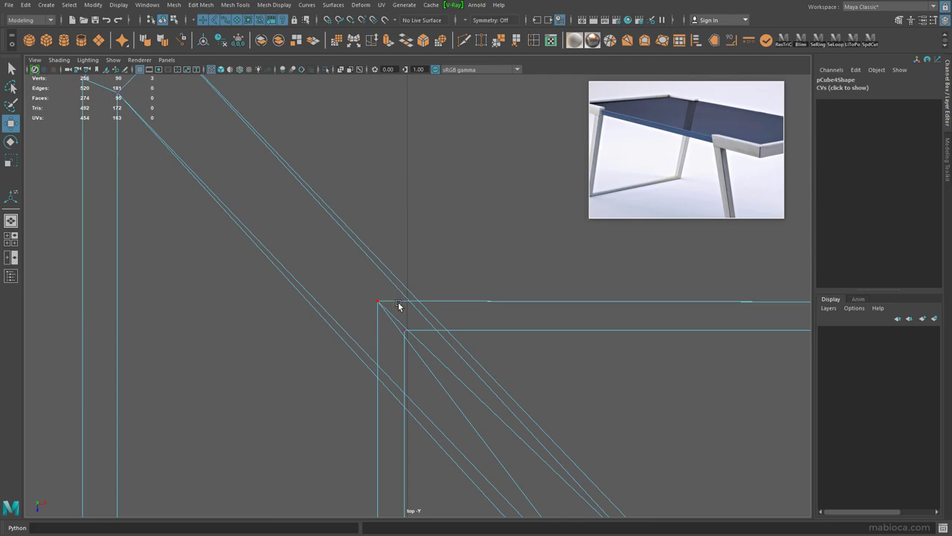
scroll(643, 331, down, 5)
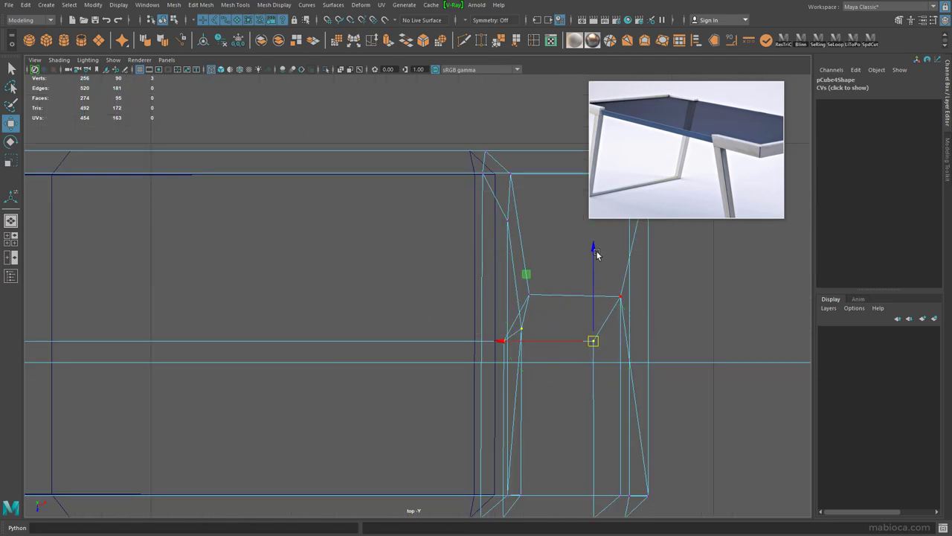
alt+middle_drag(596, 255, 329, 272)
scroll(419, 355, up, 4)
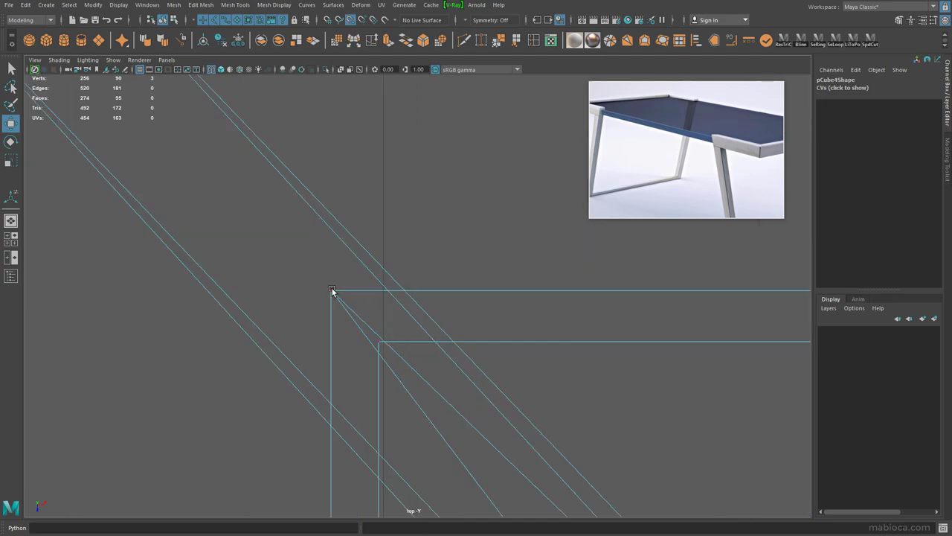
scroll(332, 290, down, 4)
alt+middle_drag(416, 329, 675, 361)
mouse_move(676, 362)
alt+mouse_down()
mouse_move(433, 251)
mouse_move(398, 263)
mouse_move(160, 241)
alt+mouse_up()
- Fit the box-selected rail-end vertices flush against the side frames' rails, checking in top view
drag(224, 331, 513, 359)
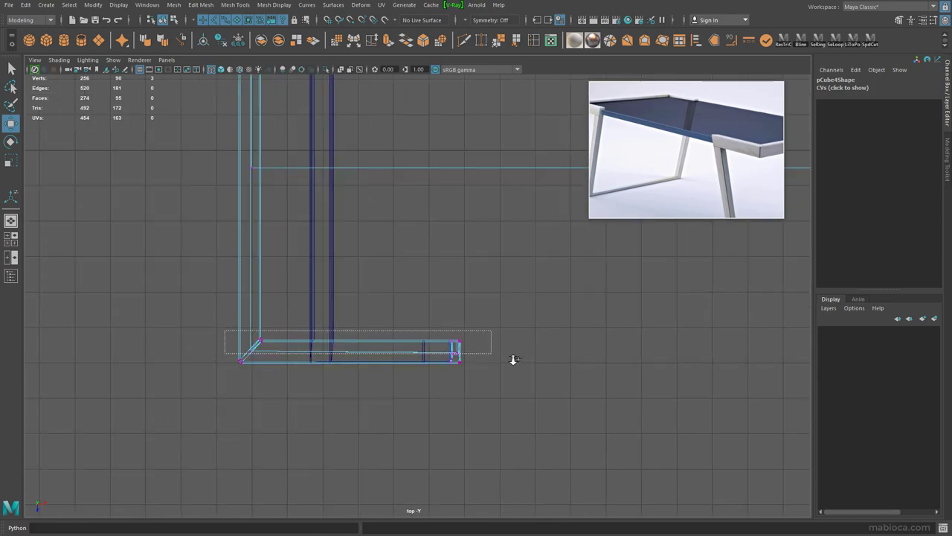
scroll(659, 312, up, 3)
key(f)
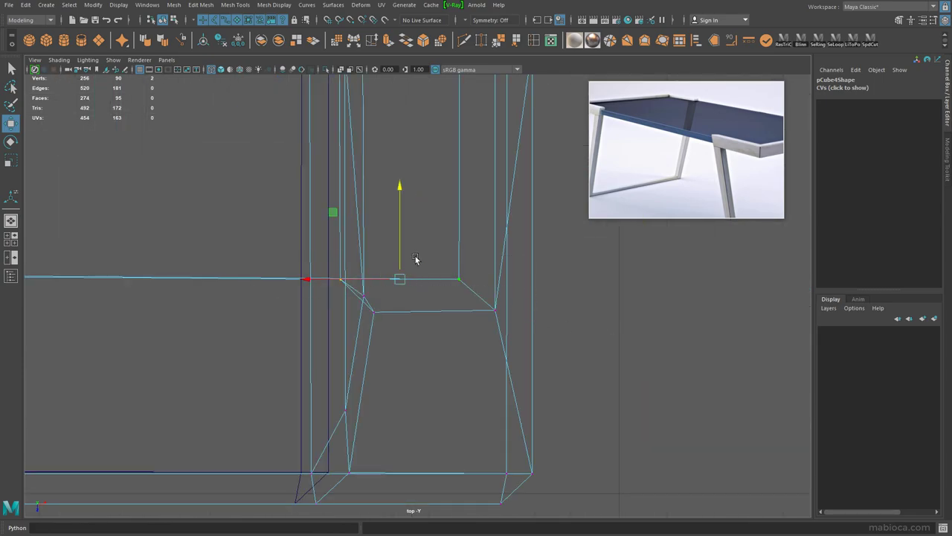
scroll(458, 190, down, 3)
scroll(307, 309, up, 4)
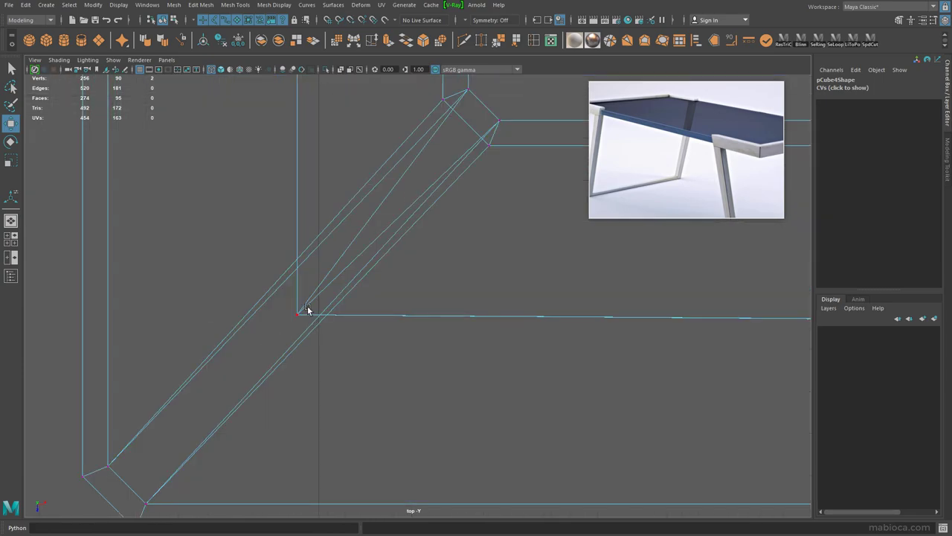
scroll(492, 344, down, 3)
scroll(293, 442, up, 2)
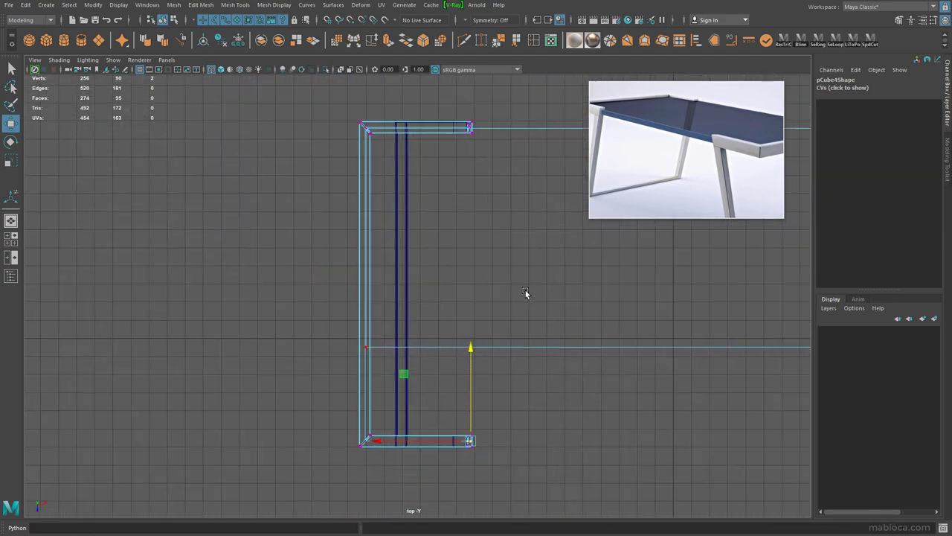
key(space)
alt+drag(453, 269, 712, 379)
key(f)
mouse_move(467, 315)
alt+mouse_down()
mouse_move(472, 378)
mouse_move(474, 368)
mouse_move(427, 367)
mouse_move(319, 298)
mouse_move(53, 291)
mouse_move(451, 361)
alt+mouse_up()
key(space)
scroll(561, 385, up, 3)
alt+middle_drag(560, 385, 289, 221)
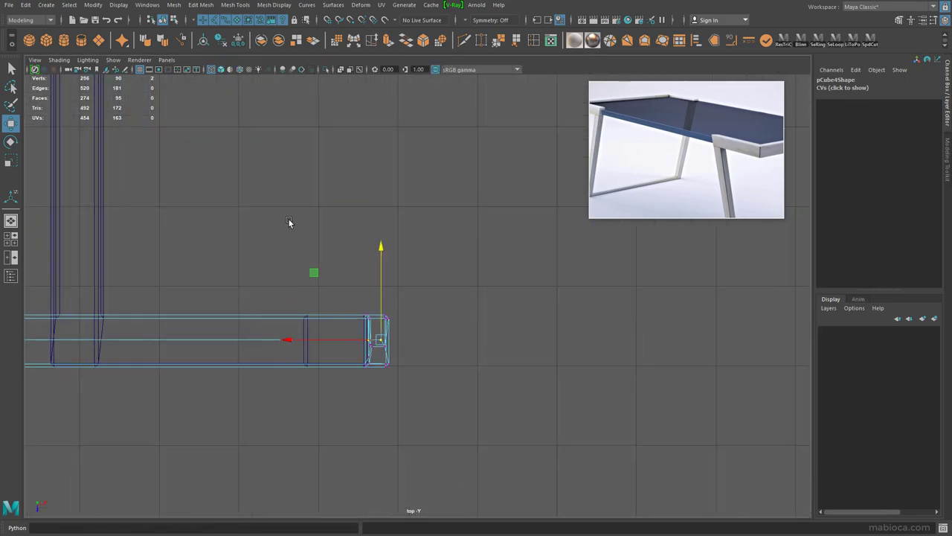
scroll(314, 504, up, 5)
scroll(314, 504, down, 3)
scroll(293, 295, up, 2)
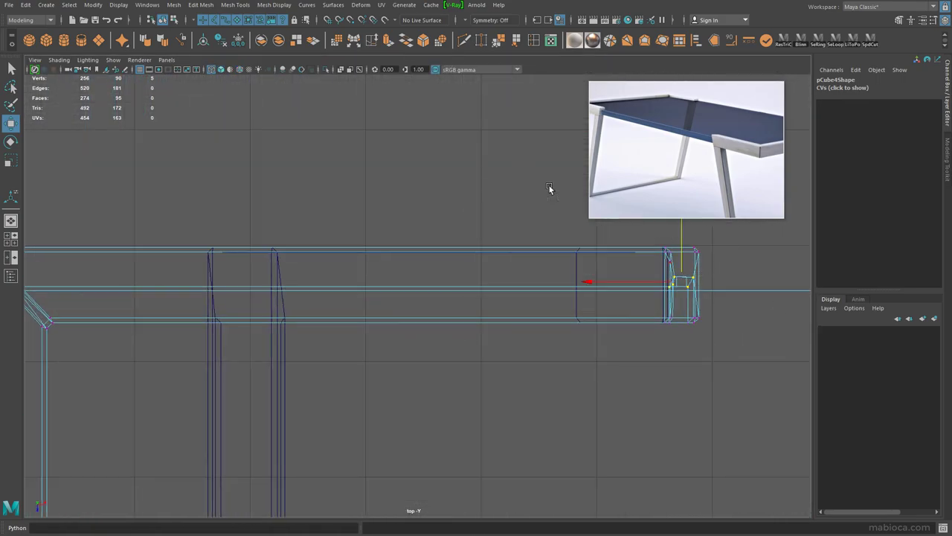
- Hide the table top so only the leg frame remains, and select it
key(space)
key(F8)
key(ctrl+h)
click(398, 400)
- Frame the C-shaped rail piece of the leg frame in the top view
key(f)
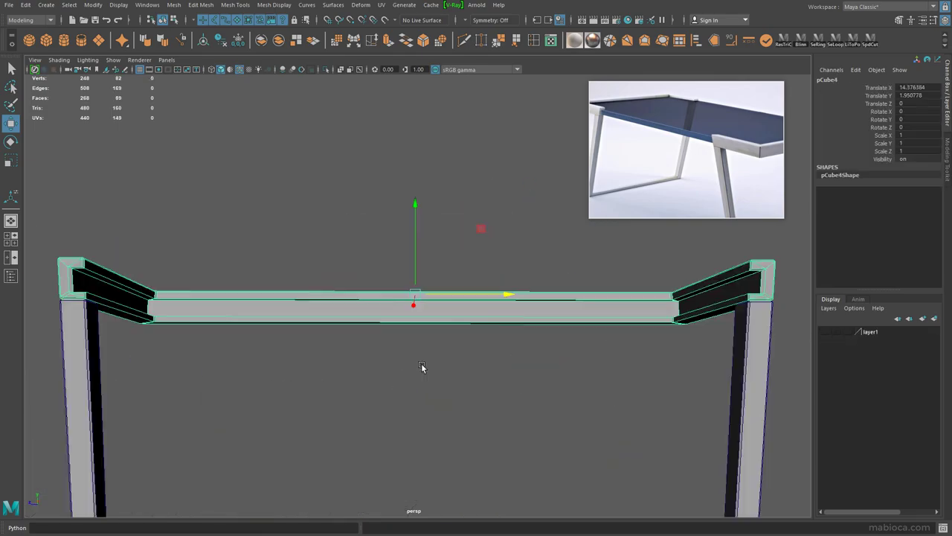
scroll(421, 367, up, 3)
mouse_move(546, 414)
alt+mouse_down()
mouse_move(323, 334)
mouse_move(278, 346)
mouse_move(296, 334)
mouse_move(652, 367)
mouse_move(720, 510)
mouse_move(436, 382)
mouse_move(471, 474)
mouse_move(612, 427)
mouse_move(416, 348)
alt+mouse_up()
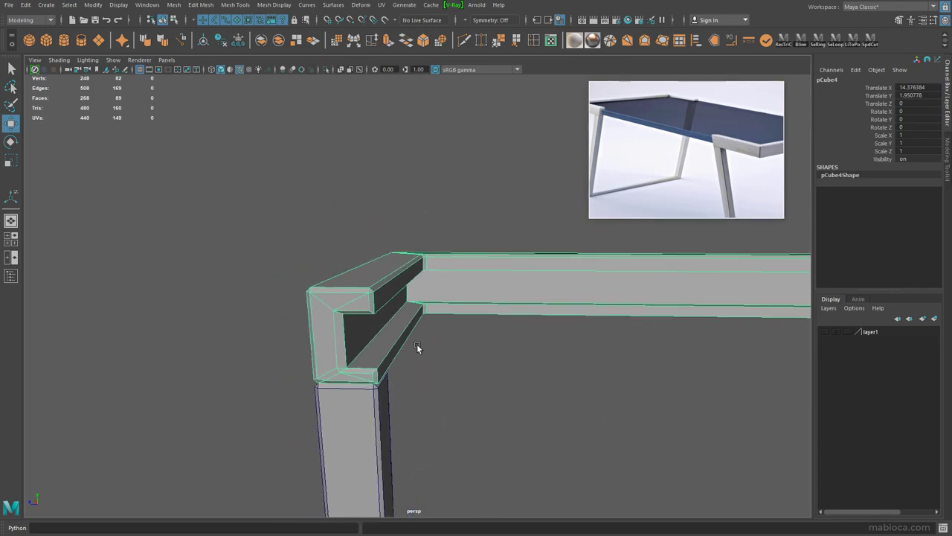
drag(377, 232, 406, 362)
key(f)
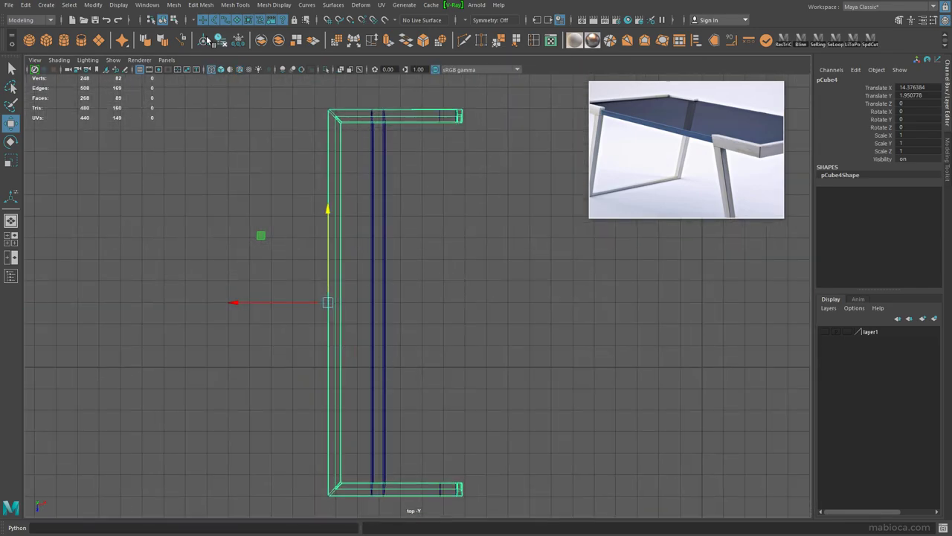
- Multi-Cut a new edge across the top bar and select the unwanted far portion
click(464, 41)
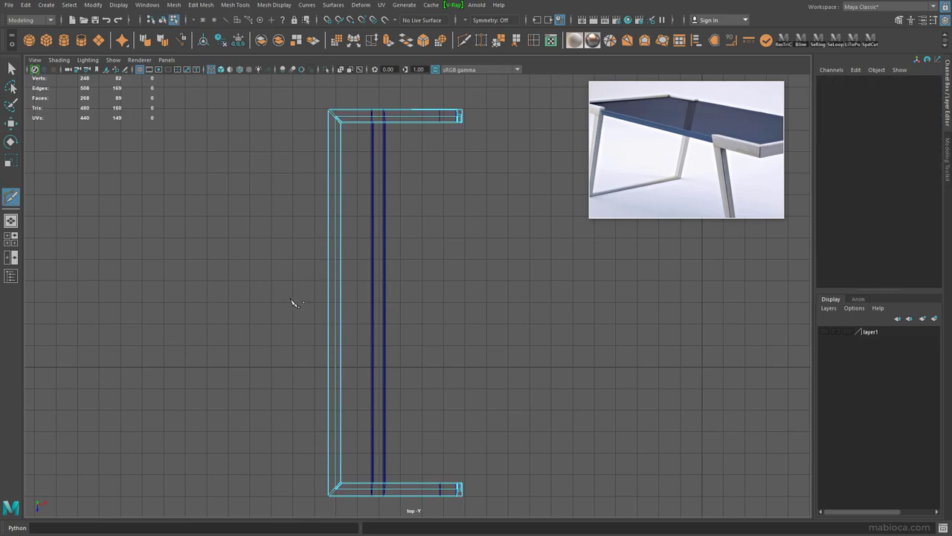
key(space)
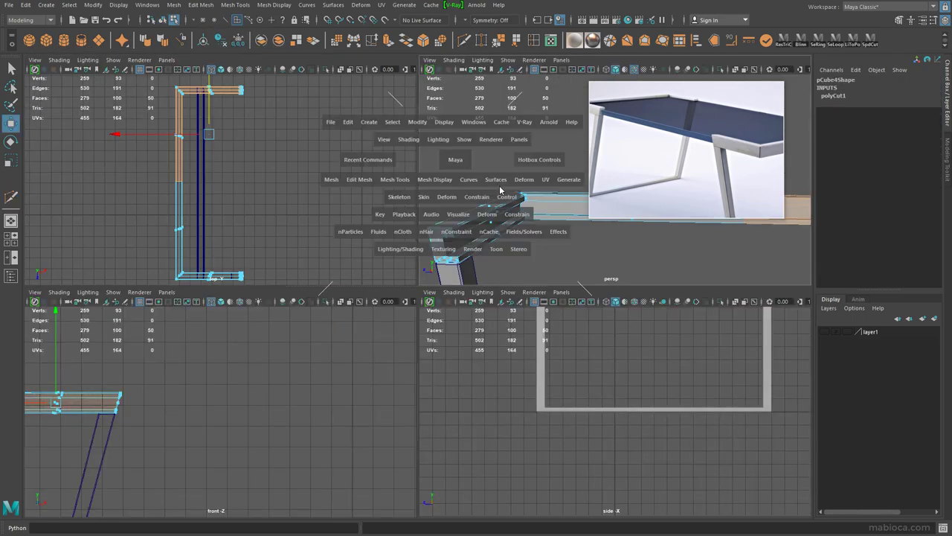
key(space)
mouse_move(478, 287)
alt+mouse_down()
mouse_move(653, 262)
mouse_move(391, 259)
mouse_move(629, 350)
alt+mouse_up()
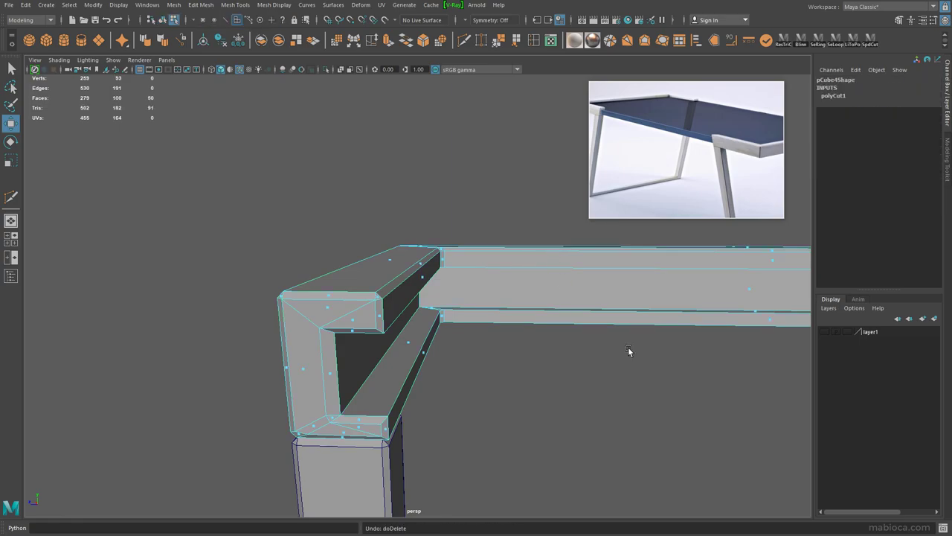
alt+right_drag(629, 351, 584, 313)
key(ctrl+z)
key(ctrl+z)
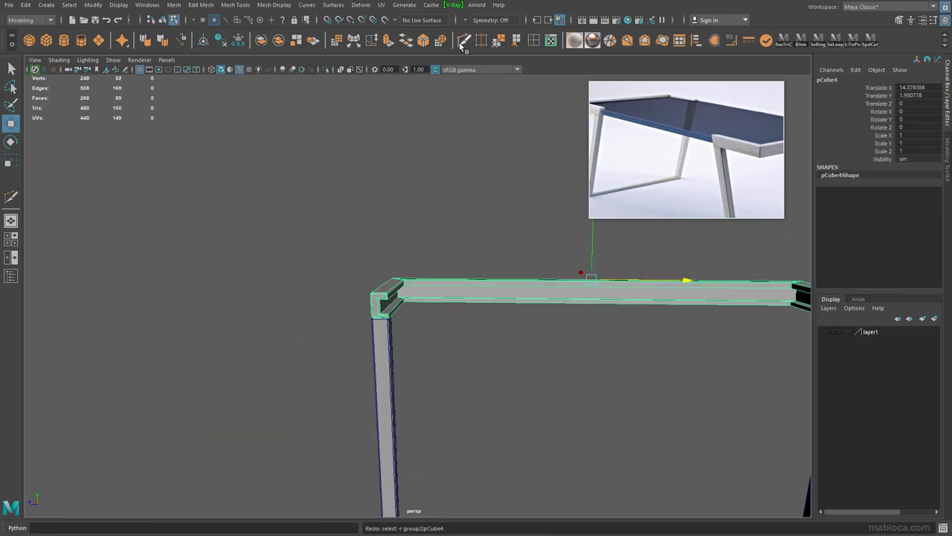
click(462, 42)
click(589, 285)
key(w)
mouse_move(589, 285)
alt+mouse_down()
mouse_move(644, 325)
mouse_move(320, 263)
mouse_move(341, 251)
alt+mouse_up()
right_drag(341, 251, 337, 223)
right_drag(376, 252, 372, 279)
- Delete the selected part of the frame and switch to vertex editing on the remaining corner piece
key(Delete)
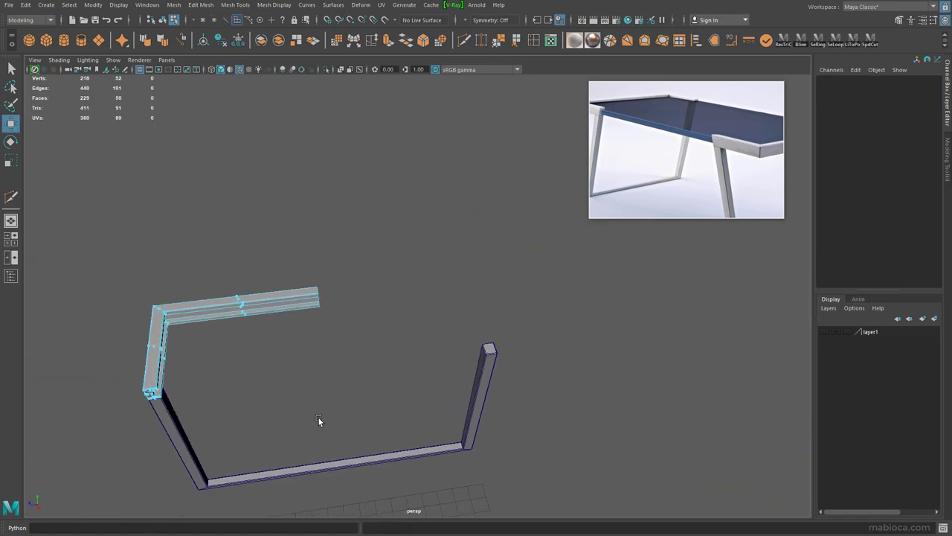
key(f)
key(F8)
key(F9)
key(f)
- Delete the stray edge on the frame corner, checking it from several angles
mouse_move(264, 244)
mouse_down()
mouse_move(335, 395)
mouse_move(481, 400)
mouse_move(478, 424)
mouse_up()
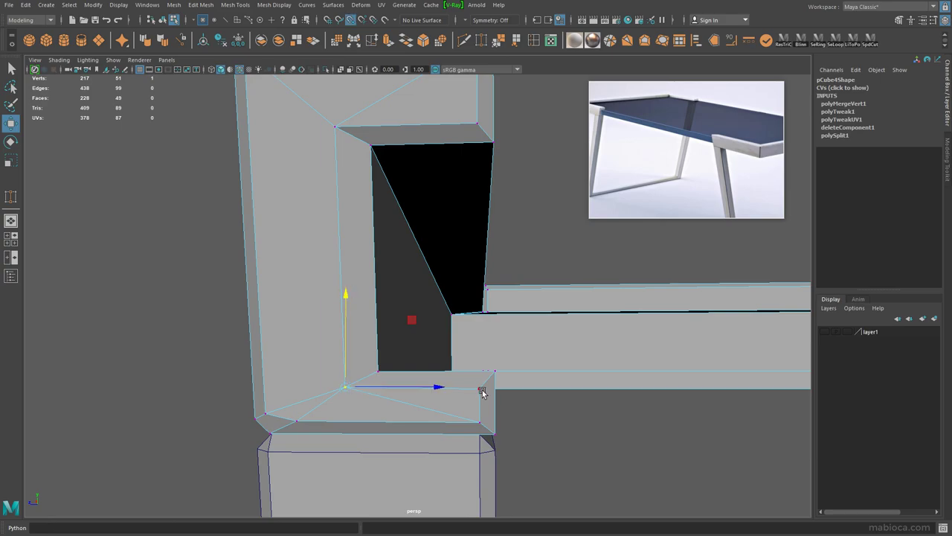
alt+drag(481, 393, 536, 378)
key(space)
key(space)
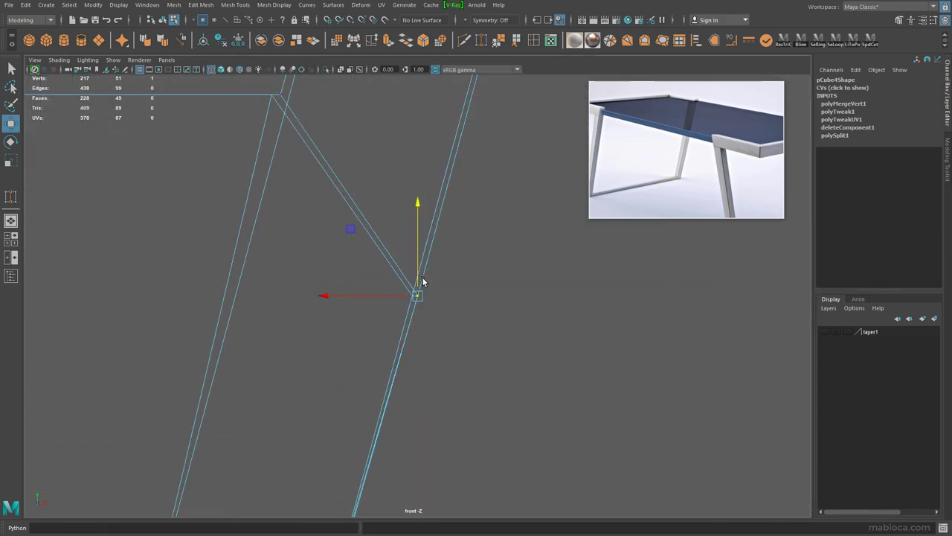
mouse_move(405, 314)
alt+mouse_down()
mouse_move(474, 323)
mouse_move(373, 257)
mouse_move(318, 340)
mouse_move(347, 286)
mouse_move(429, 276)
mouse_move(416, 272)
mouse_move(397, 159)
alt+mouse_up()
shift+right_drag(398, 160, 397, 130)
mouse_move(398, 168)
alt+mouse_down()
mouse_move(433, 346)
mouse_move(515, 387)
mouse_move(485, 448)
mouse_move(452, 391)
mouse_move(414, 418)
mouse_move(424, 415)
mouse_move(416, 387)
alt+mouse_up()
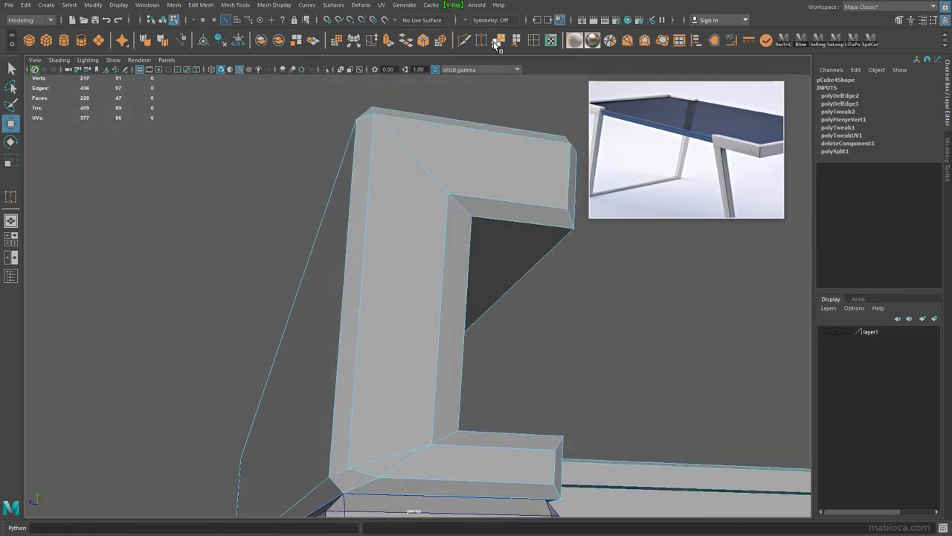
- Select the vertex at the leg corner of the C-shaped bracket
shift+right_drag(417, 387, 395, 350)
click(350, 471)
mouse_move(352, 472)
alt+right_down()
mouse_move(375, 376)
mouse_move(598, 446)
alt+right_up()
alt+drag(623, 463, 462, 487)
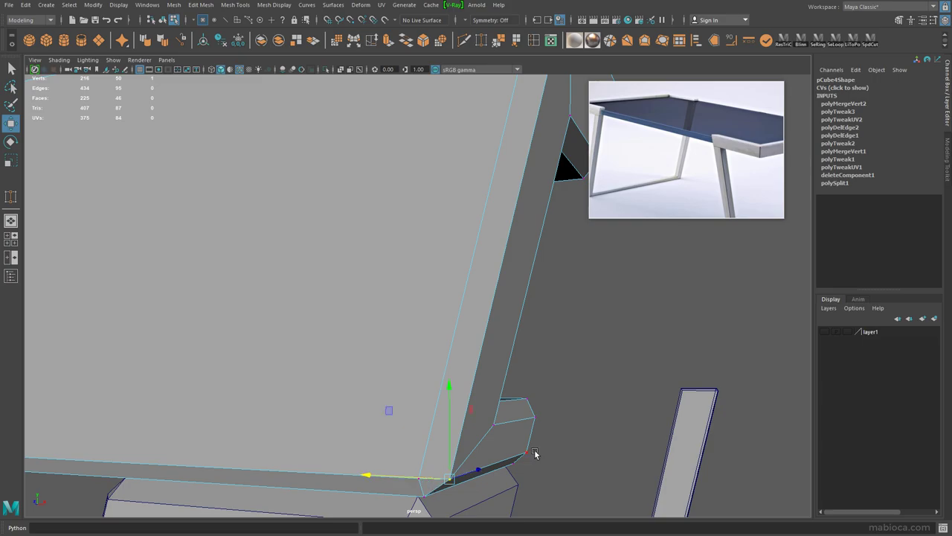
mouse_move(527, 457)
alt+mouse_down()
mouse_move(378, 404)
mouse_move(585, 353)
mouse_move(510, 350)
alt+mouse_up()
key(F8)
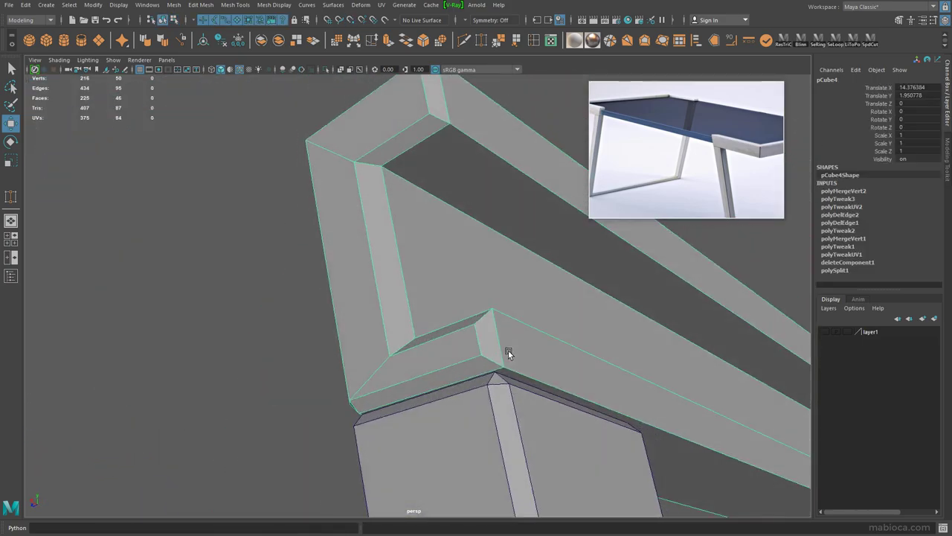
key(space)
key(space)
scroll(438, 240, up, 5)
key(F9)
drag(383, 221, 437, 266)
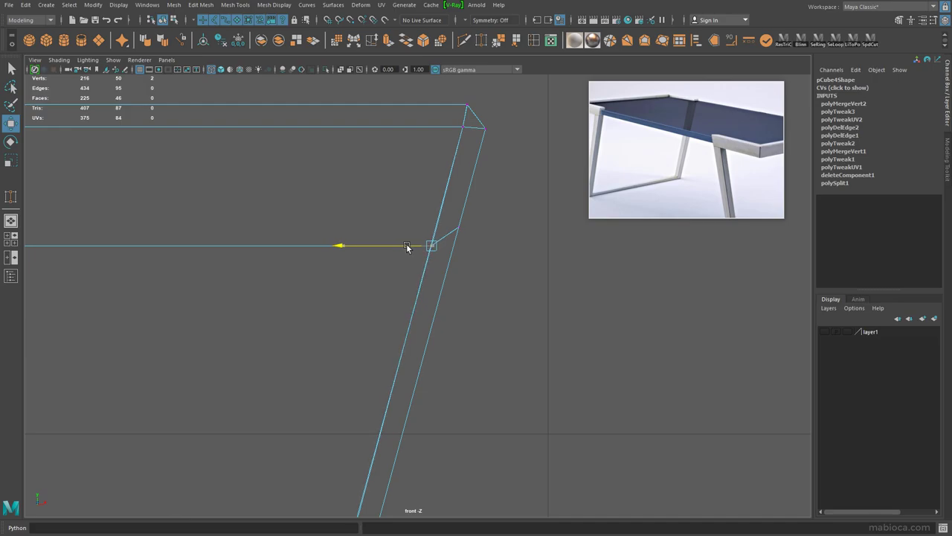
- Nudge the corner vertex slightly left in the front view
key(space)
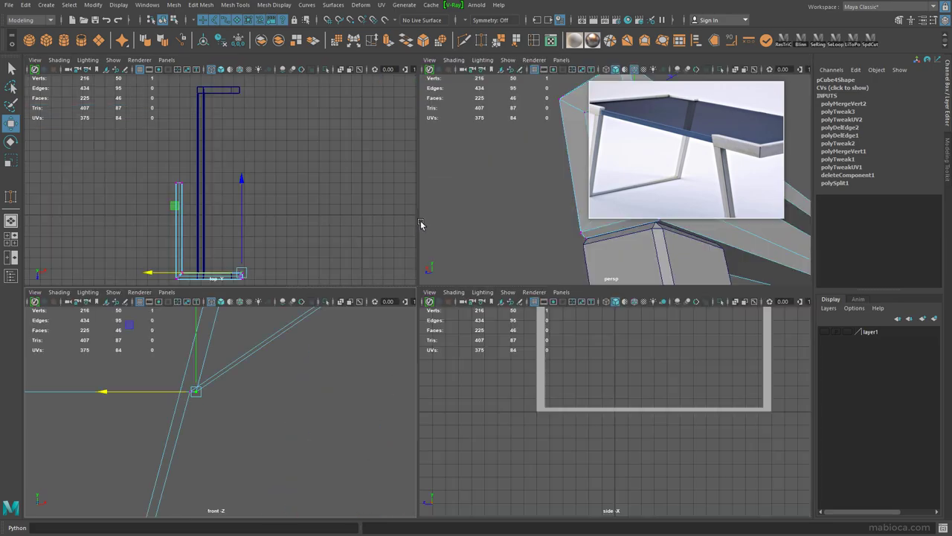
key(space)
key(space)
key(space)
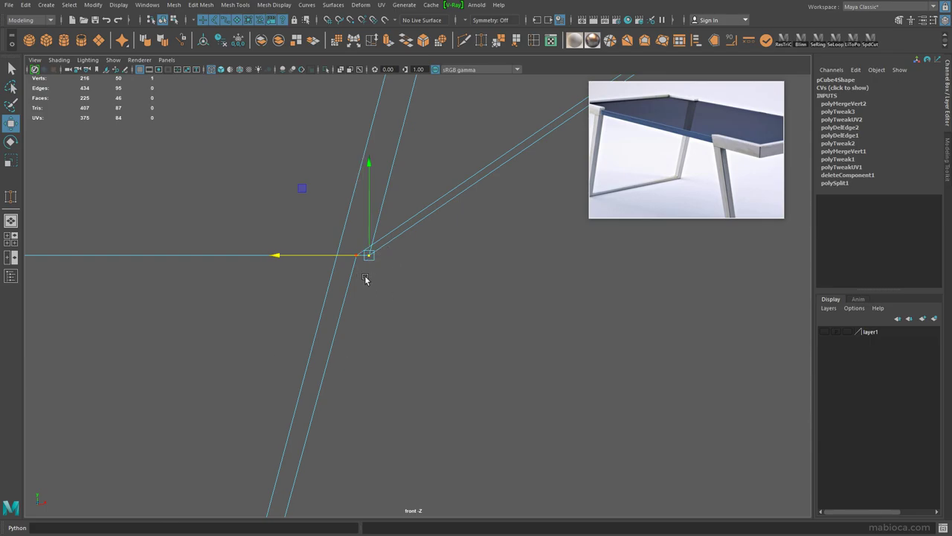
key(space)
key(space)
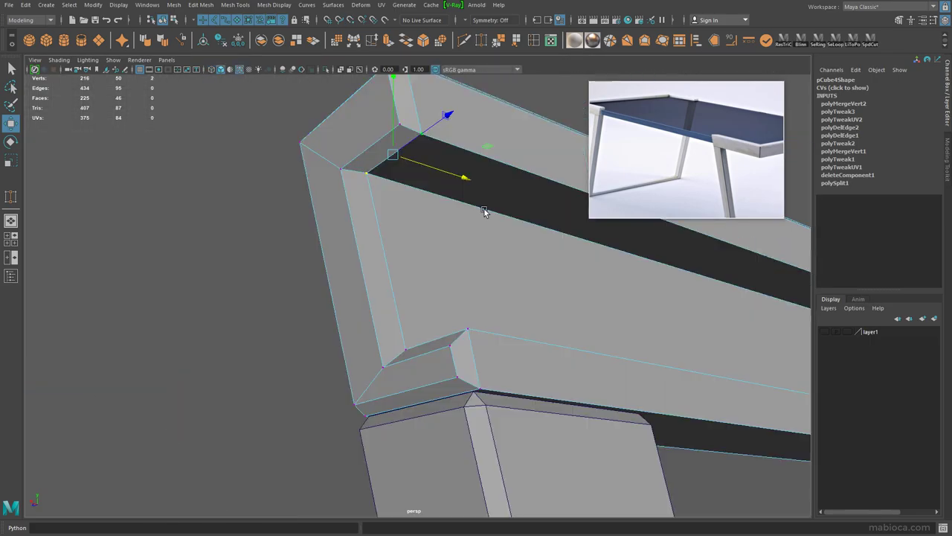
key(space)
key(space)
drag(308, 255, 304, 256)
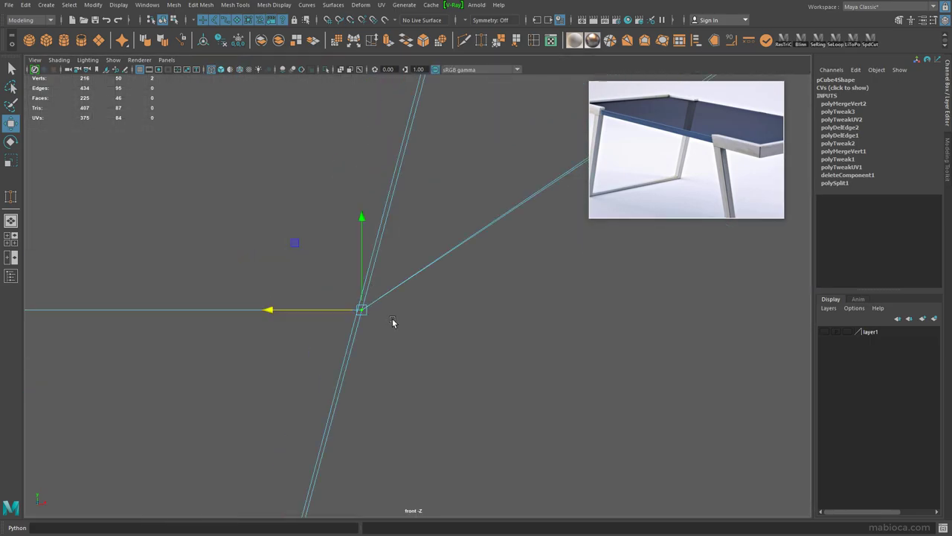
scroll(318, 309, down, 5)
scroll(307, 238, up, 3)
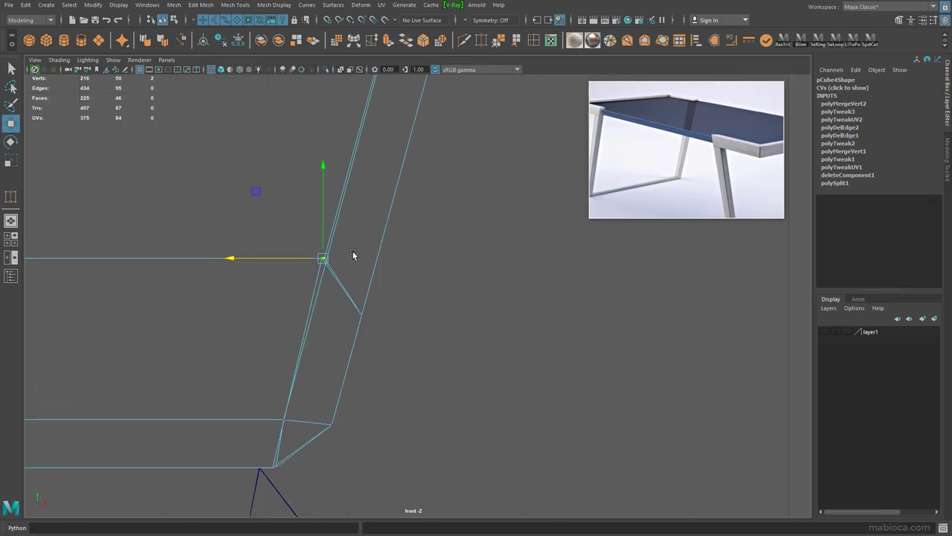
- Select the frame-corner vertices and slide them slightly right to line up with the leg
key(space)
key(space)
key(space)
key(space)
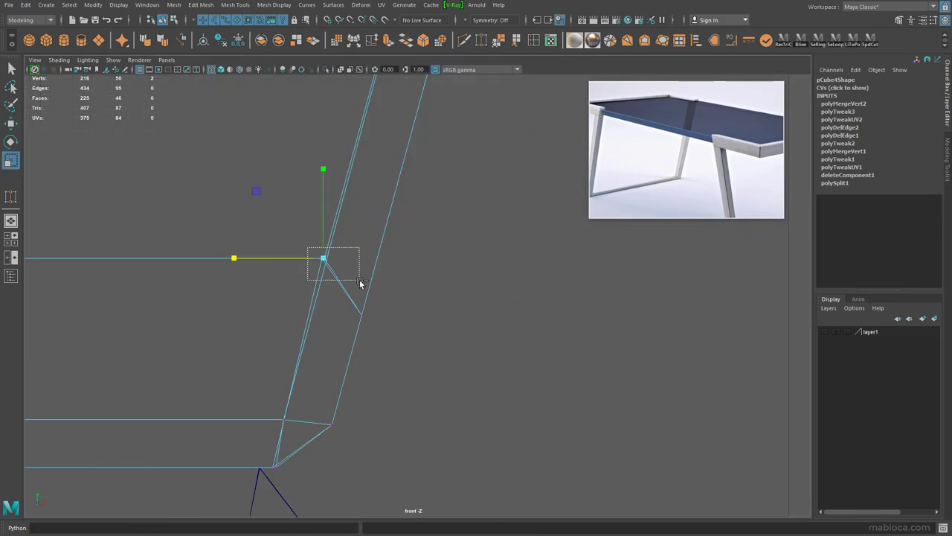
drag(360, 284, 360, 284)
scroll(320, 255, up, 2)
drag(217, 176, 268, 187)
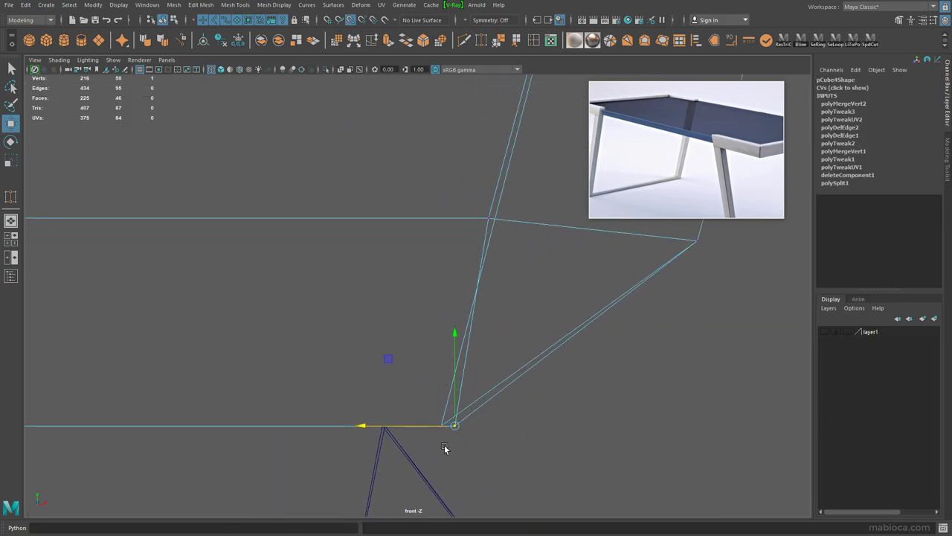
drag(452, 229, 459, 228)
alt+middle_drag(494, 224, 491, 239)
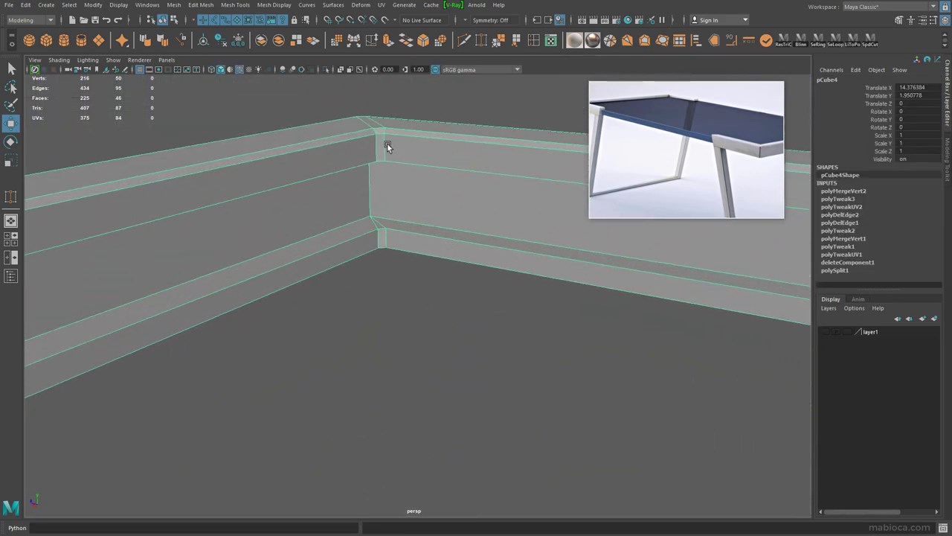
- Select the column of corner vertices and frame the view on them
key(F9)
drag(452, 115, 361, 253)
key(f)
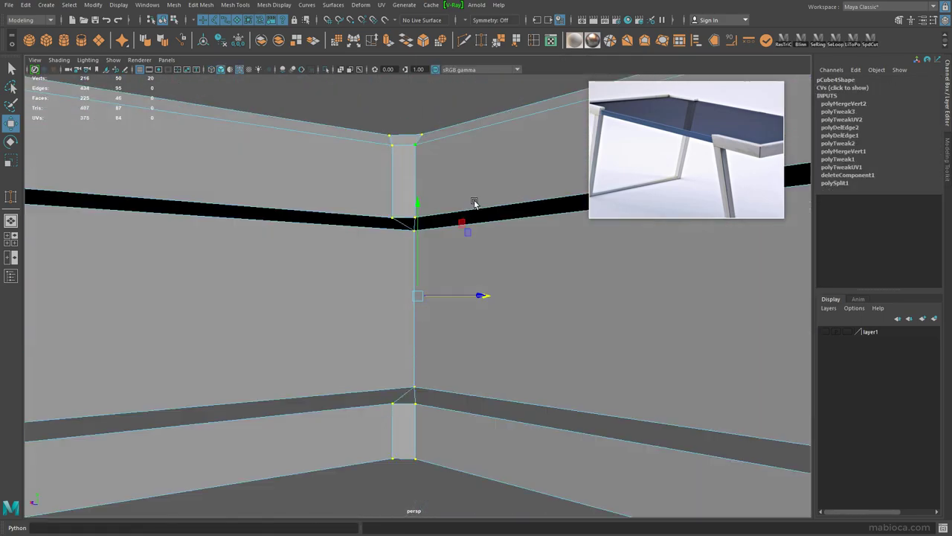
mouse_move(474, 203)
alt+mouse_down()
mouse_move(502, 251)
mouse_move(476, 149)
mouse_move(463, 134)
mouse_move(390, 297)
alt+mouse_up()
- Weld the stray corner vertex onto the corner vertex using Target Weld, then return to object selection
double_click(484, 42)
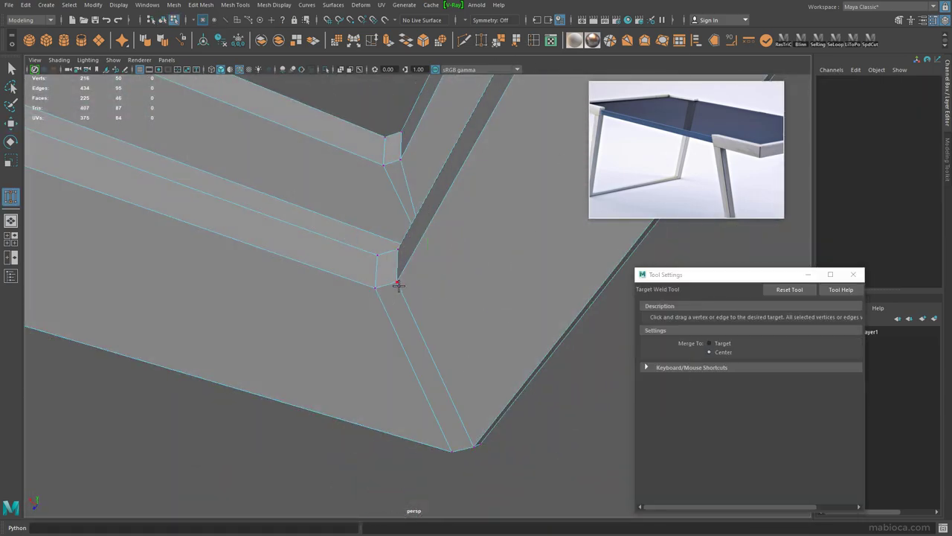
mouse_move(382, 251)
alt+mouse_down()
mouse_move(443, 342)
mouse_move(394, 446)
alt+mouse_up()
key(w)
drag(416, 365, 453, 451)
key(space)
key(space)
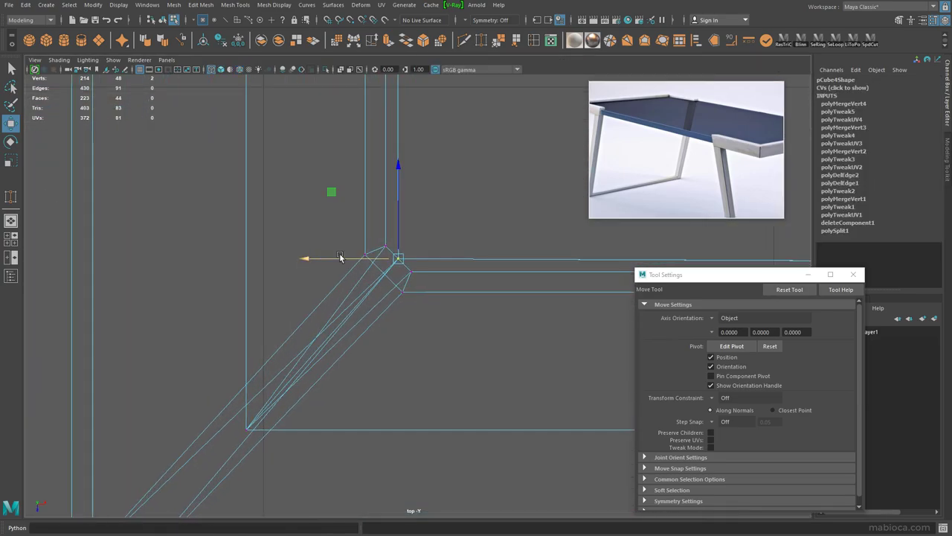
middle_drag(380, 239, 370, 251)
scroll(485, 238, down, 2)
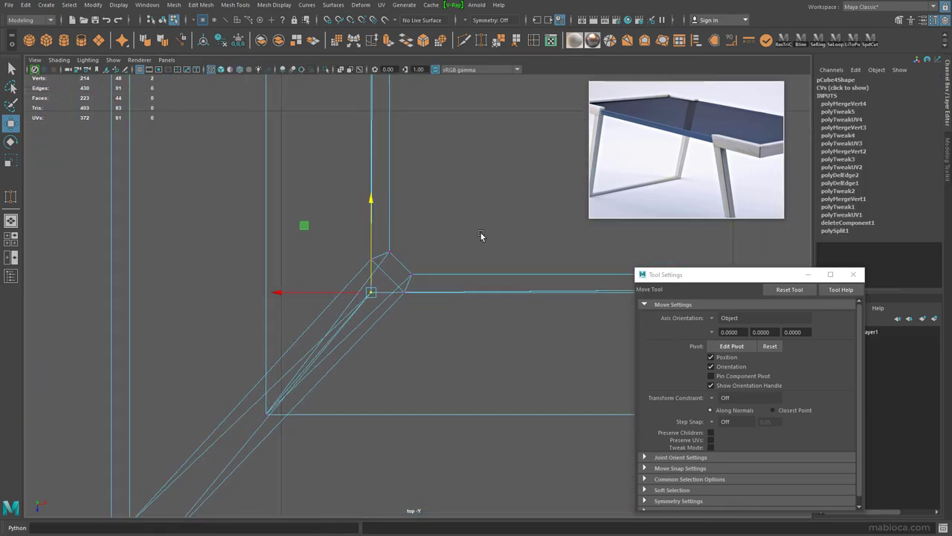
scroll(453, 242, up, 3)
scroll(375, 312, up, 2)
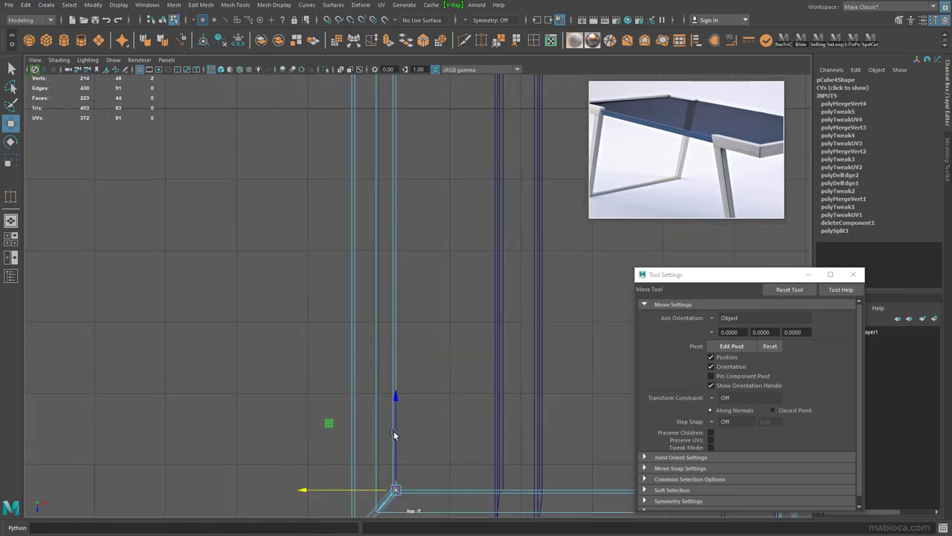
alt+drag(394, 285, 273, 233)
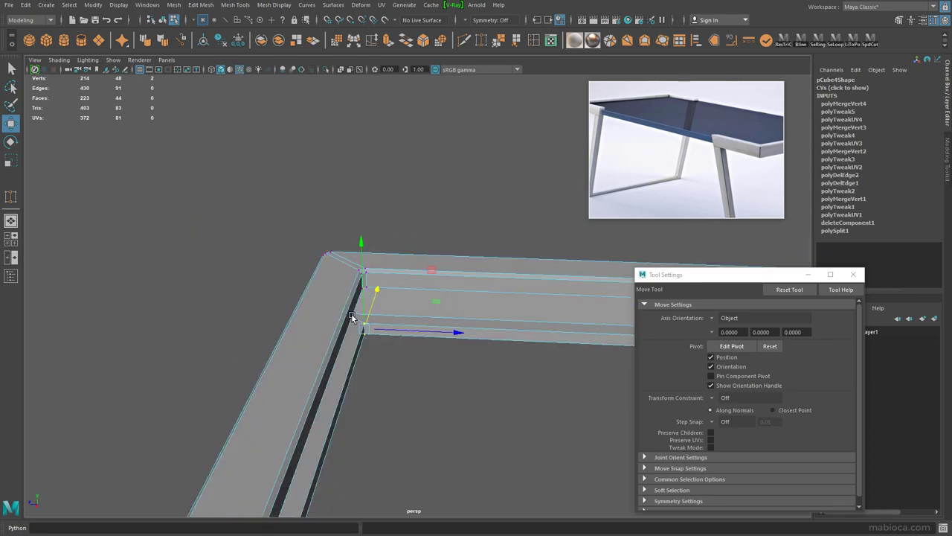
right_drag(273, 233, 273, 233)
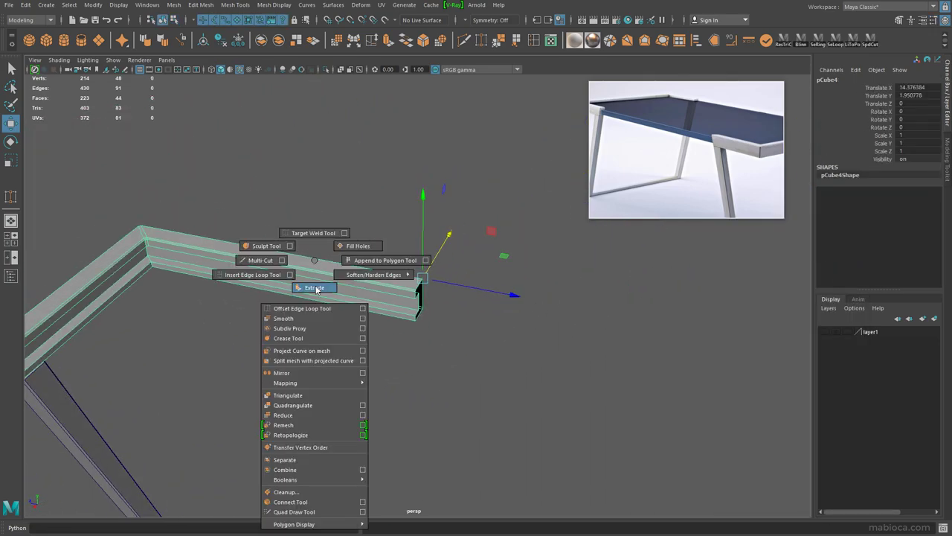
- Mirror the frame bar across its axis into a full-length piece
shift+right_drag(315, 264, 389, 382)
click(916, 207)
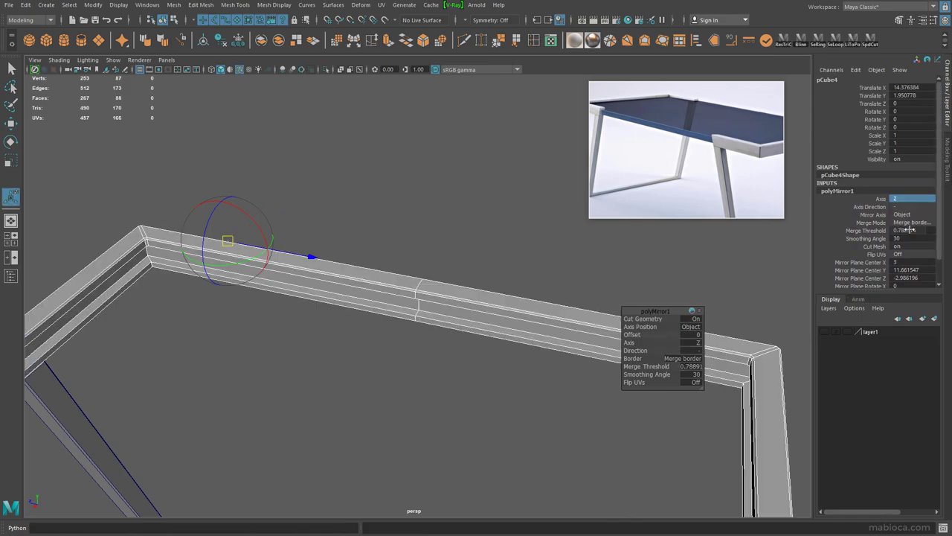
scroll(498, 290, down, 3)
right_drag(446, 245, 378, 204)
key(space)
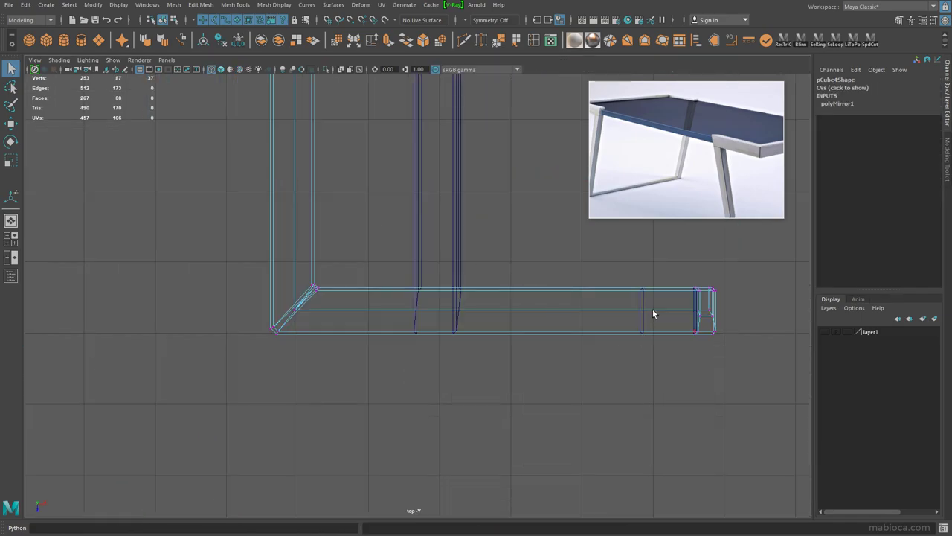
alt+middle_drag(652, 309, 632, 323)
scroll(461, 295, up, 3)
scroll(404, 213, up, 3)
key(space)
key(space)
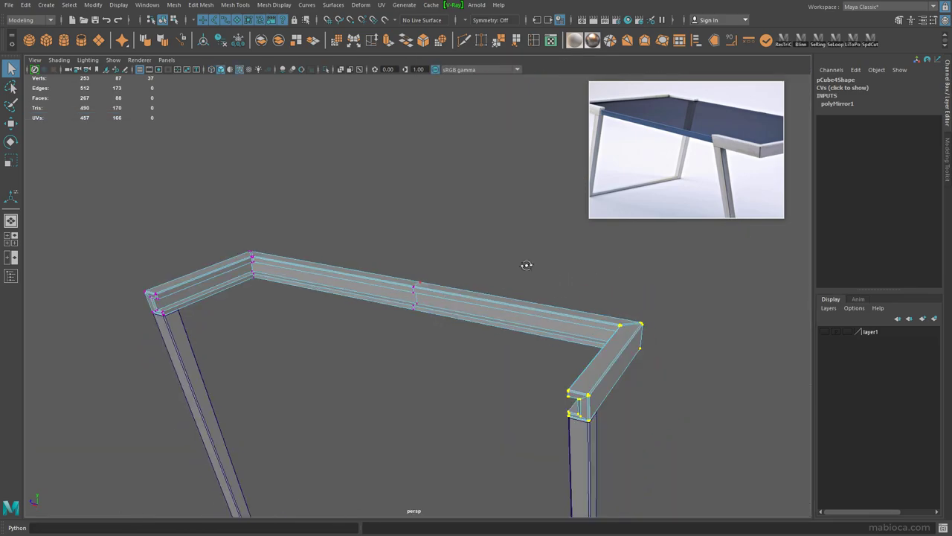
- Undo an accidental deletion, then remove the unwanted edge loop along the bar with Ctrl+Delete
key(ctrl+z)
scroll(415, 300, up, 3)
alt+drag(424, 295, 436, 238)
mouse_move(436, 238)
alt+middle_down()
mouse_move(452, 111)
mouse_move(442, 231)
alt+middle_up()
key(ctrl+Delete)
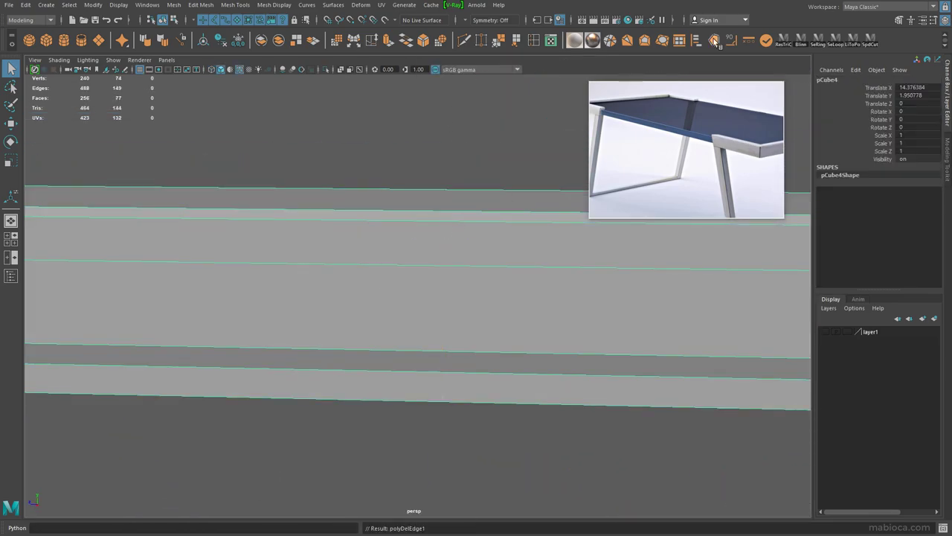
scroll(441, 273, down, 5)
- Delete the left leg frame and frame the view on the remaining group3 frame
mouse_move(440, 273)
alt+mouse_down()
mouse_move(461, 279)
mouse_move(467, 195)
mouse_move(359, 312)
mouse_move(500, 282)
mouse_move(445, 303)
mouse_move(484, 439)
mouse_move(313, 246)
alt+mouse_up()
click(446, 303)
scroll(483, 439, down, 3)
key(w)
click(248, 211)
key(Delete)
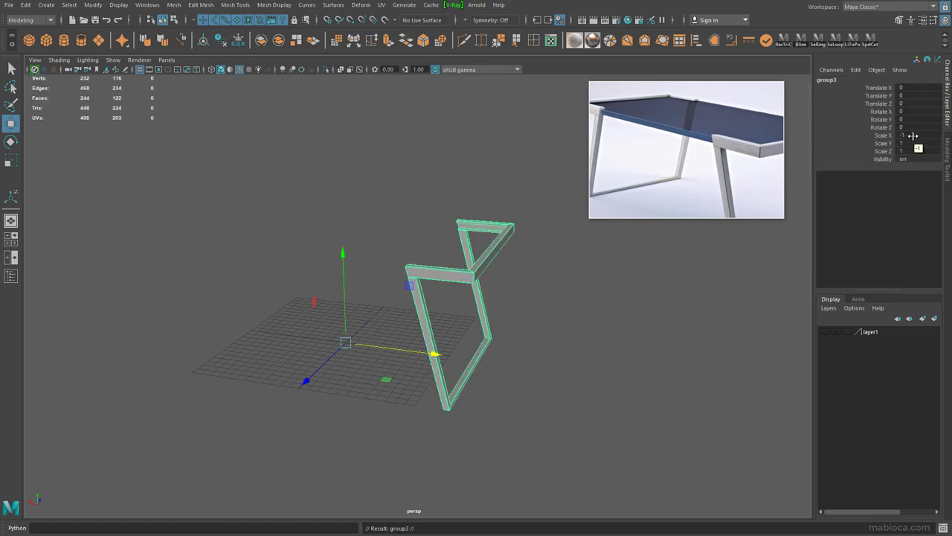
key(f)
scroll(391, 332, up, 3)
mouse_move(391, 332)
alt+mouse_down()
mouse_move(723, 276)
mouse_move(557, 308)
alt+mouse_up()
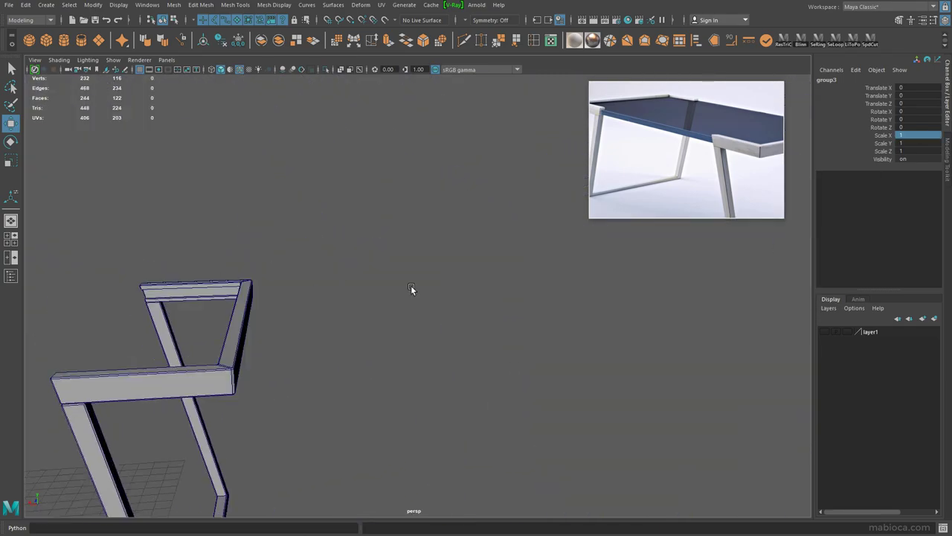
- Select the tabletop slab and bring its edge into view
click(541, 337)
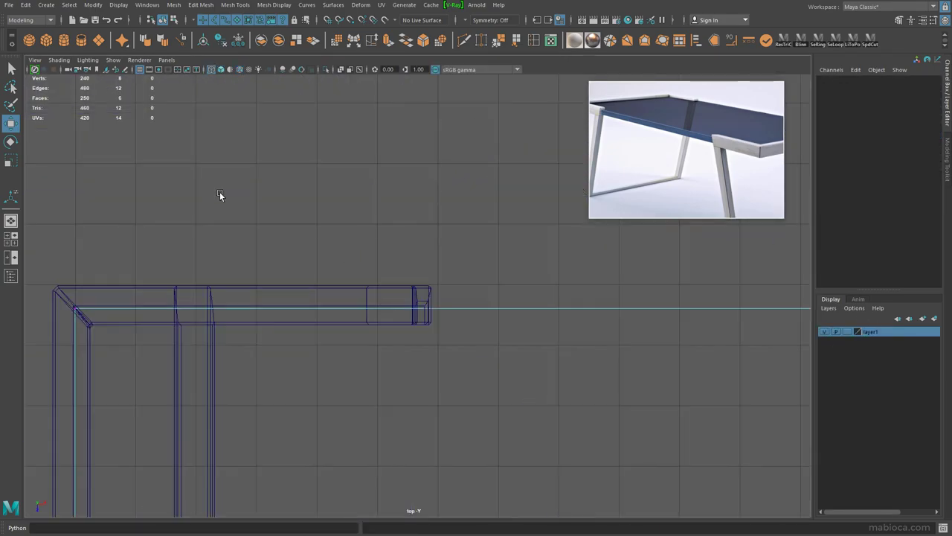
scroll(332, 303, up, 5)
scroll(424, 379, down, 3)
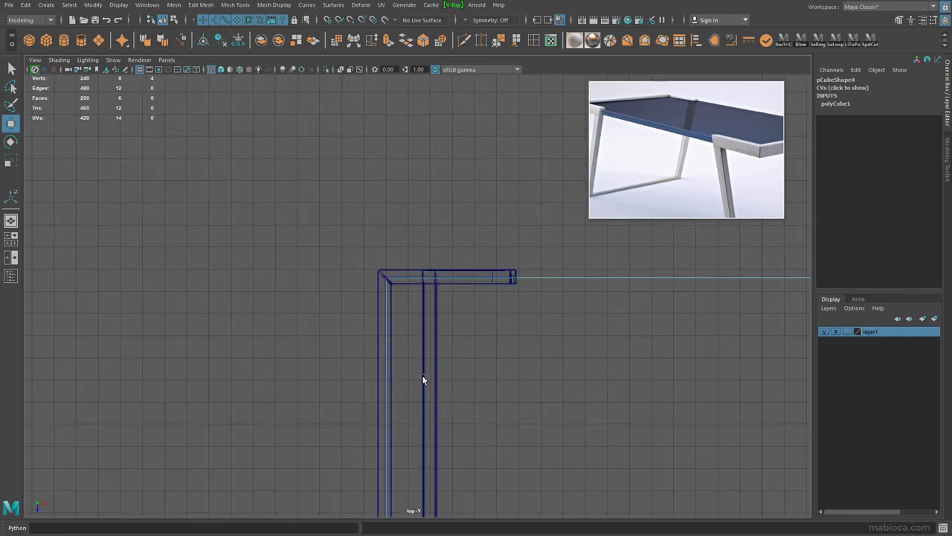
scroll(435, 298, up, 4)
drag(447, 460, 540, 433)
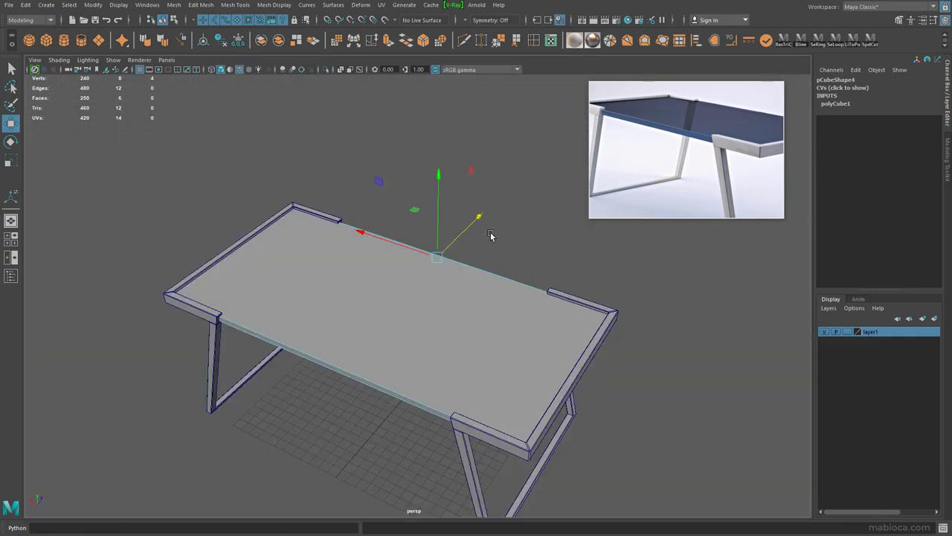
scroll(506, 289, up, 5)
scroll(666, 425, up, 5)
scroll(666, 425, down, 5)
alt+drag(374, 283, 486, 253)
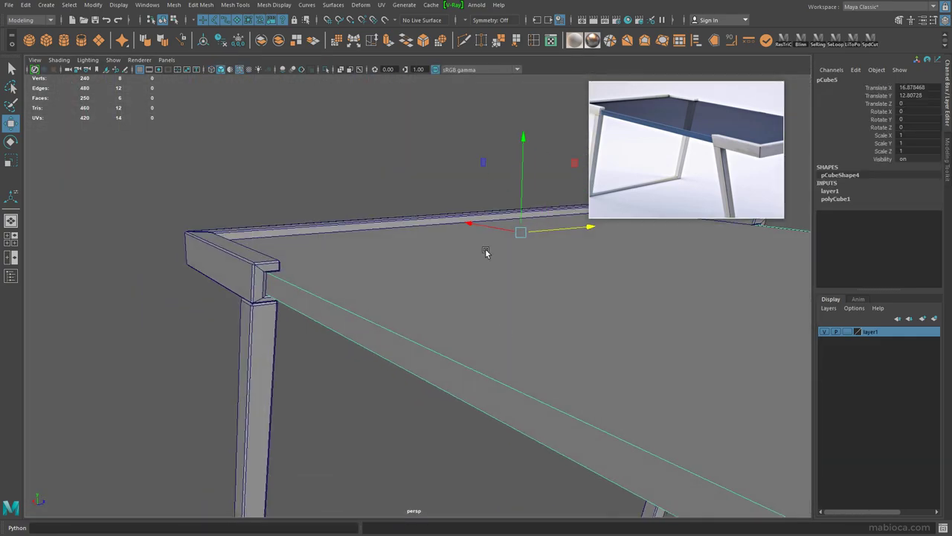
- Bevel the tabletop edges with Ctrl+B at fraction 0.2, then deselect it
key(ctrl+b)
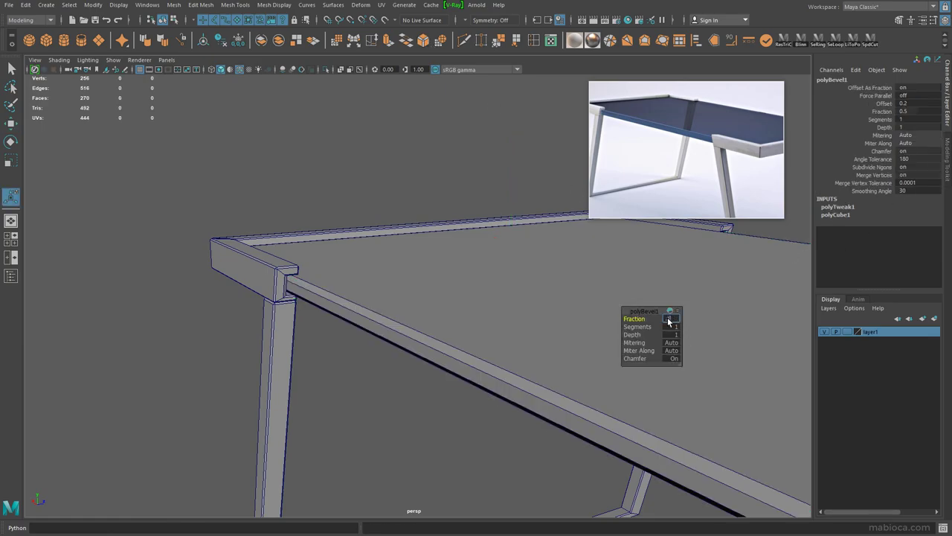
text(0.1)
key(Return)
text(0.2)
key(Return)
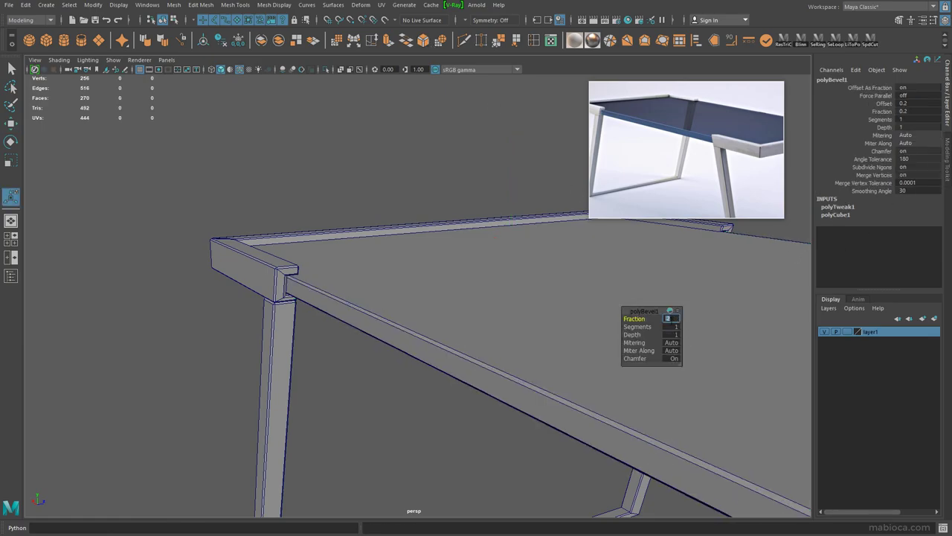
scroll(308, 345, down, 2)
click(308, 344)
scroll(308, 344, down, 5)
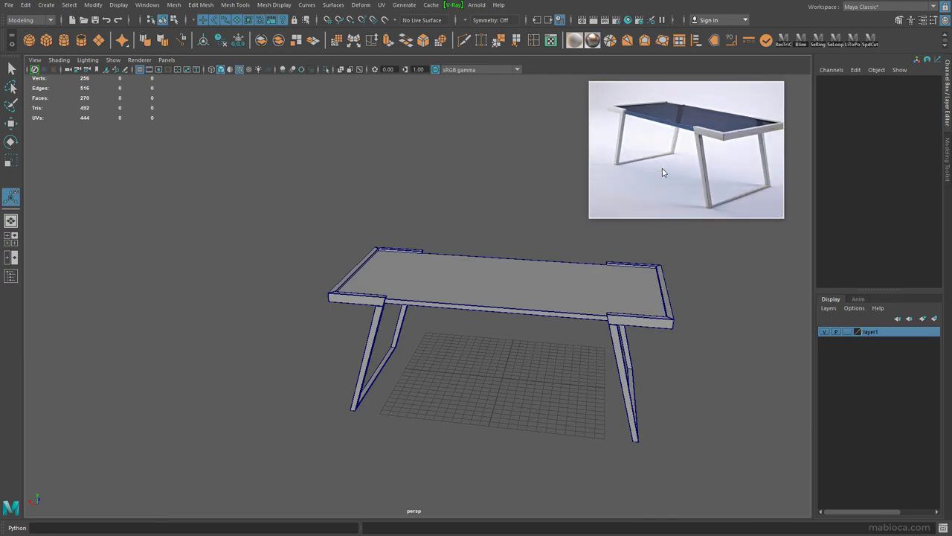
- Save the scene as a GlassTable Maya Binary file, then return to the single perspective view
mouse_move(663, 172)
alt+mouse_down()
mouse_move(533, 315)
mouse_move(463, 321)
mouse_move(501, 347)
alt+mouse_up()
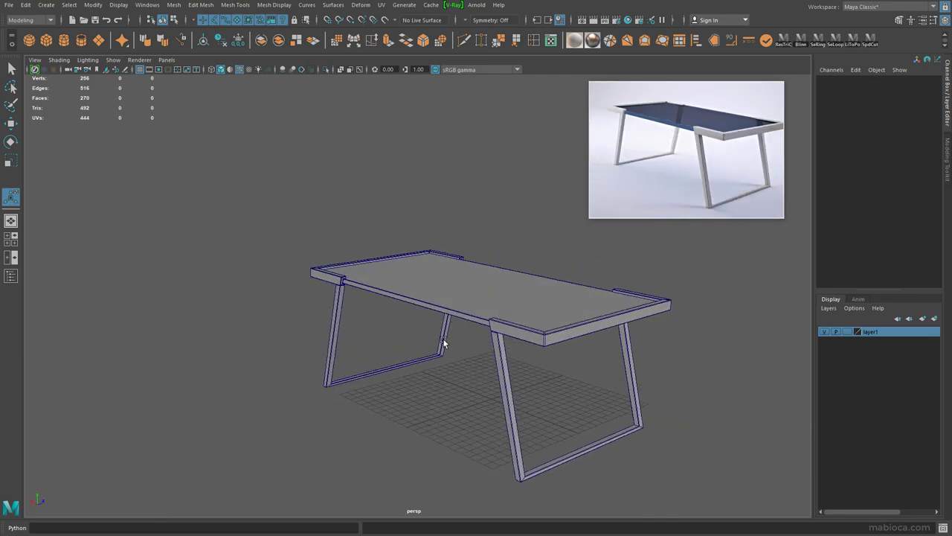
mouse_move(444, 343)
alt+mouse_down()
mouse_move(553, 382)
mouse_move(600, 379)
mouse_move(319, 398)
mouse_move(303, 424)
alt+mouse_up()
scroll(283, 409, down, 2)
key(ctrl+shift+s)
text(GlassTable_)
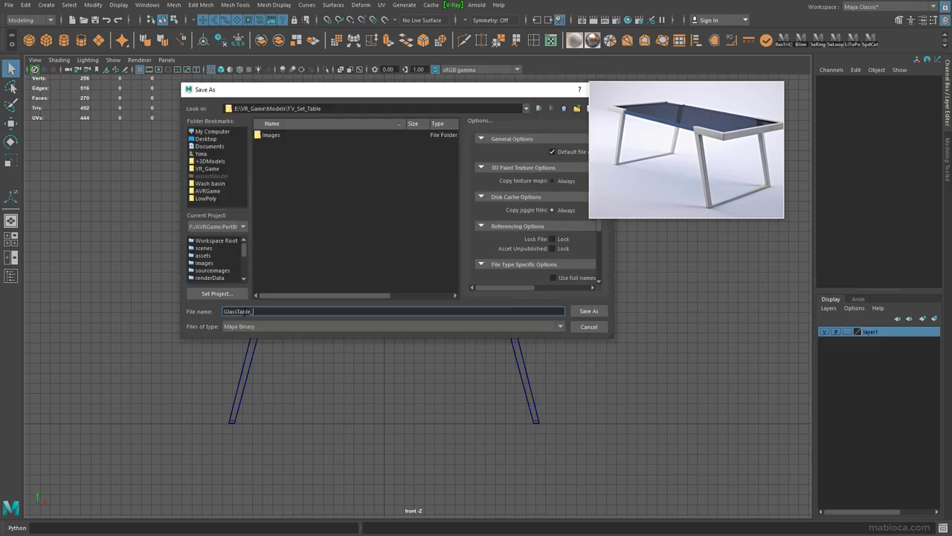
key(Return)
click(10, 195)
mouse_move(398, 263)
alt+mouse_down()
mouse_move(494, 236)
mouse_move(475, 252)
mouse_move(528, 273)
mouse_move(425, 268)
alt+mouse_up()
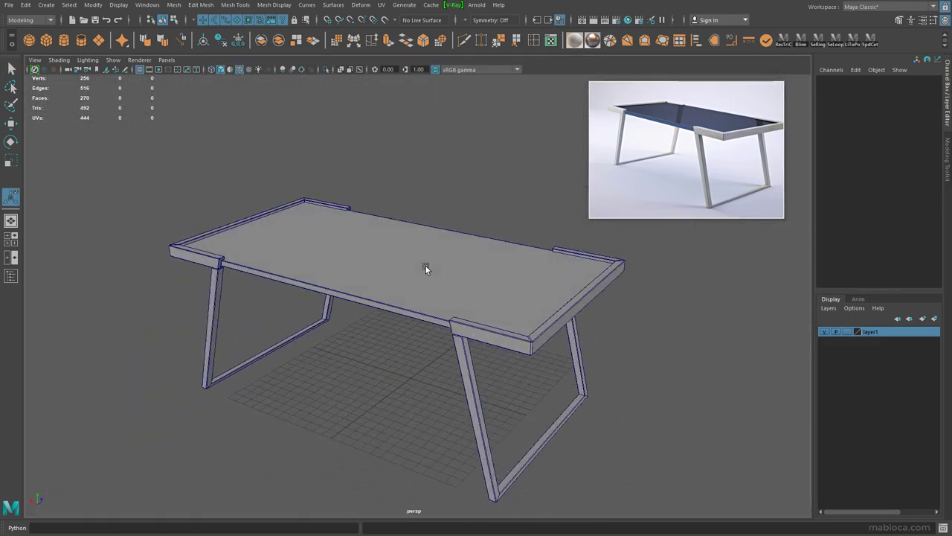
- Assign a new Blinn material to the glass tabletop and colour it dark blue-grey
click(283, 71)
mouse_move(297, 149)
alt+mouse_down()
mouse_move(303, 186)
mouse_move(529, 185)
mouse_move(468, 238)
mouse_move(212, 253)
mouse_move(319, 248)
mouse_move(304, 249)
alt+mouse_up()
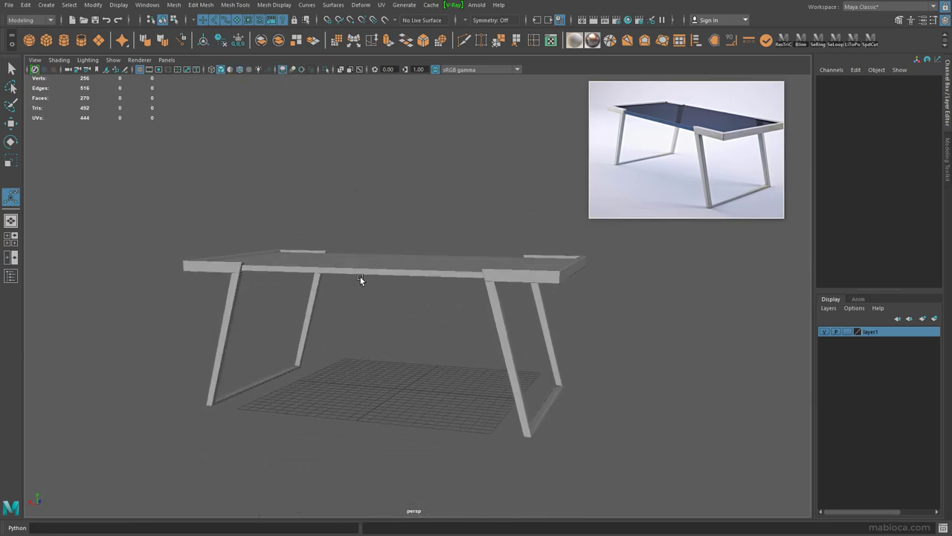
alt+drag(361, 278, 347, 240)
click(347, 240)
right_drag(347, 240, 362, 493)
click(389, 125)
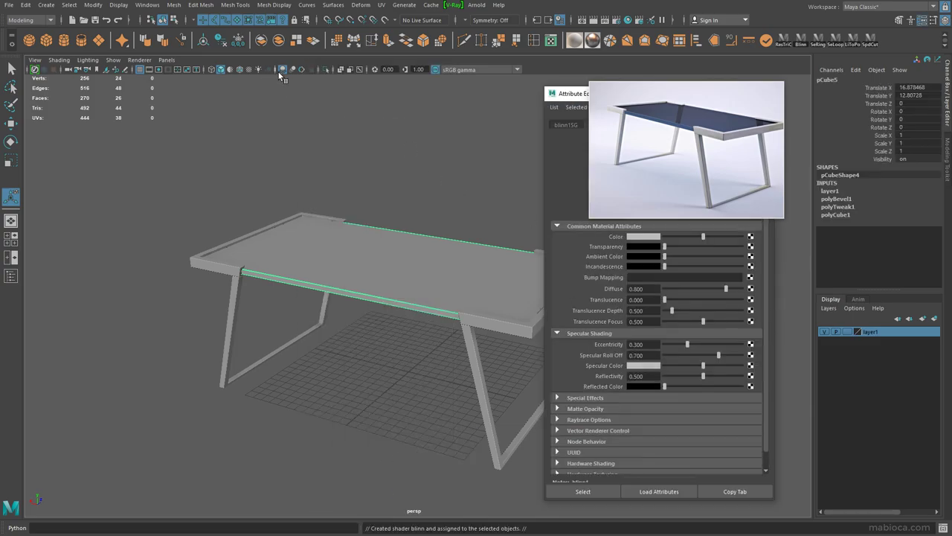
alt+drag(350, 246, 461, 246)
drag(573, 93, 472, 125)
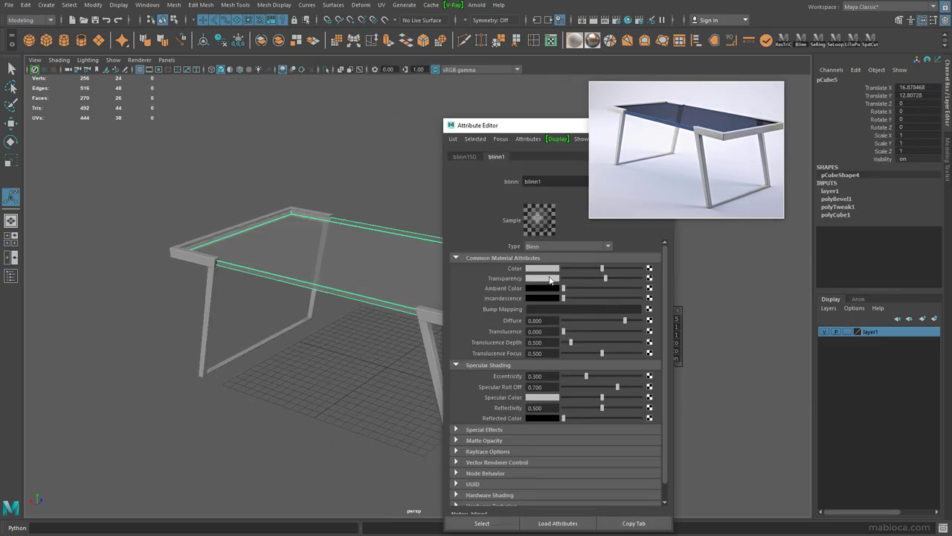
click(542, 268)
click(614, 277)
- Give the front frame bar a new Blinn material with a slightly darker colour
mouse_move(417, 298)
alt+mouse_down()
mouse_move(326, 311)
mouse_move(306, 370)
alt+mouse_up()
click(326, 311)
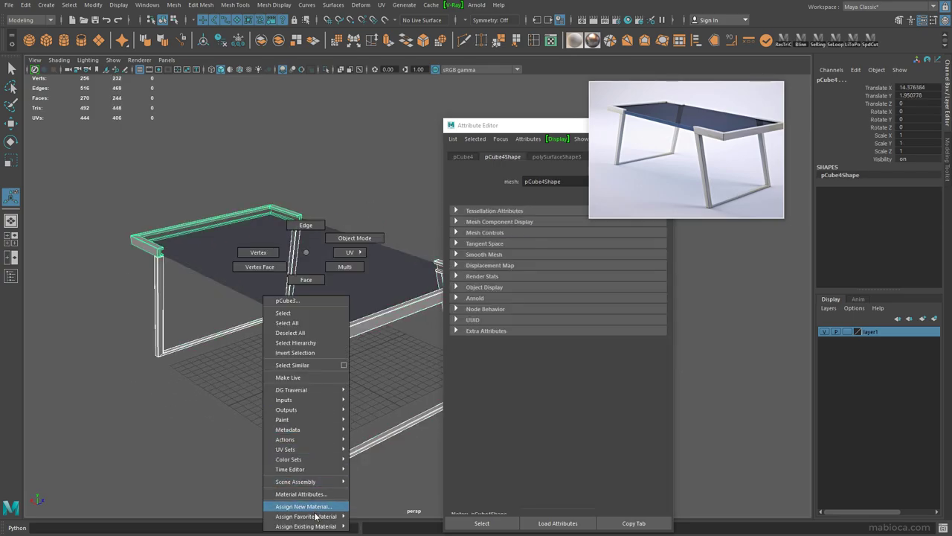
right_drag(309, 368, 409, 450)
drag(602, 268, 590, 267)
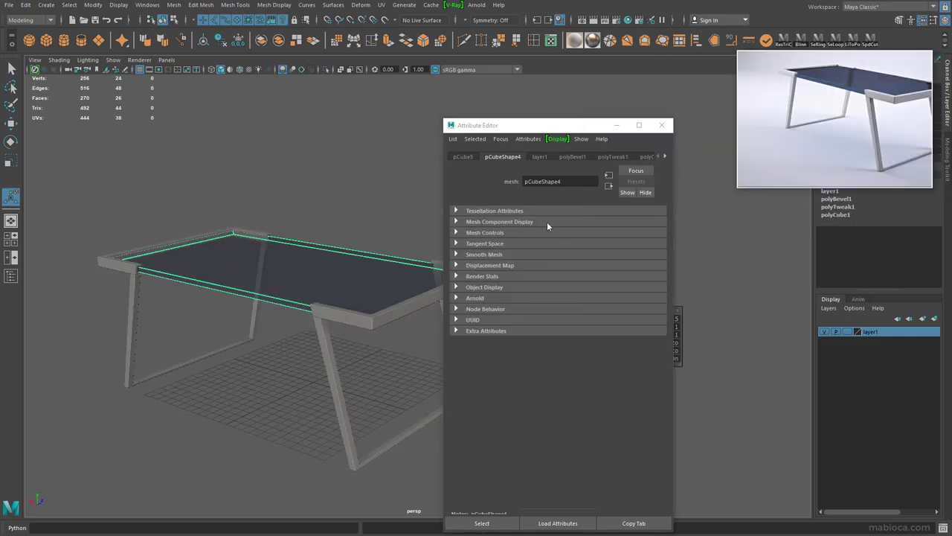
- Raise the glass material's Eccentricity slightly and give it a warm specular colour
click(665, 157)
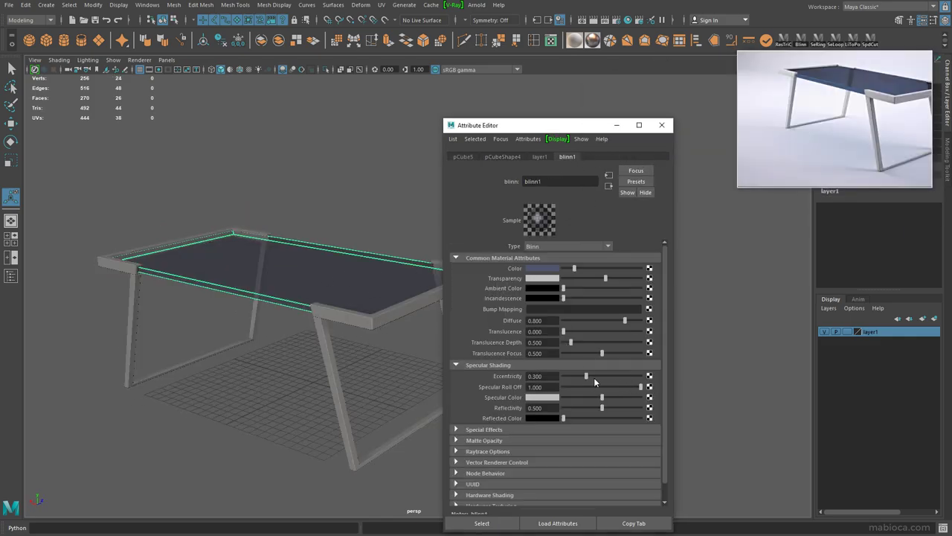
drag(594, 377, 590, 379)
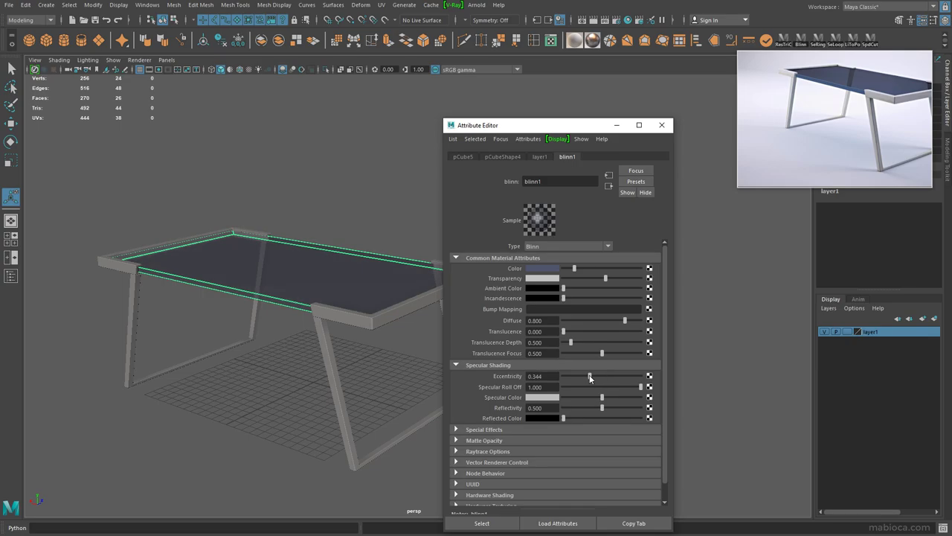
click(550, 397)
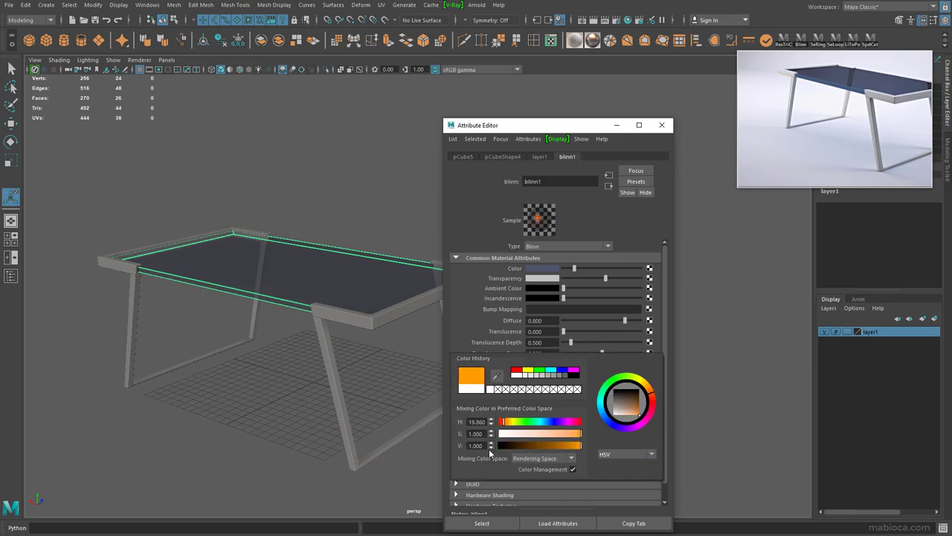
mouse_move(365, 280)
alt+mouse_down()
mouse_move(420, 275)
mouse_move(276, 308)
mouse_move(320, 213)
mouse_move(217, 257)
mouse_move(318, 295)
mouse_move(255, 283)
mouse_move(312, 268)
alt+mouse_up()
- Darken the frame's blinn2 colour and set its specular colour to cyan
click(662, 125)
drag(521, 431, 122, 119)
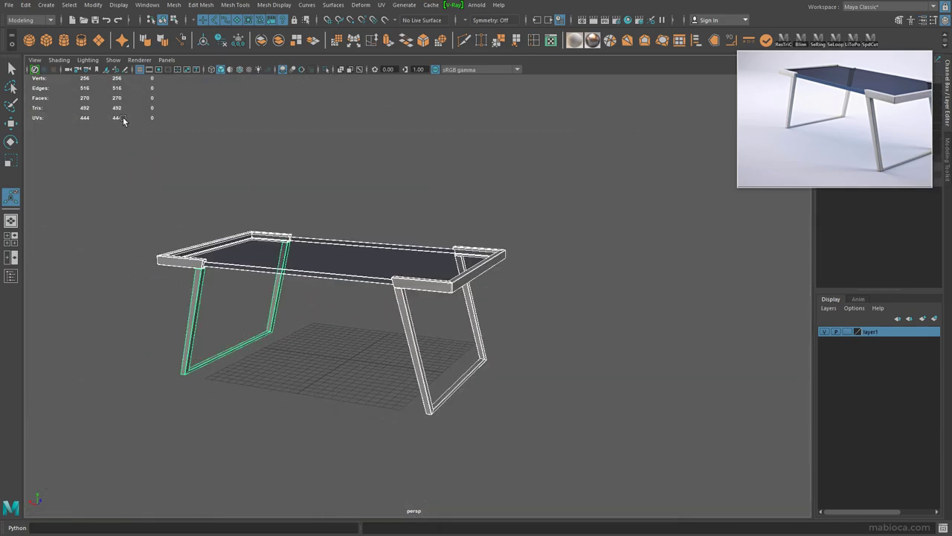
mouse_move(310, 262)
alt+mouse_down()
mouse_move(392, 361)
mouse_move(240, 334)
mouse_move(159, 335)
mouse_move(122, 323)
mouse_move(60, 330)
mouse_move(314, 227)
alt+mouse_up()
click(392, 362)
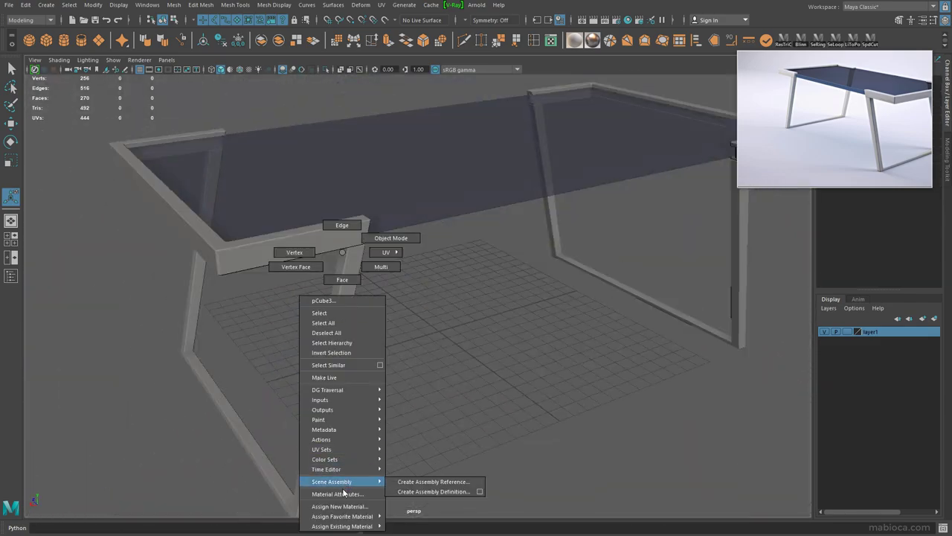
right_drag(315, 227, 328, 514)
drag(575, 269, 573, 268)
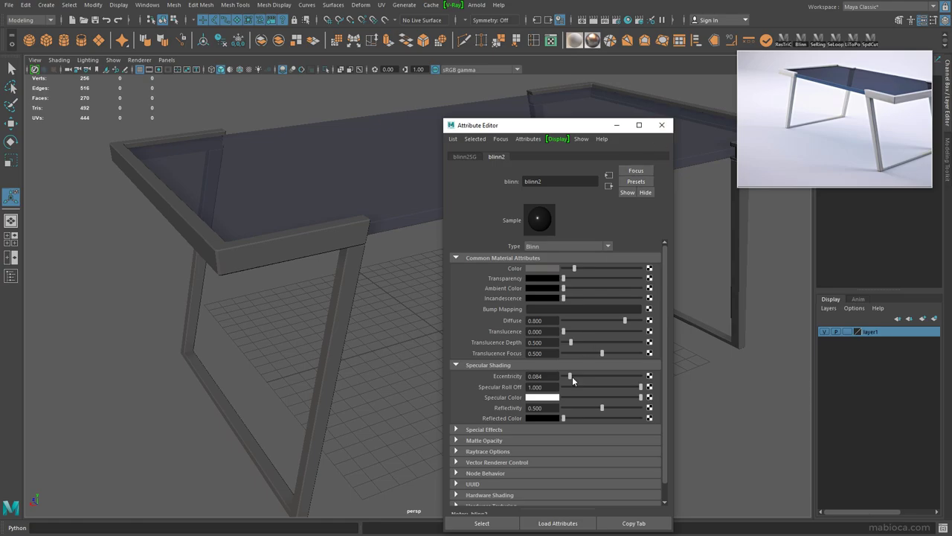
click(543, 397)
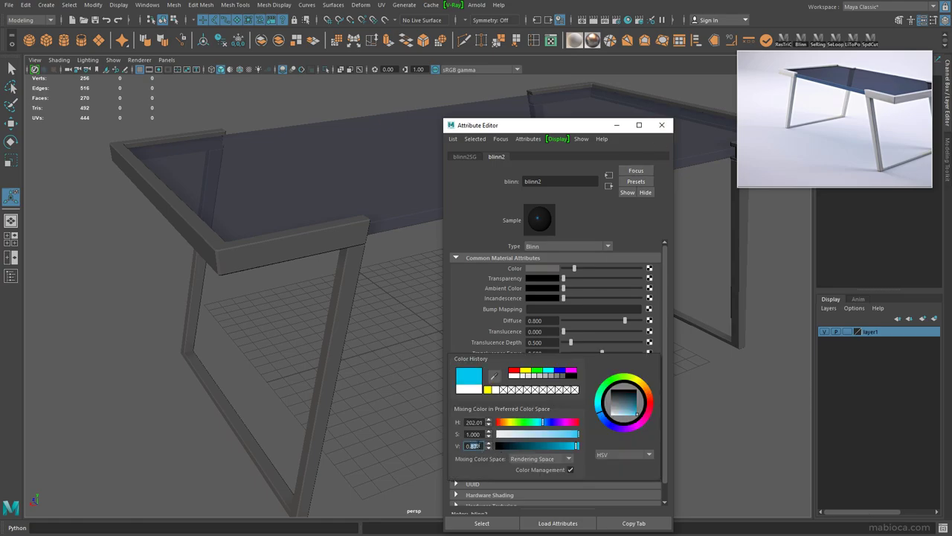
key(Return)
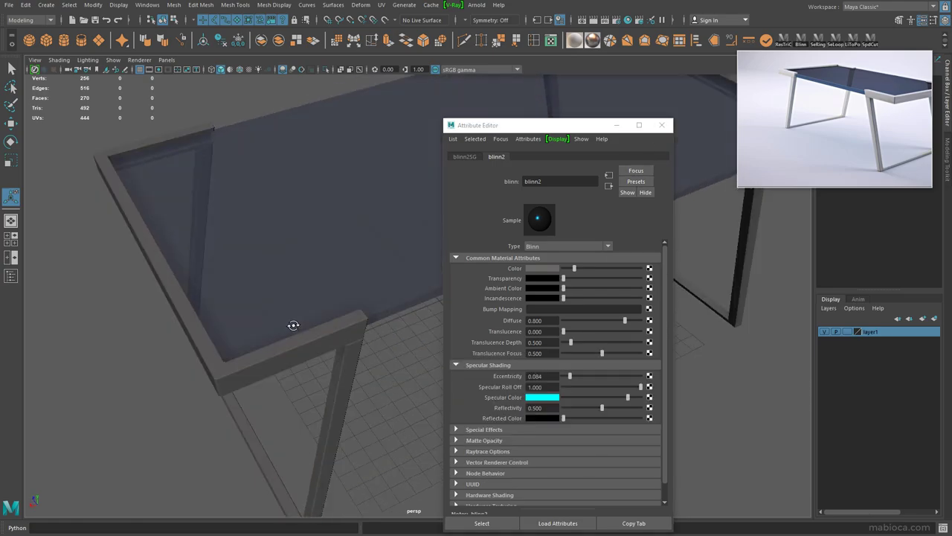
- Assign a new Surface Shader to the table leg
alt+drag(291, 325, 309, 297)
click(661, 125)
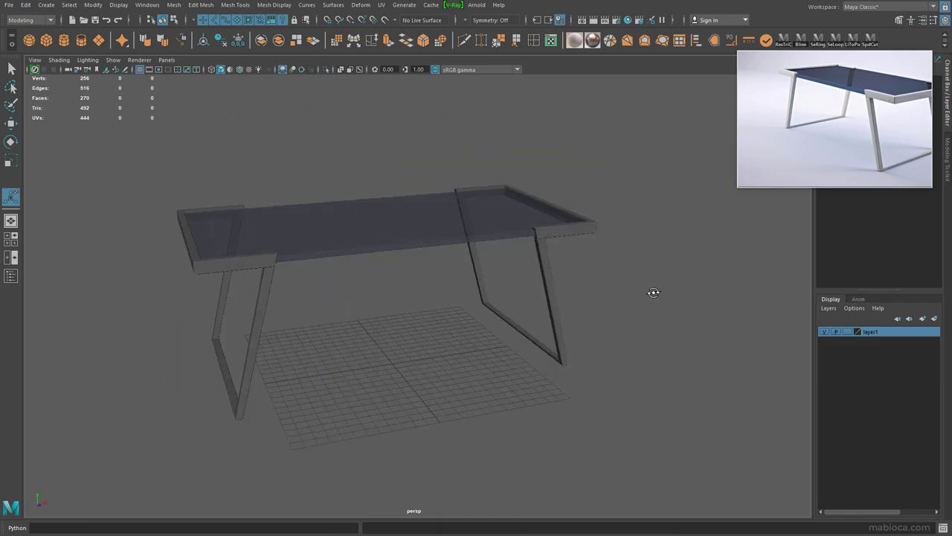
mouse_move(652, 293)
alt+mouse_down()
mouse_move(614, 332)
mouse_move(419, 263)
mouse_move(395, 277)
mouse_move(648, 295)
mouse_move(379, 365)
mouse_move(395, 480)
mouse_move(692, 291)
mouse_move(626, 316)
alt+mouse_up()
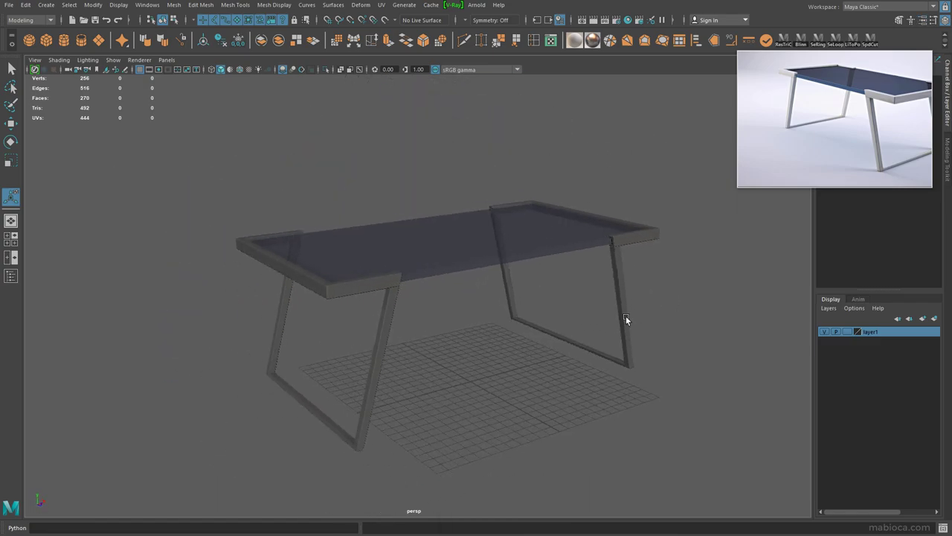
scroll(625, 315, up, 3)
alt+drag(469, 300, 474, 359)
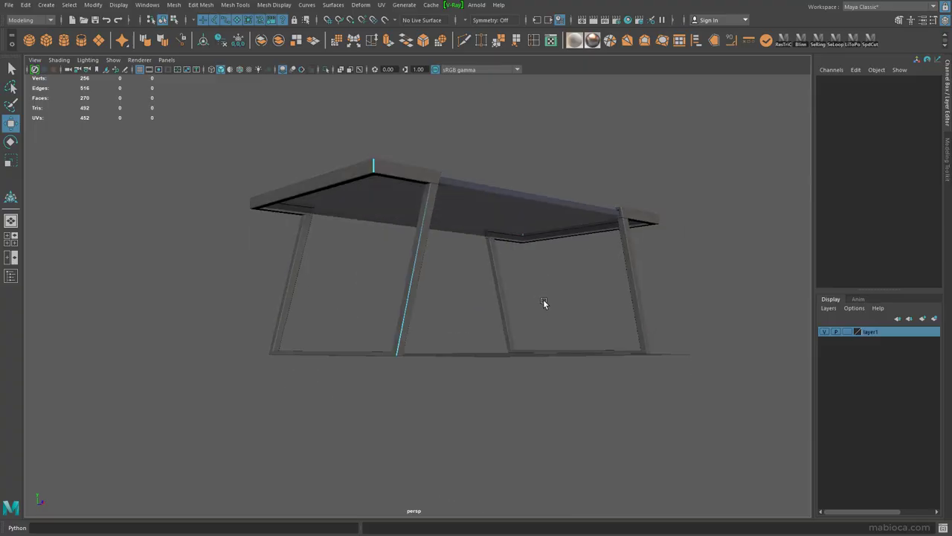
alt+drag(543, 299, 563, 268)
click(287, 319)
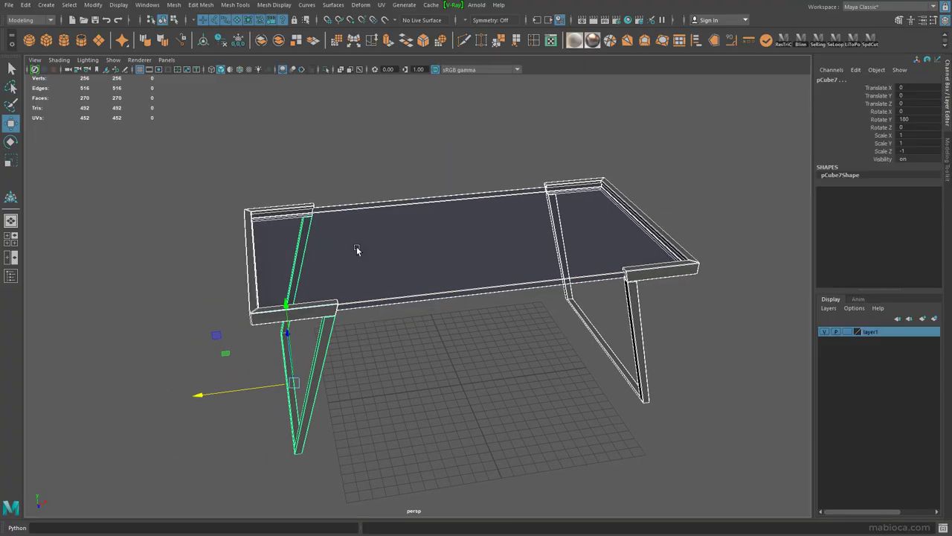
right_drag(362, 246, 439, 503)
click(662, 126)
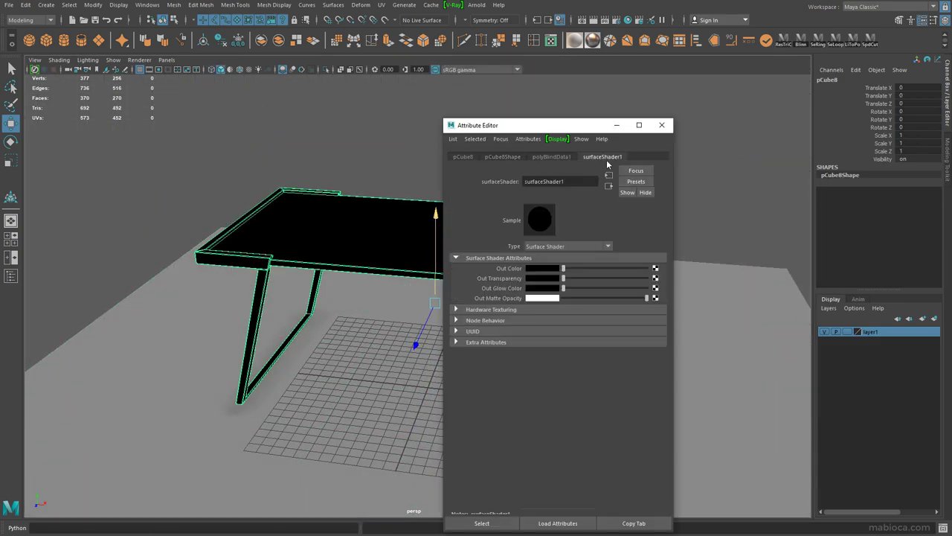
- Set the VRayDirt shader's Subdivs to 14, Radius to 6 and Distribution to 0.5
text(14)
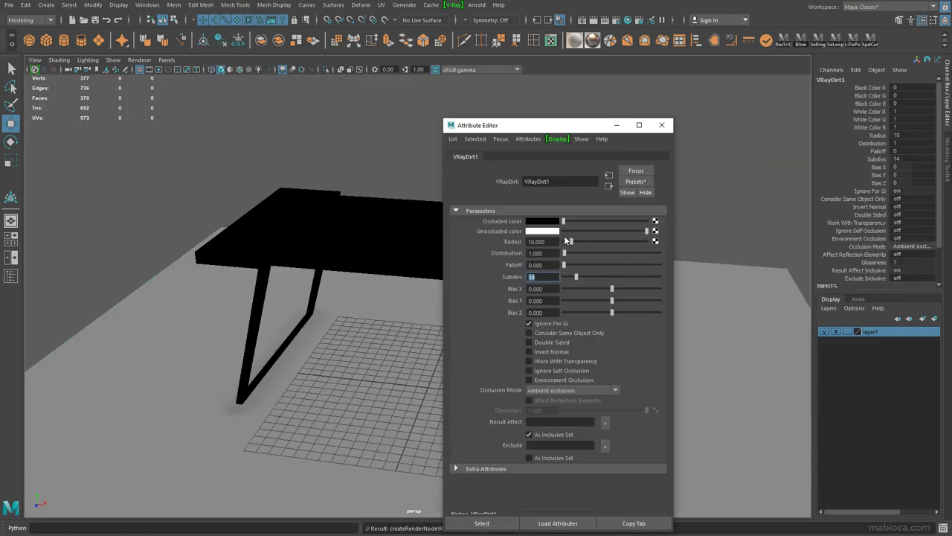
key(Tab)
text(6)
key(Tab)
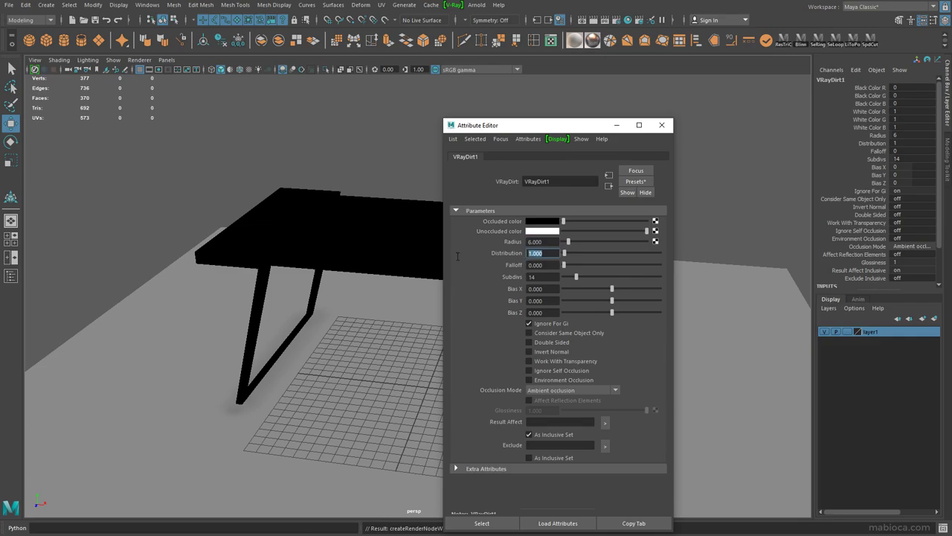
text(0.5)
key(Tab)
click(662, 125)
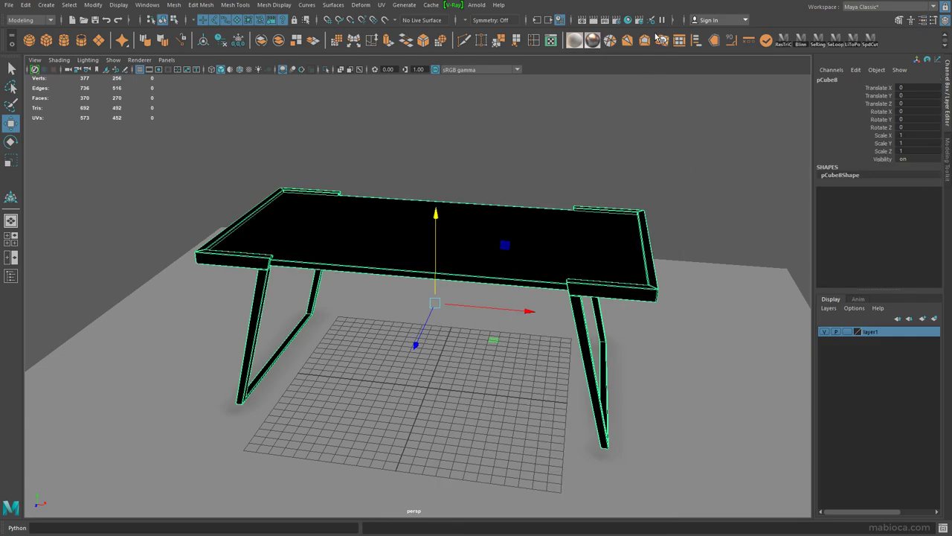
- In Render Settings, set the baking engine to Texture baking
click(616, 20)
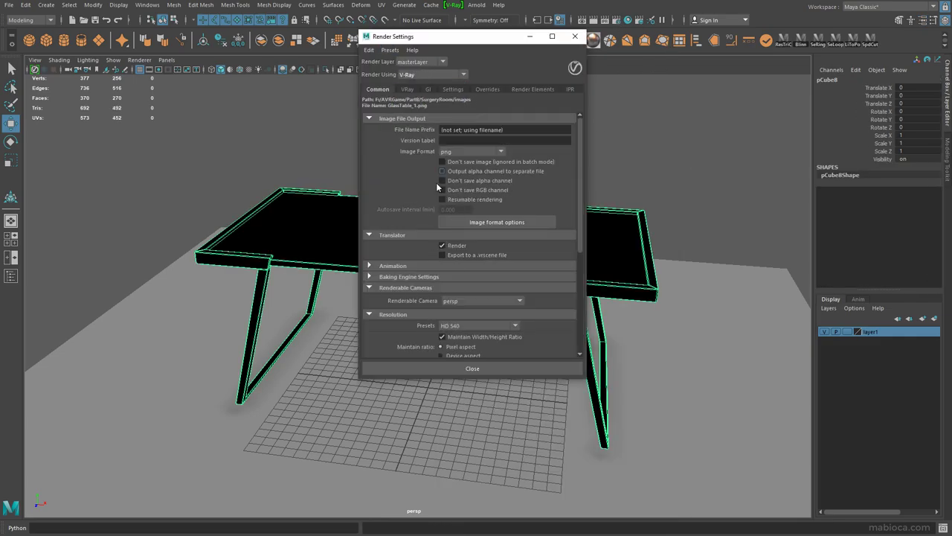
click(467, 289)
click(466, 288)
click(465, 298)
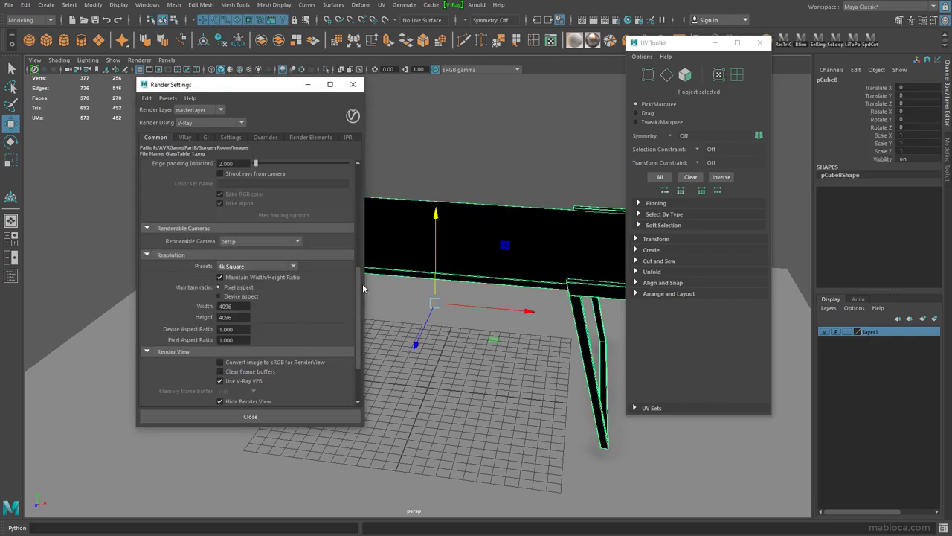
scroll(258, 339, down, 2)
- Switch the V-Ray image sampler to Bucket and start the 4096×4096 ambient occlusion bake
click(185, 137)
click(227, 193)
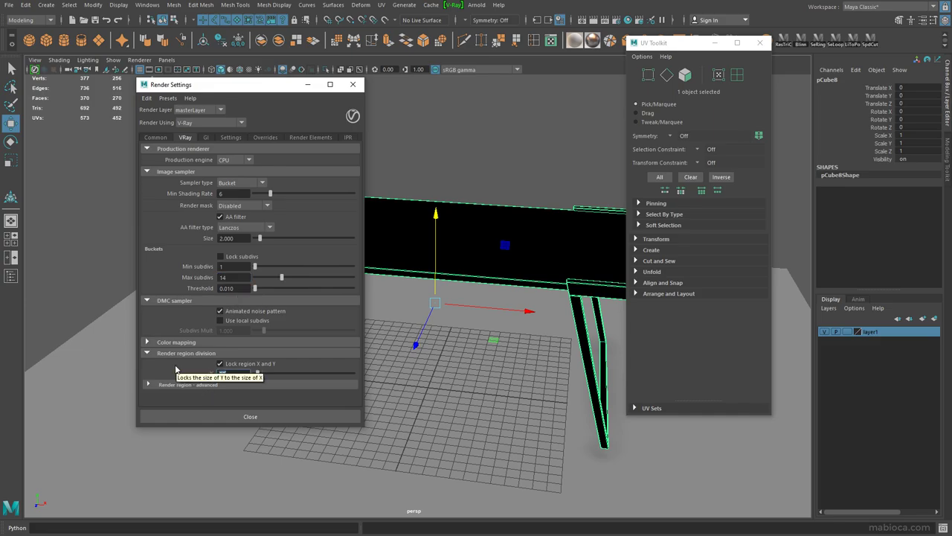
click(156, 137)
scroll(257, 260, down, 2)
scroll(257, 260, down, 2)
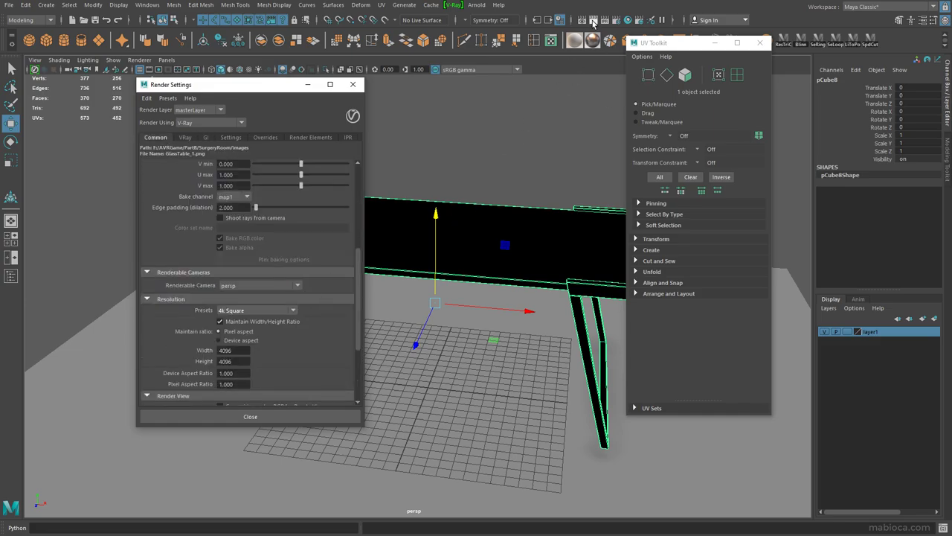
click(594, 20)
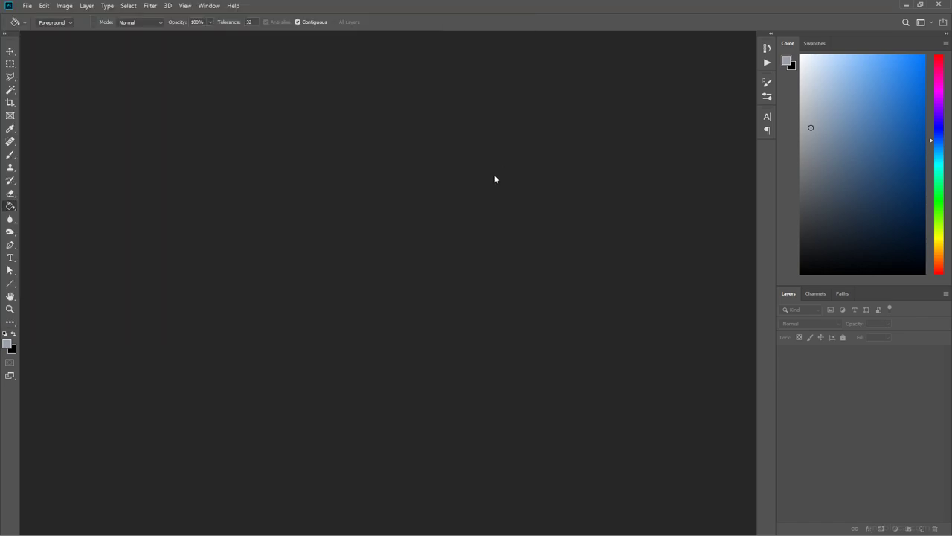
- Add a new layer below the AO layer and fill it with white
ctrl+click(923, 529)
key(d)
key(x)
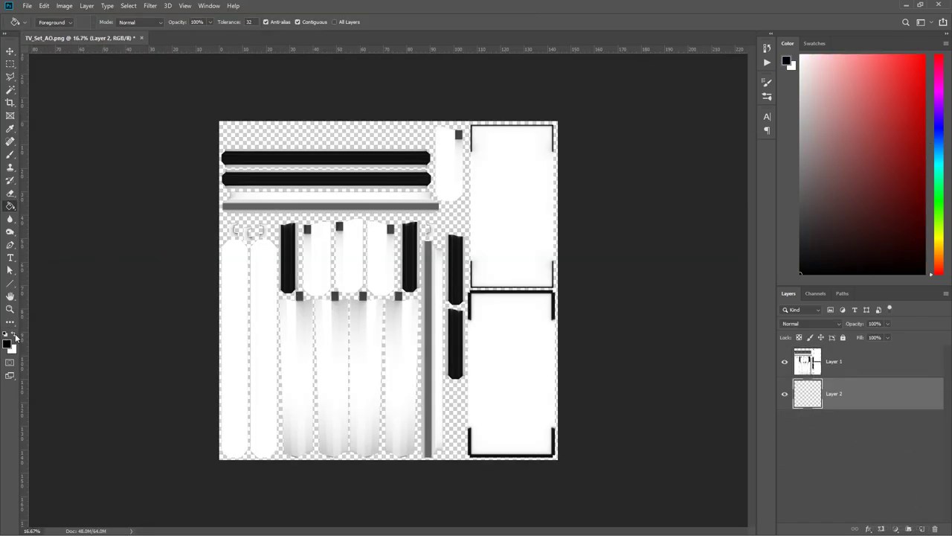
click(378, 339)
- Export the AO map as a JPEG via Save for Web, replacing the existing file
key(ctrl+shift+alt+s)
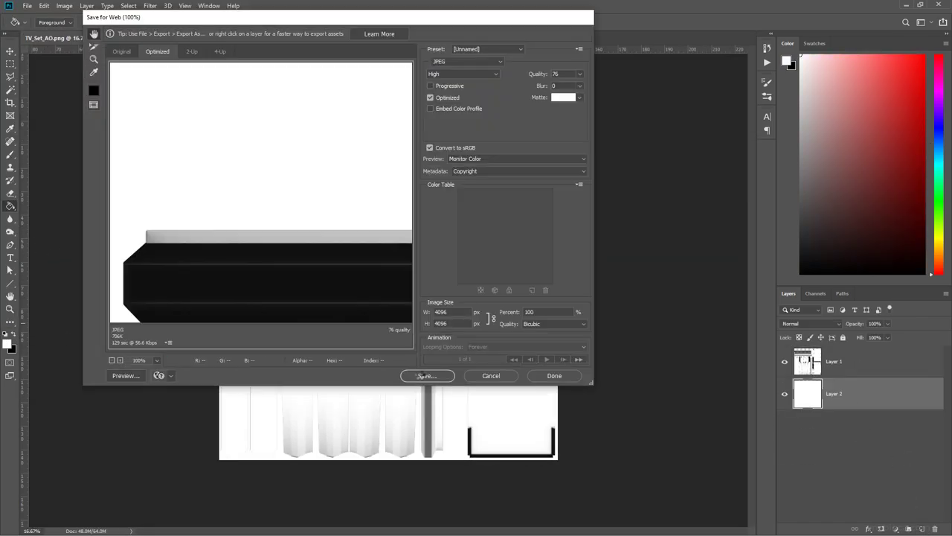
key(Return)
key(Return)
click(531, 260)
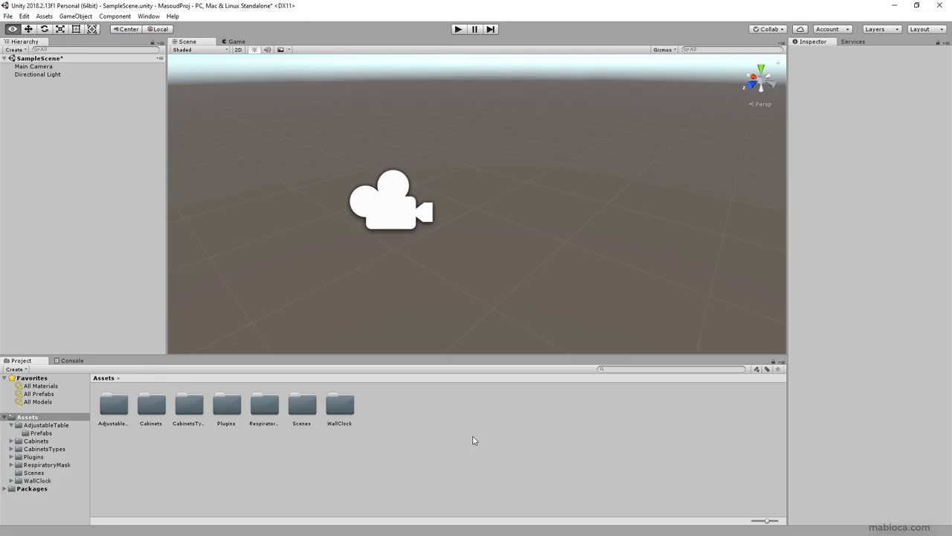
right_click(473, 440)
- Create a TVSet folder and import TV_Set.fbx and TV_Set_AO.jpg into it, framing the table
click(654, 191)
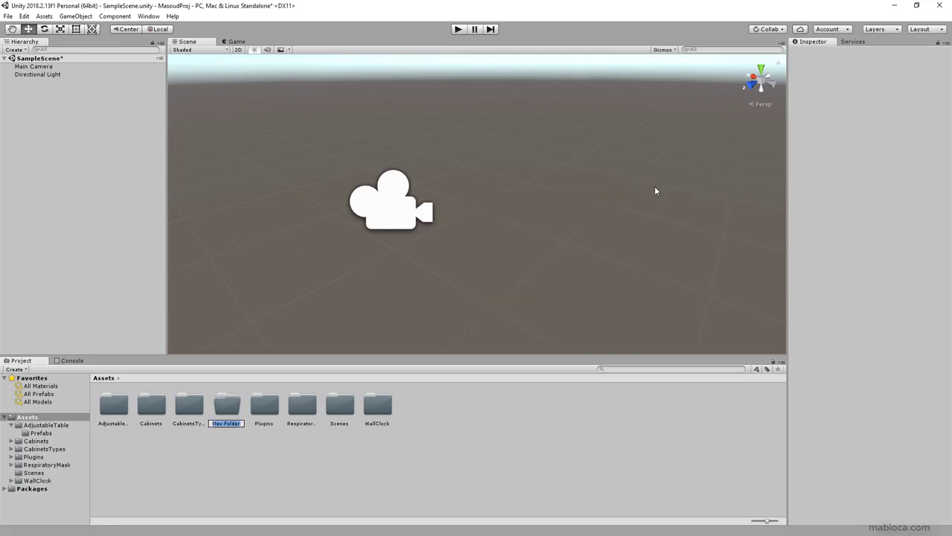
text(TVSet)
key(Return)
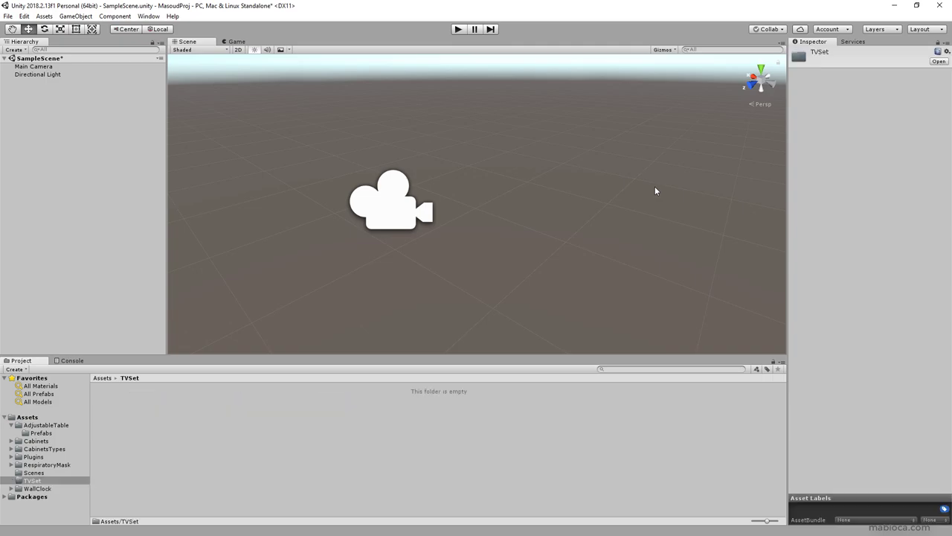
key(alt+Tab)
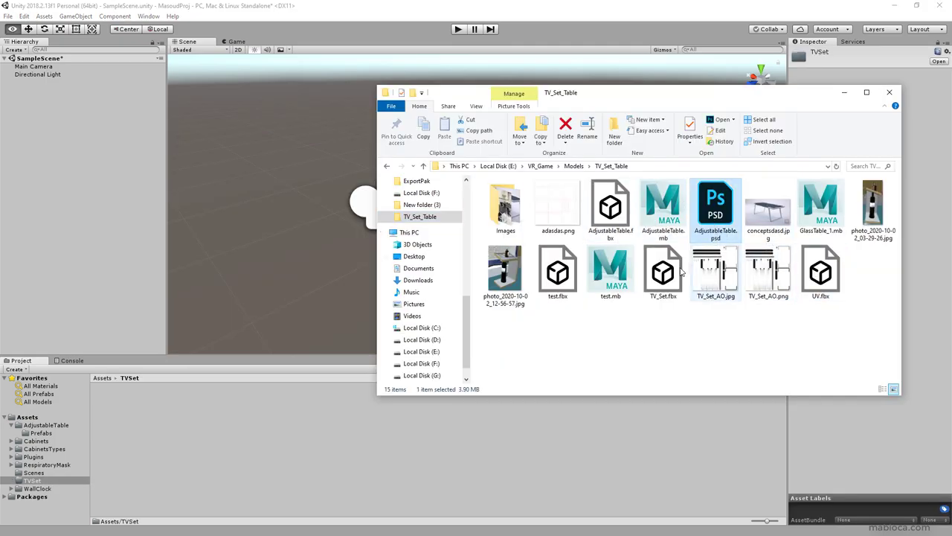
click(679, 273)
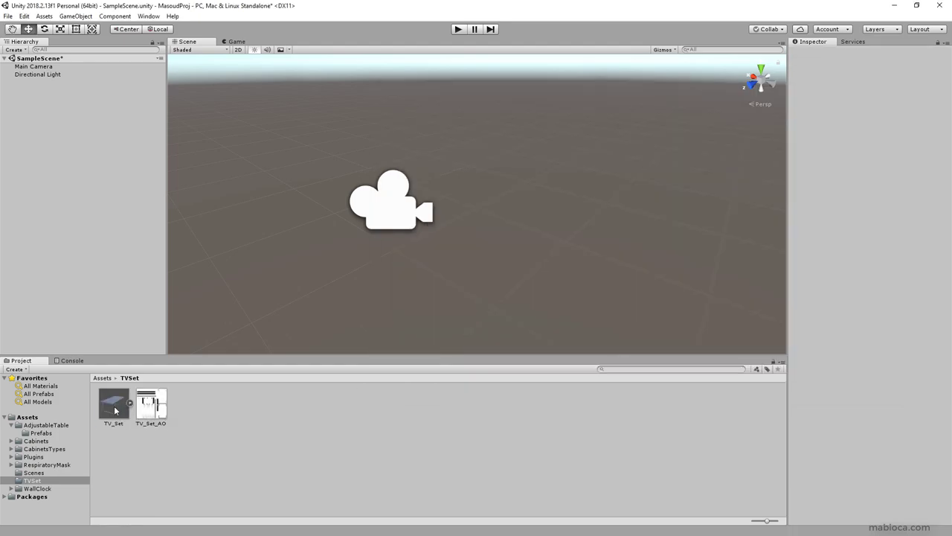
drag(113, 406, 45, 85)
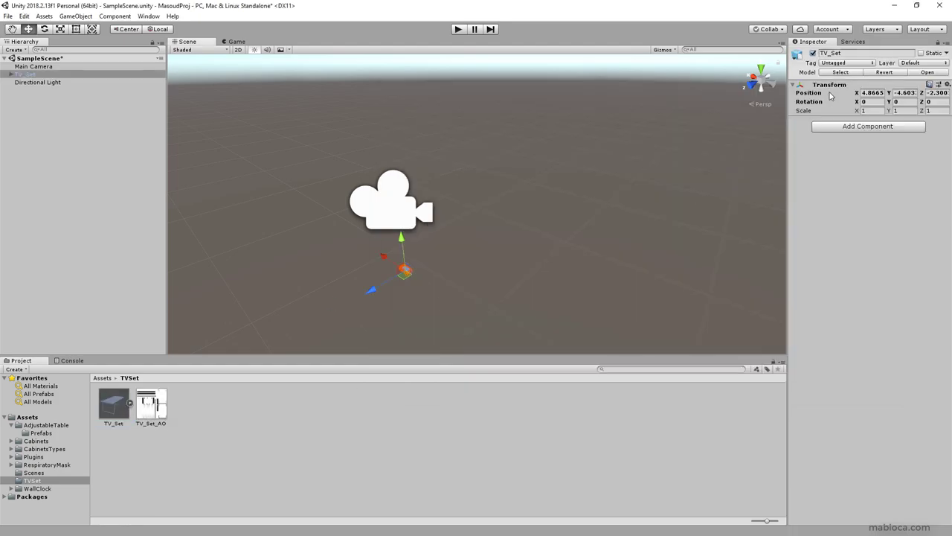
key(f)
right_click(208, 408)
mouse_move(233, 176)
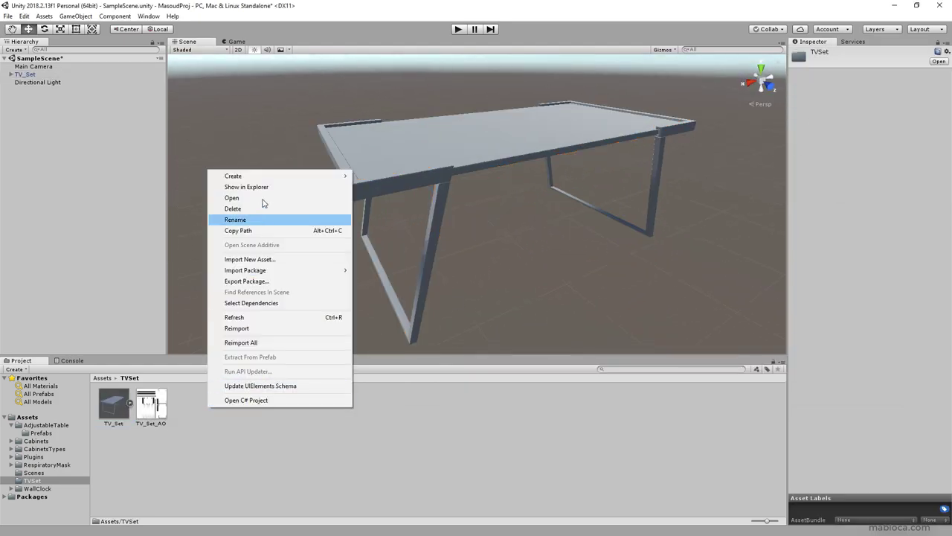
- Create a TVSet_Glass material, duplicate it as TVSet_Legs, and apply TVSet_Legs to the table
click(381, 300)
text(TVSet_Gl)
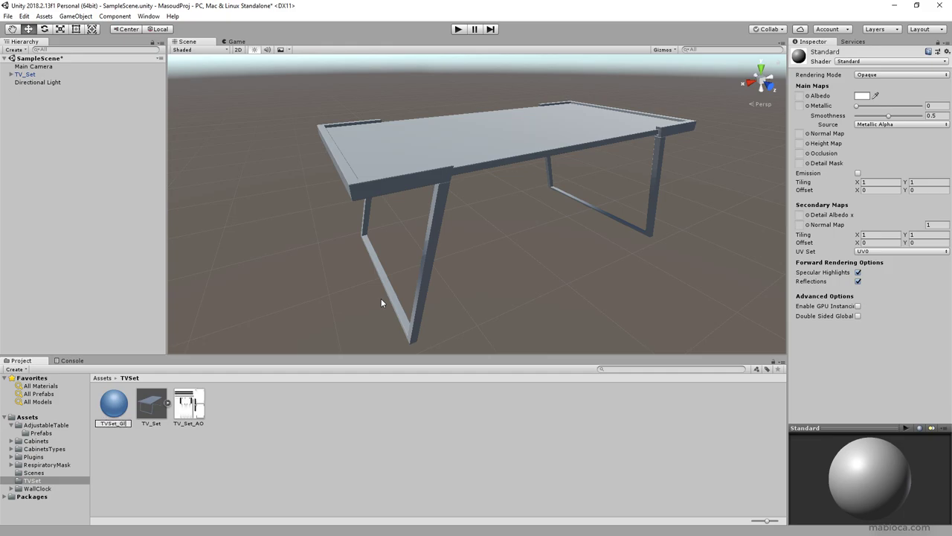
text(ass)
key(Return)
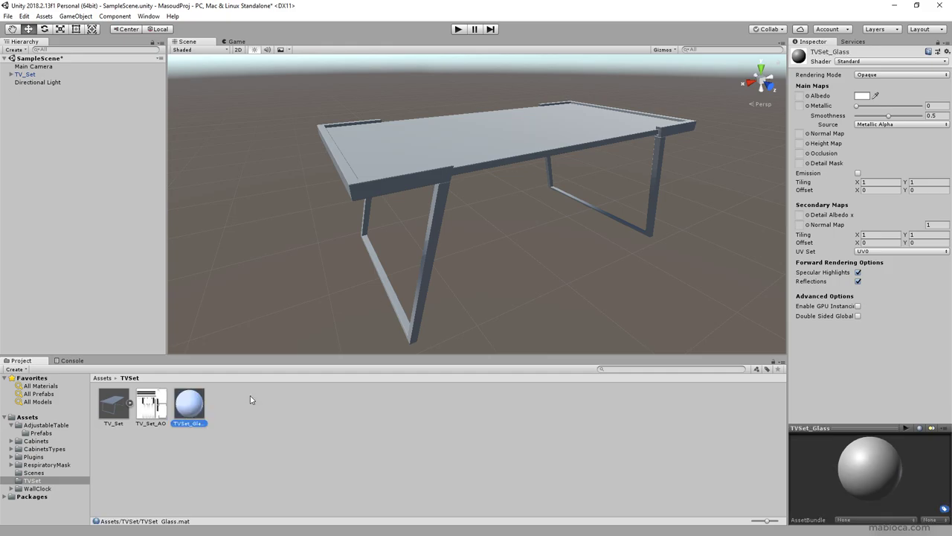
click(25, 18)
click(67, 153)
text(TVSet_Legs)
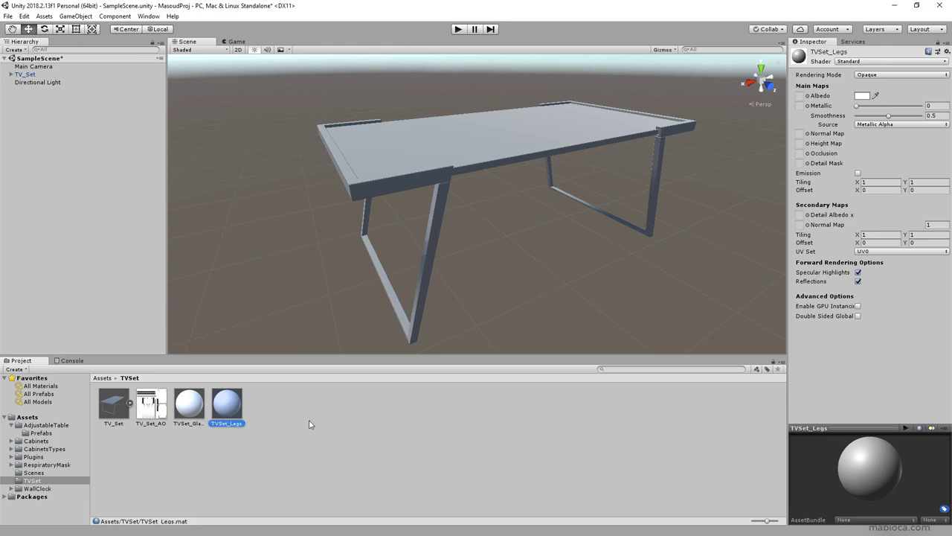
drag(310, 424, 524, 163)
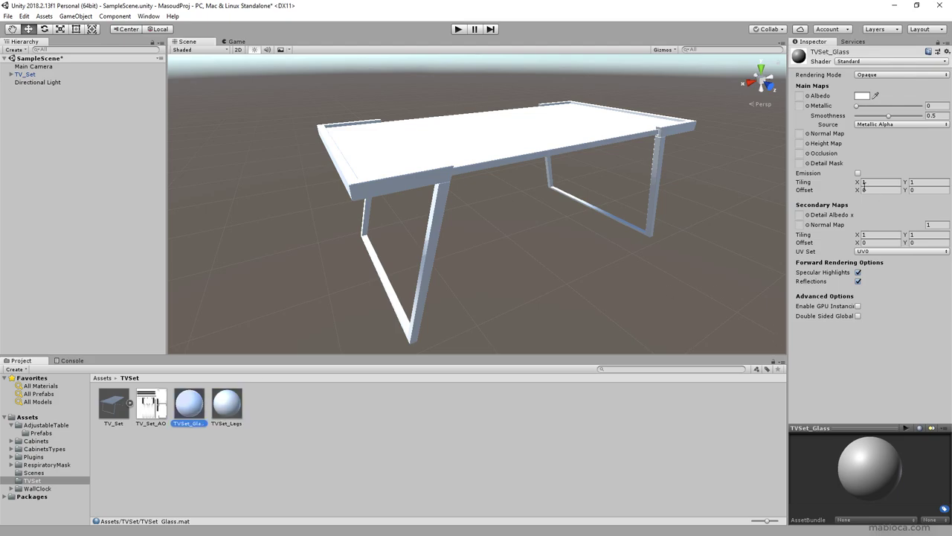
- Make TVSet_Glass a transparent, lower-opacity blue with raised metallic and smoothness values
click(861, 96)
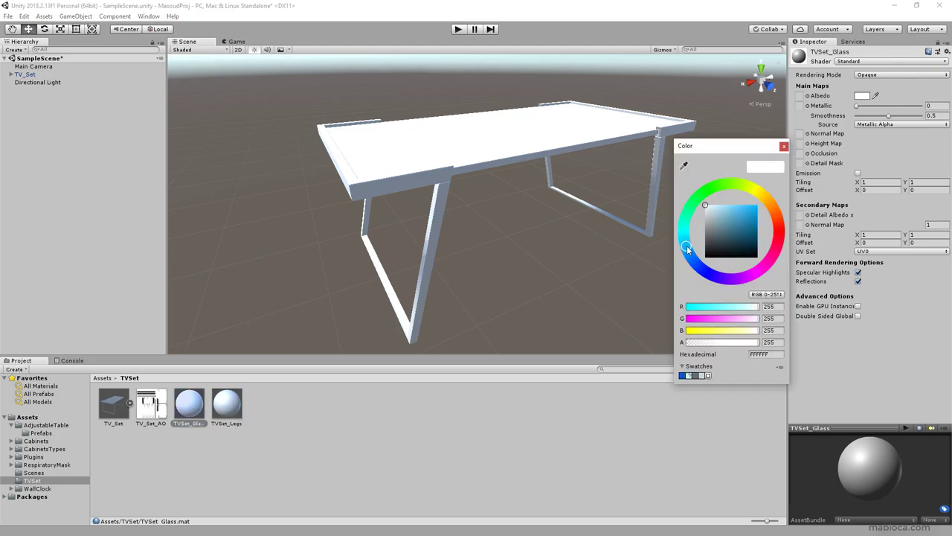
click(734, 204)
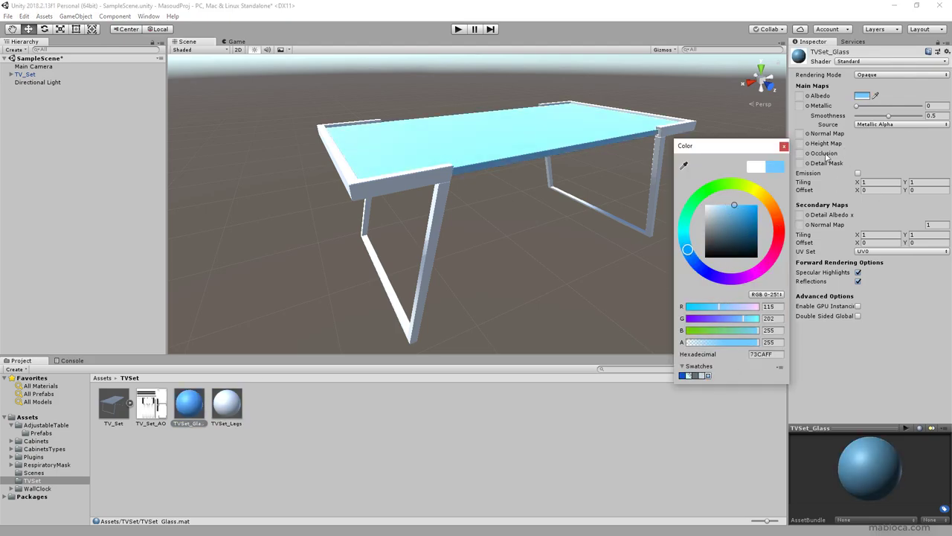
click(901, 74)
click(866, 121)
click(861, 98)
drag(741, 210, 748, 239)
click(718, 319)
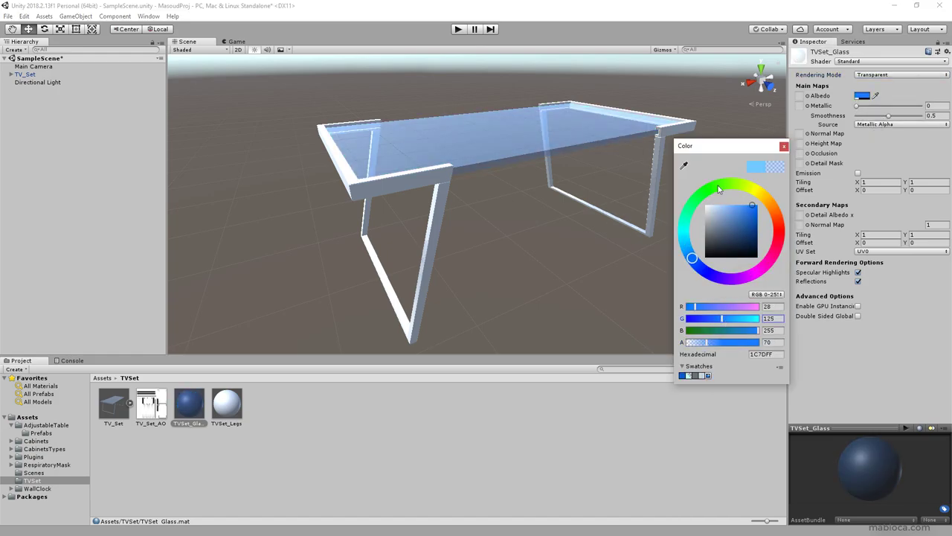
click(893, 138)
alt+drag(570, 209, 595, 186)
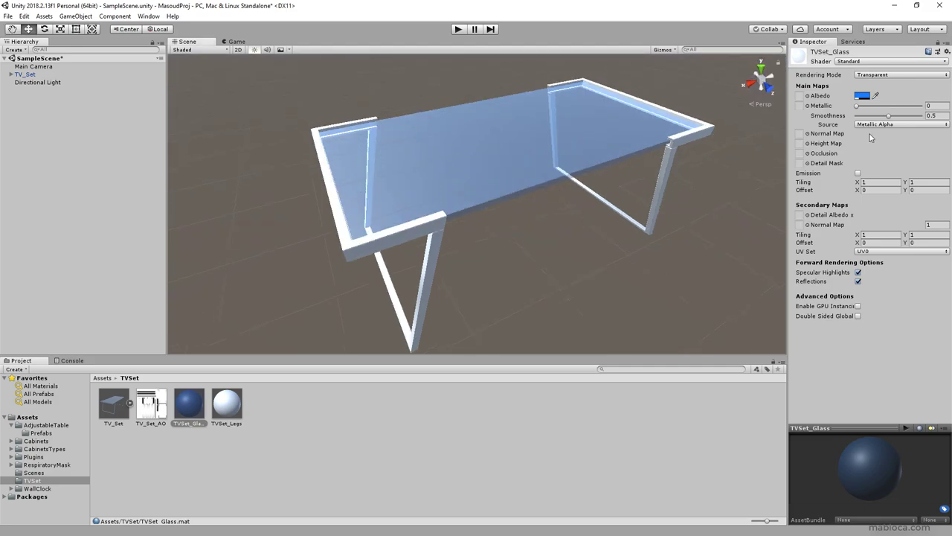
drag(866, 108, 905, 117)
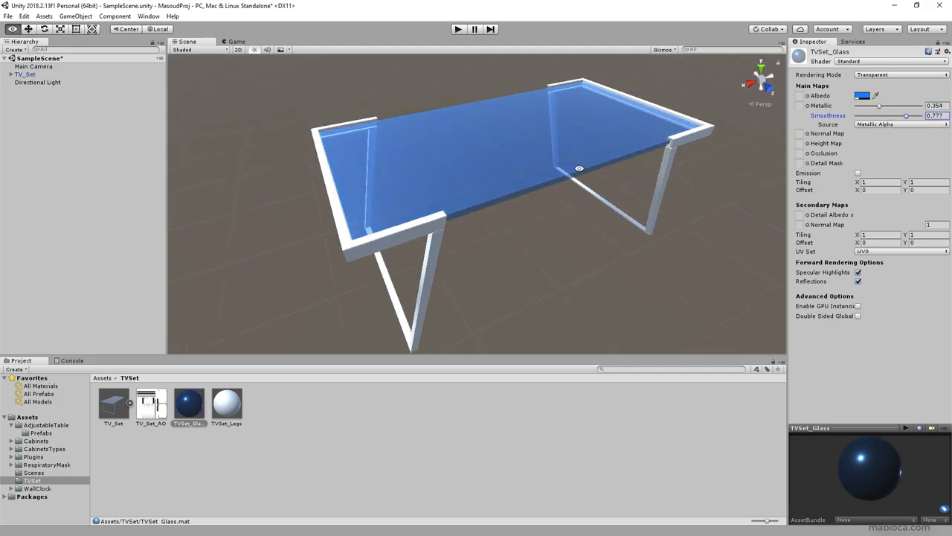
alt+drag(580, 168, 593, 198)
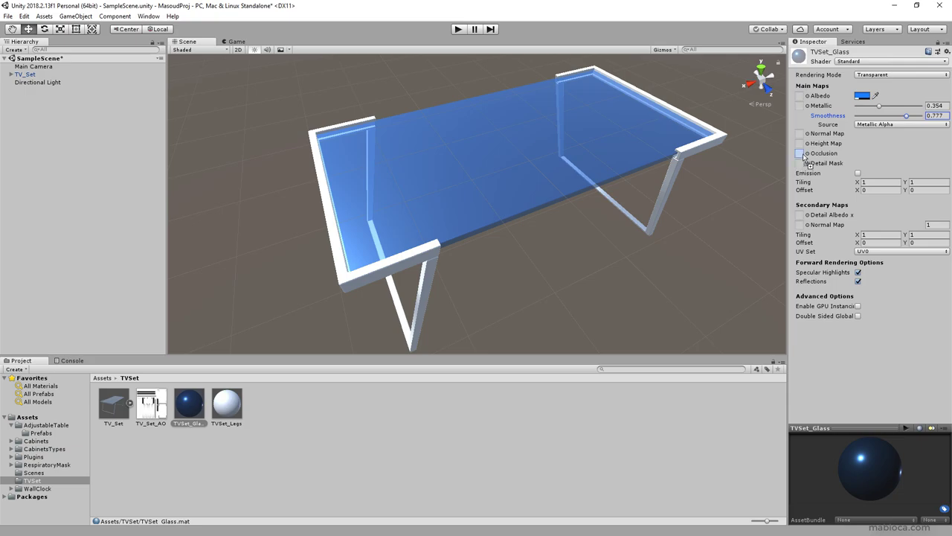
- Give TVSet_Legs the TV_Set_AO occlusion map, a dark grey colour, Metallic 0.615 and Smoothness 0.785
click(232, 412)
drag(315, 368, 800, 154)
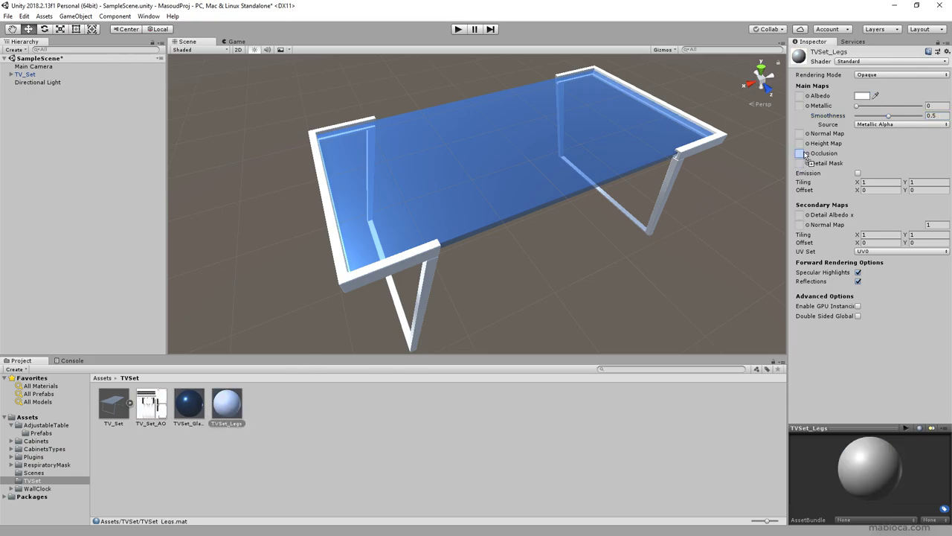
click(863, 96)
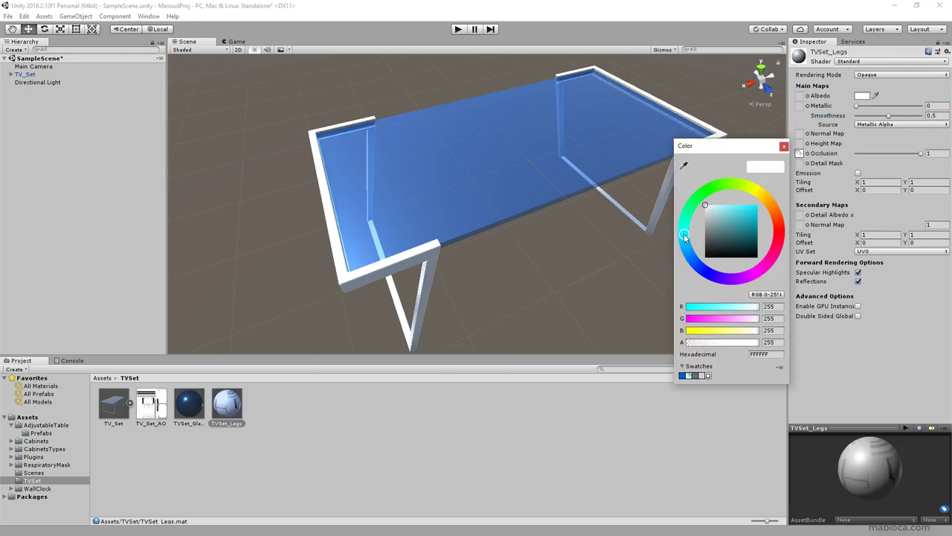
click(714, 221)
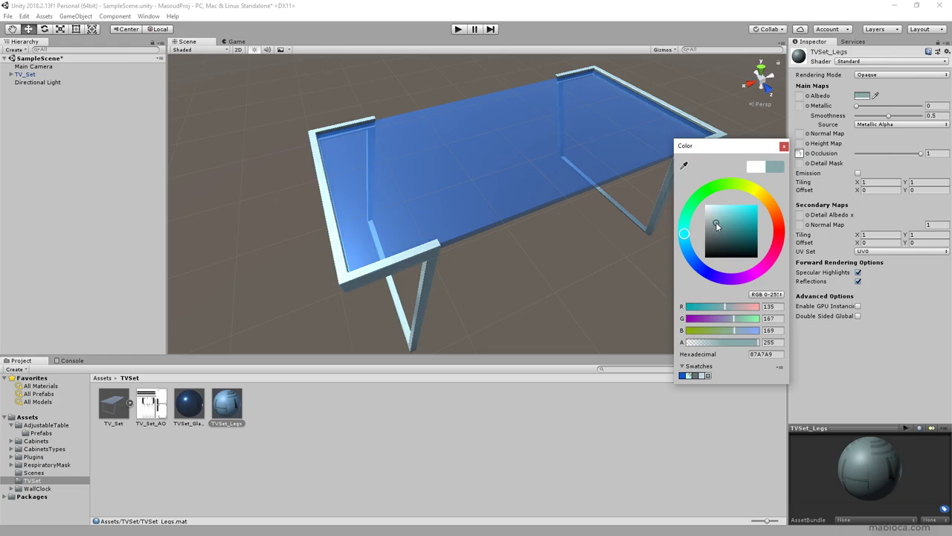
drag(857, 105, 899, 110)
alt+drag(500, 206, 462, 209)
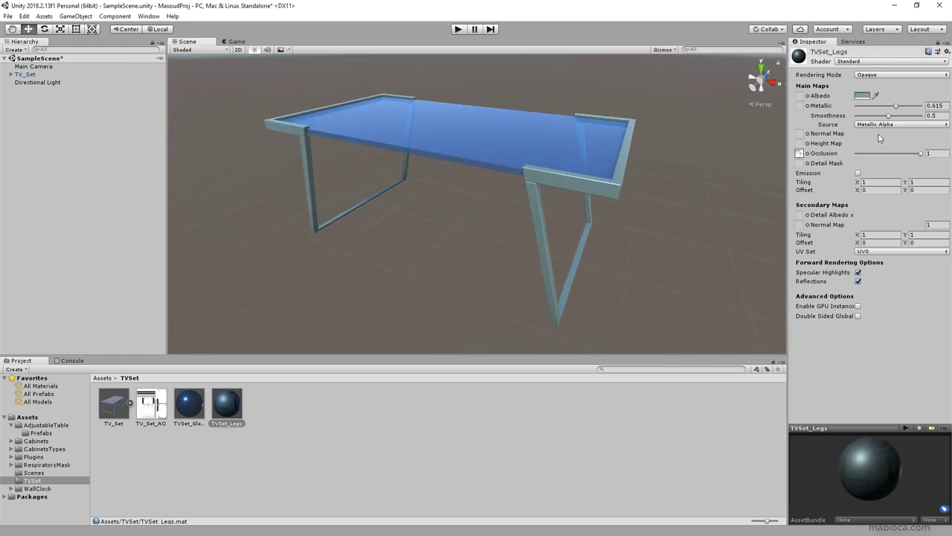
click(863, 95)
drag(712, 224, 712, 232)
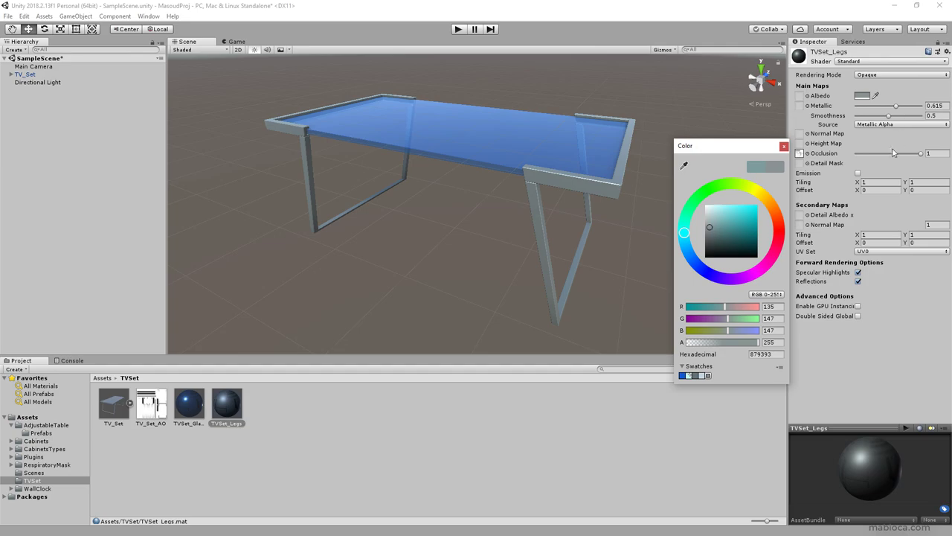
drag(888, 115, 907, 116)
alt+drag(715, 209, 412, 185)
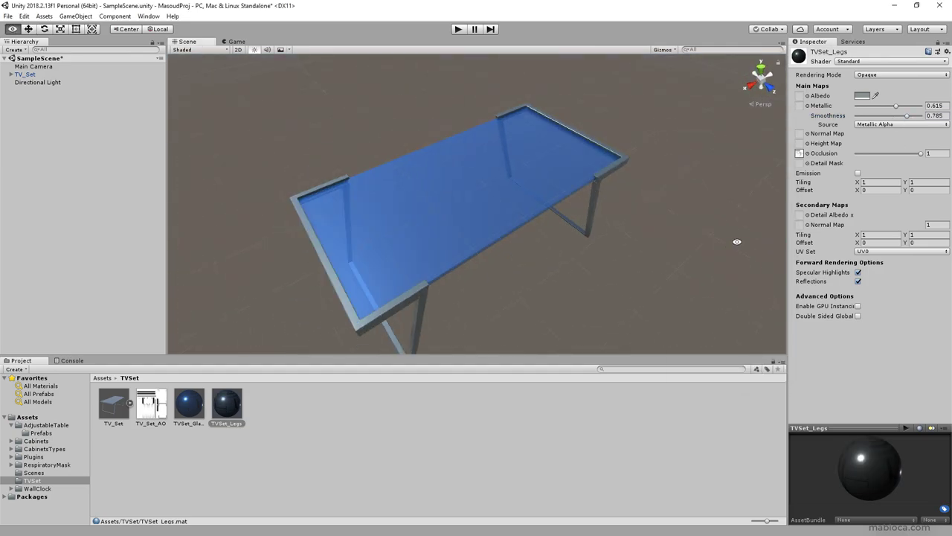
- Create a Prefab folder inside TVSet and open it
right_click(300, 449)
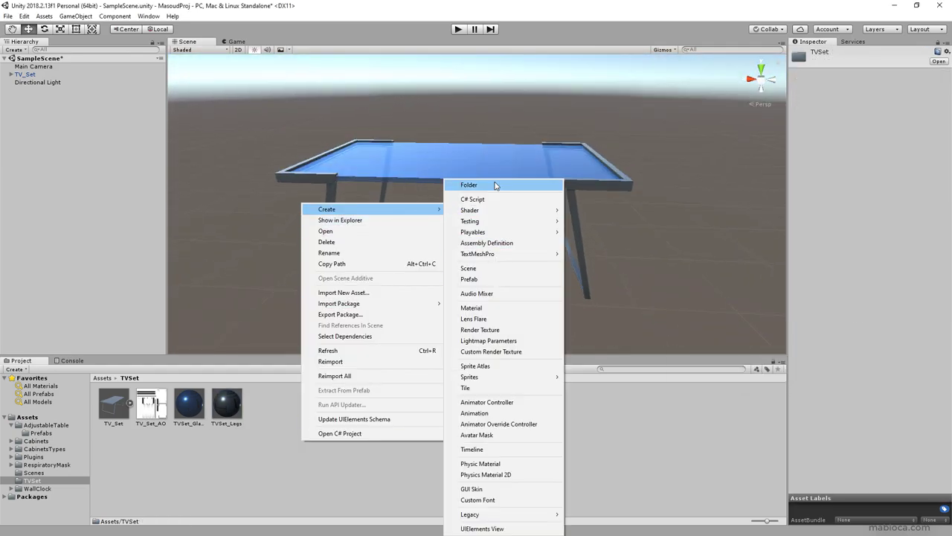
click(495, 184)
text(Prefab)
key(Return)
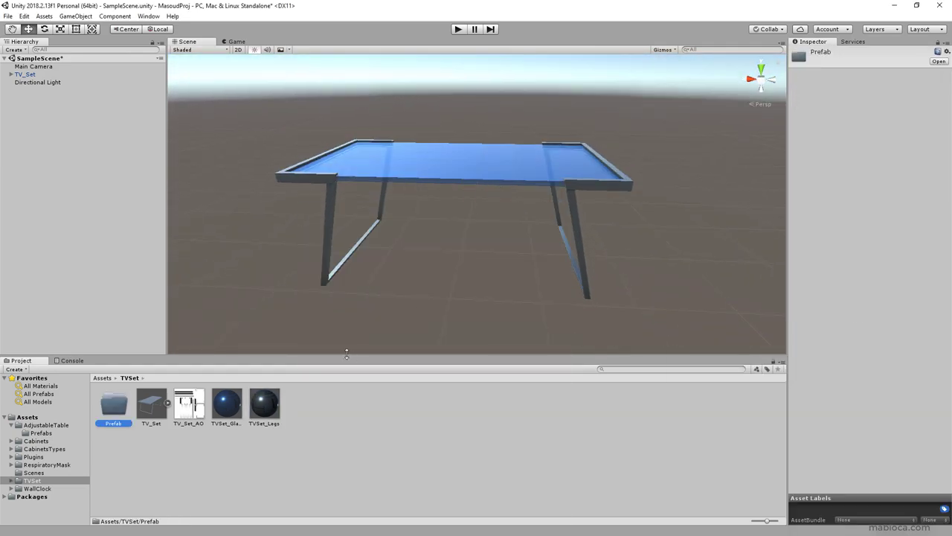
double_click(113, 404)
- Save TV_Set as a prefab and replace the scene table with the prefab instance
drag(24, 74, 197, 416)
click(483, 175)
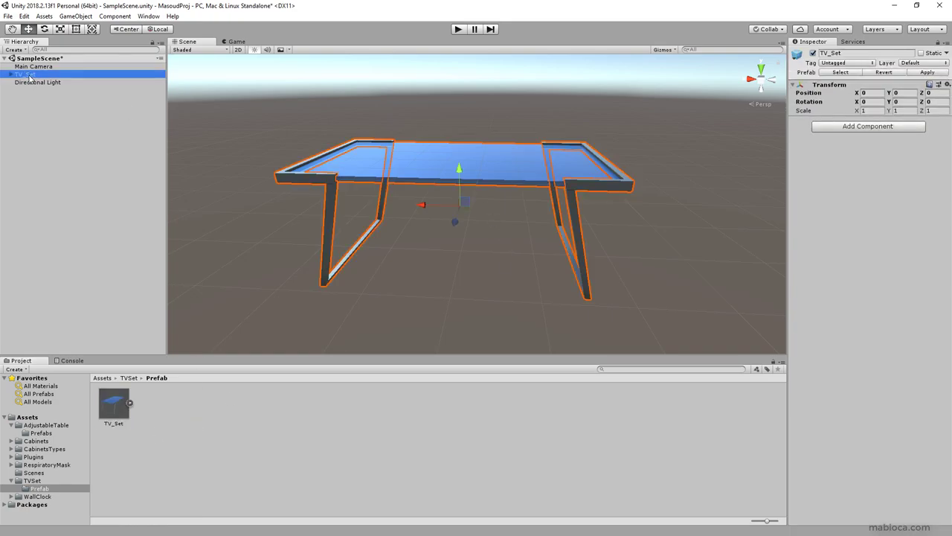
key(Delete)
mouse_move(114, 404)
mouse_down()
mouse_move(646, 241)
mouse_move(338, 237)
mouse_move(385, 193)
mouse_move(230, 178)
mouse_move(669, 296)
mouse_move(437, 200)
mouse_move(644, 141)
mouse_up()
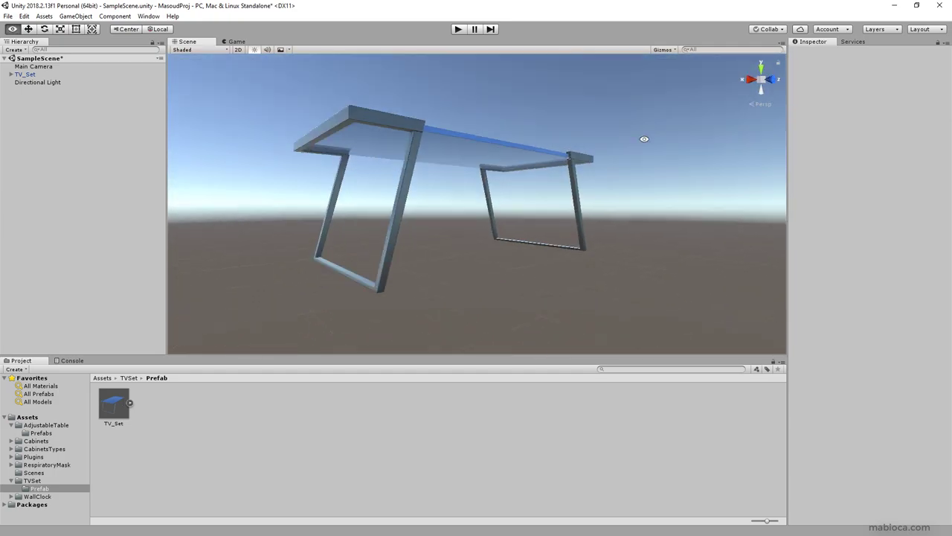